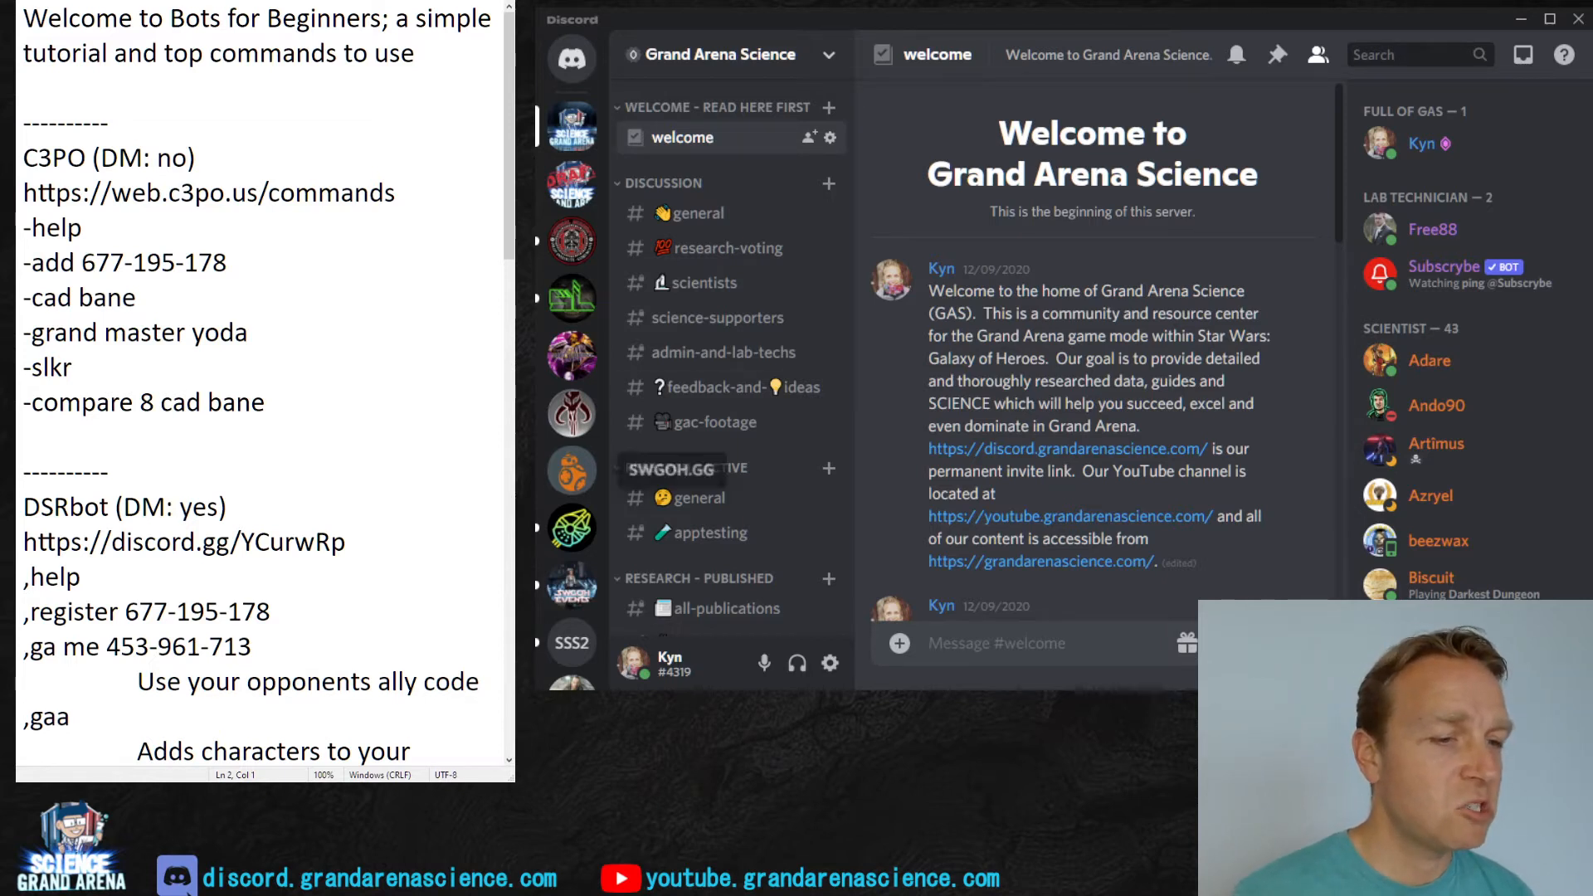
Step: Browse the SWGOH Events server's rules-and-info channel, then return to the #bots channel
left_click(570, 586)
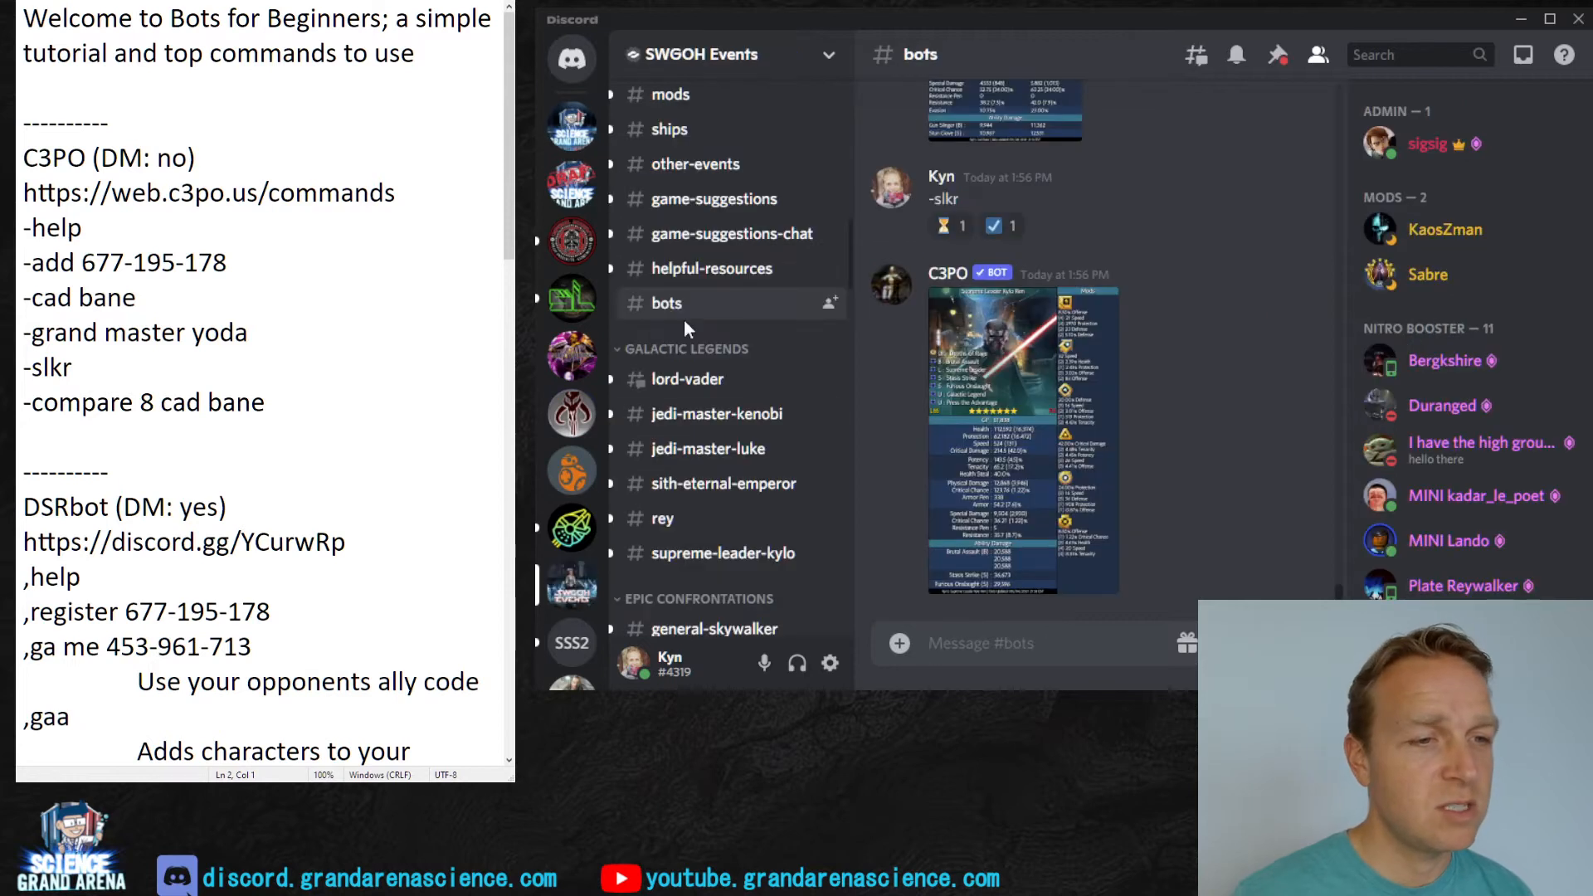
scroll(682, 319, "up", 2)
scroll(709, 307, "up", 5)
scroll(708, 320, "up", 5)
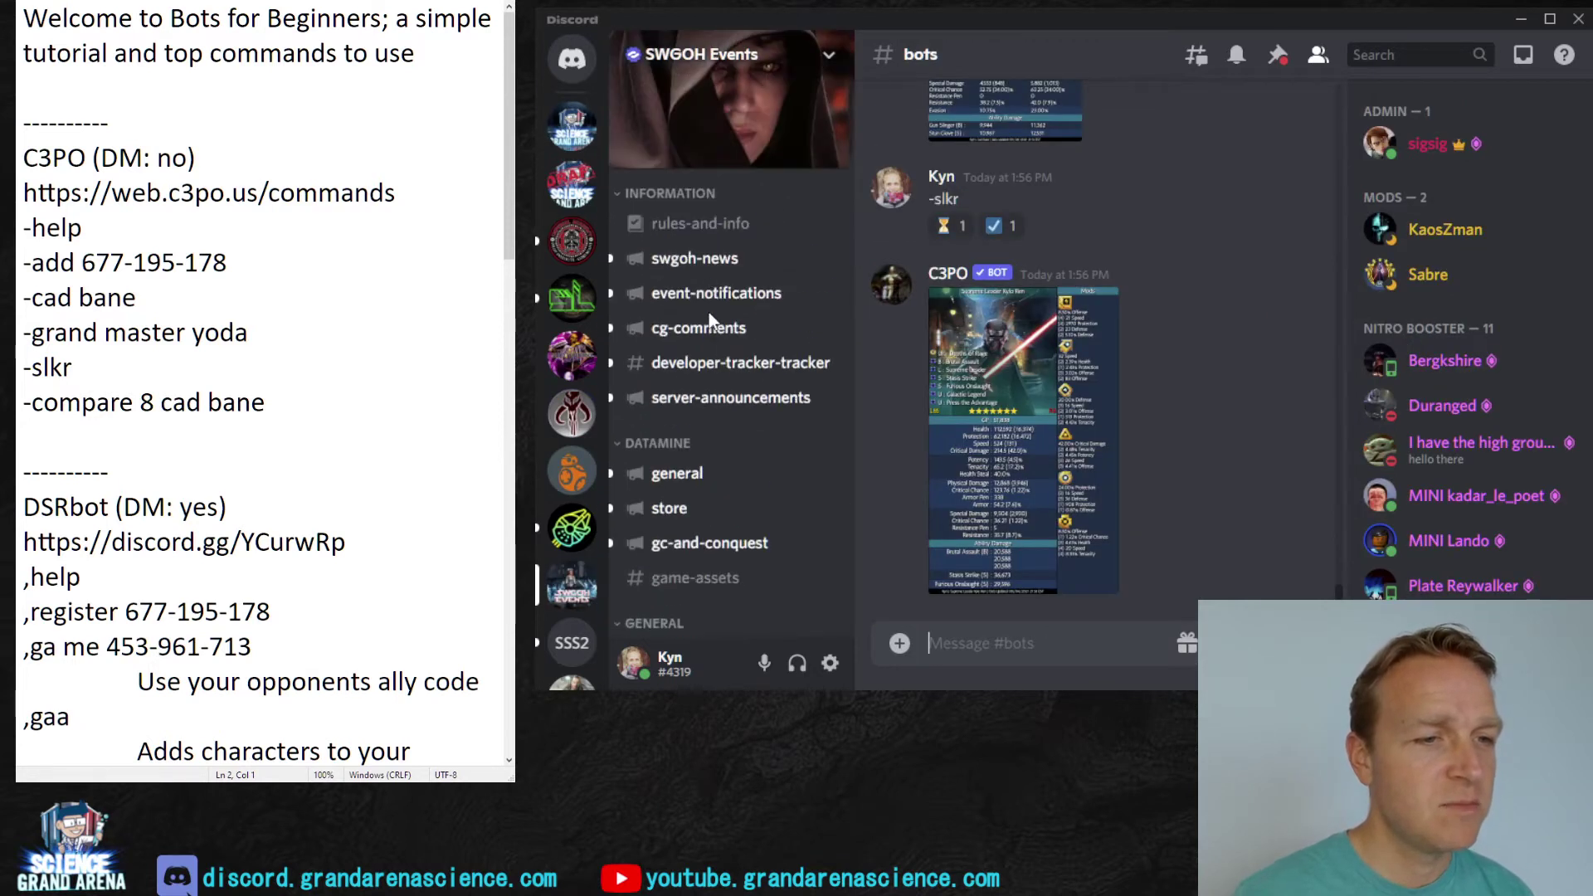
left_click(705, 225)
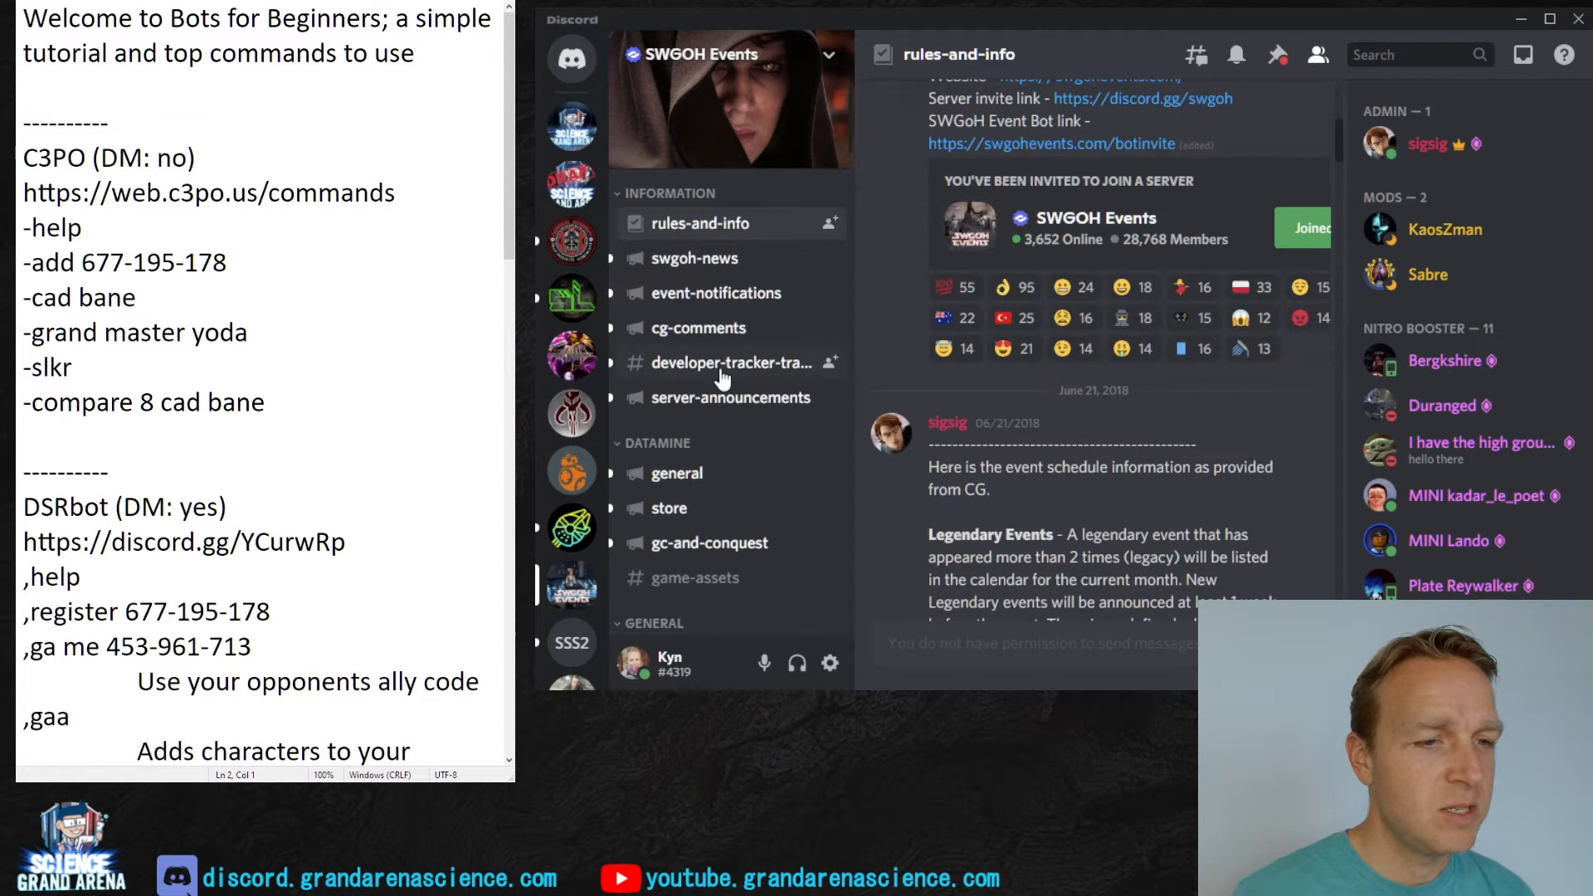
scroll(728, 366, "down", 5)
scroll(741, 336, "down", 4)
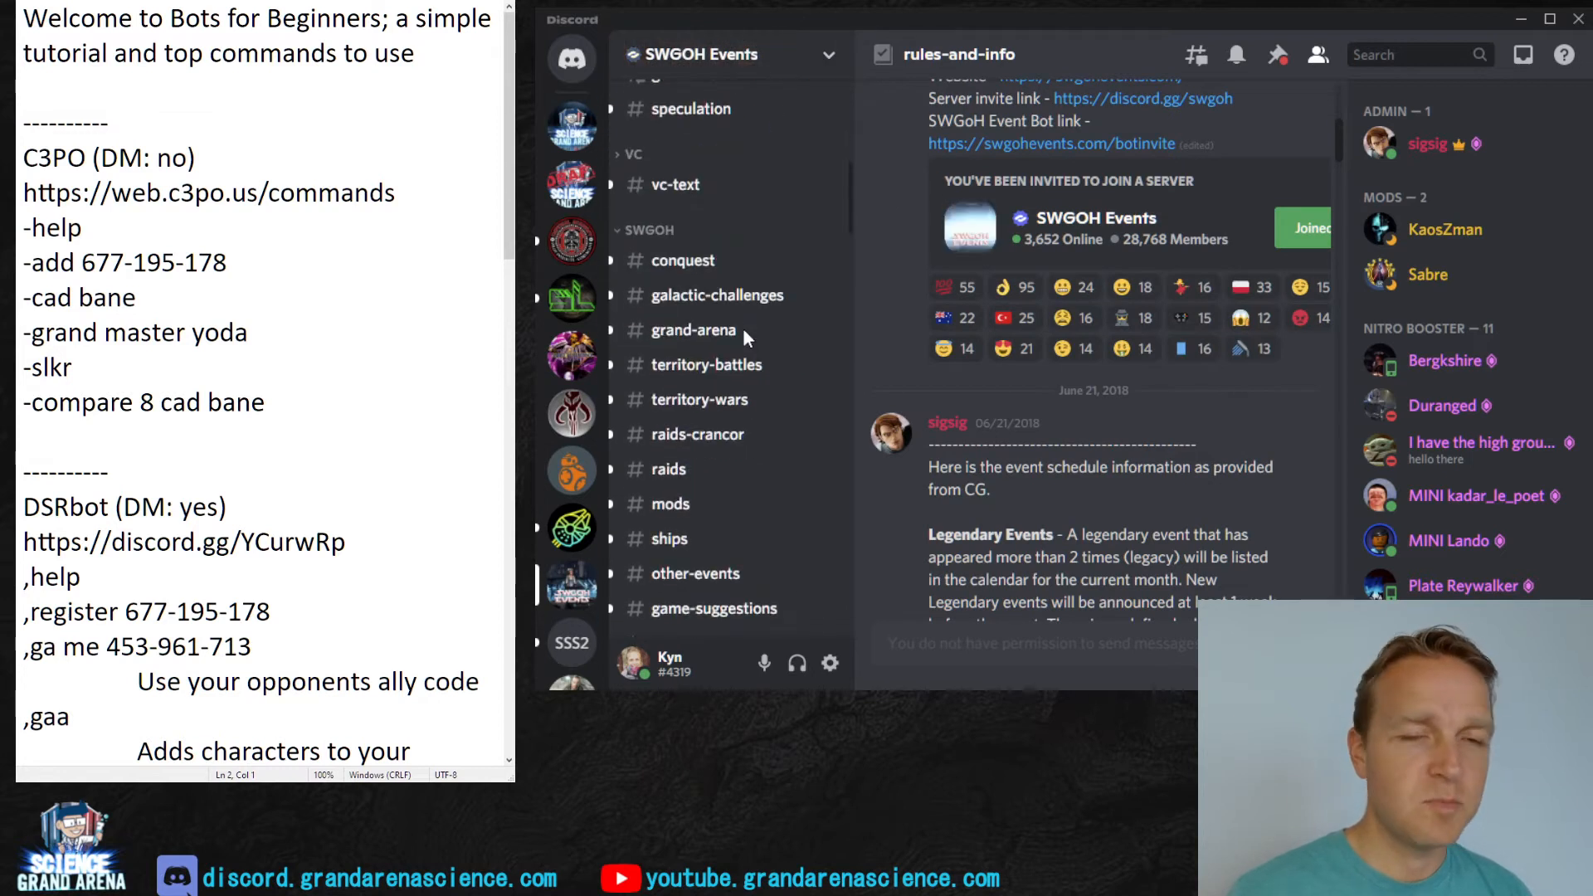
scroll(730, 339, "down", 6)
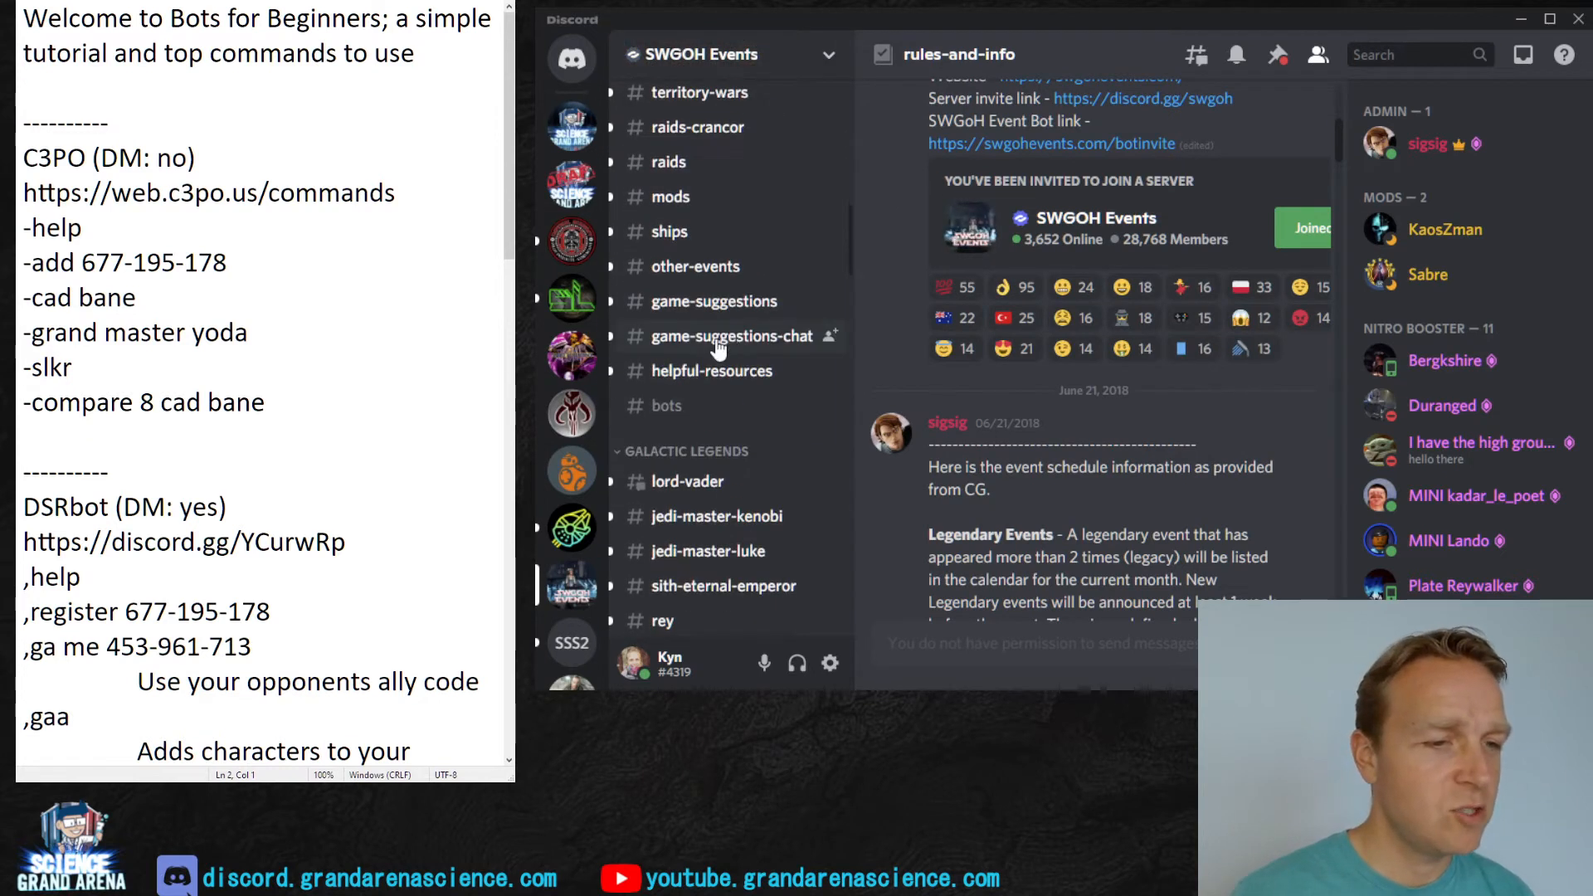
left_click(667, 406)
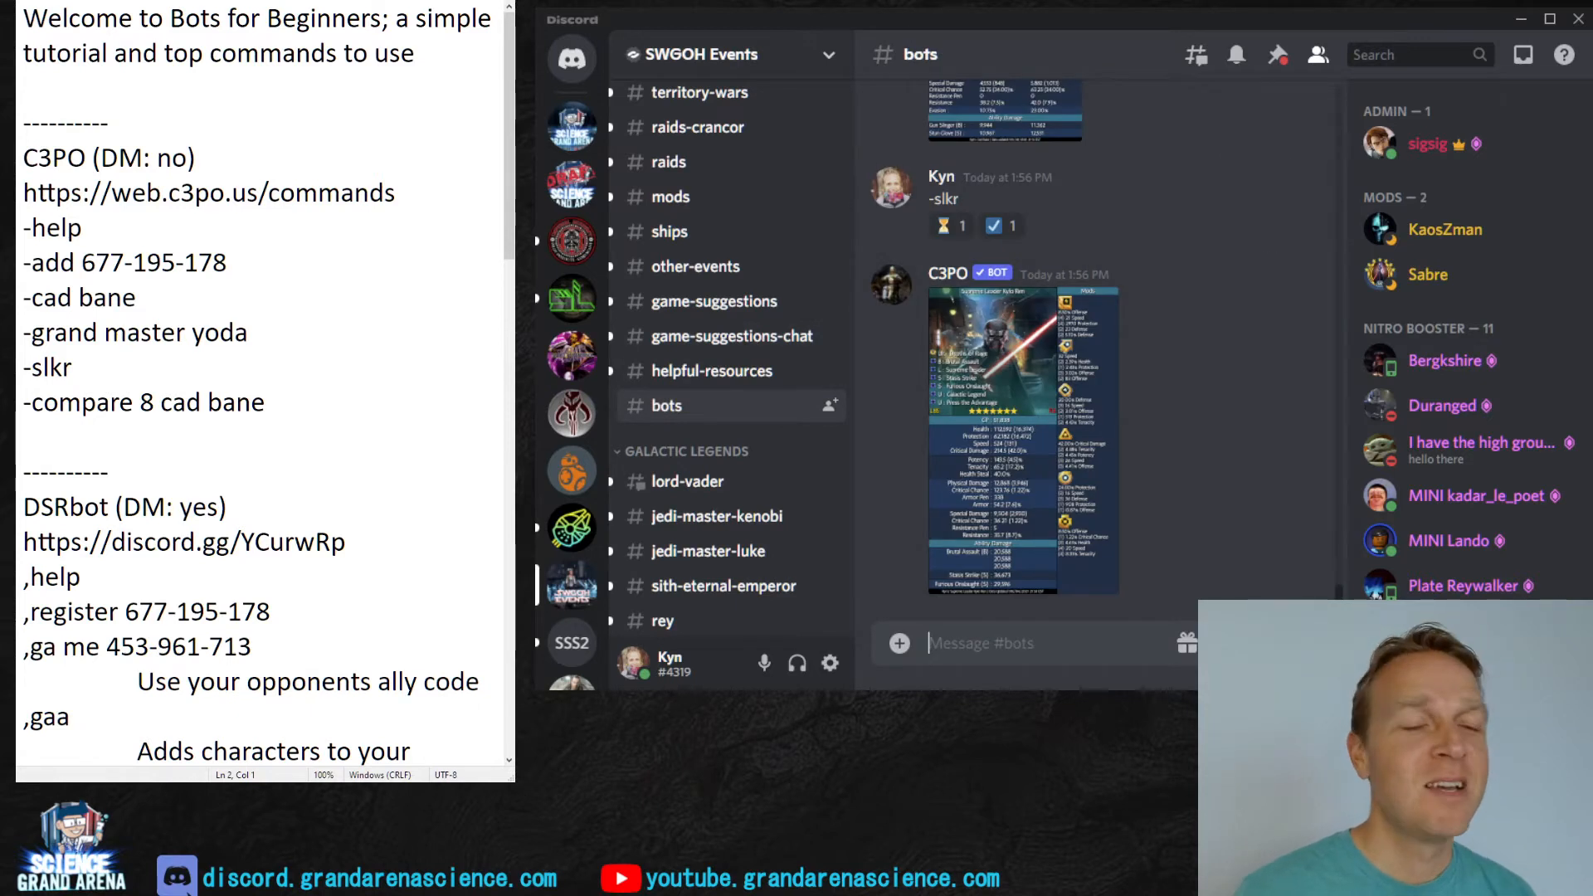
Step: Send the -help command from the notes to C3PO in #bots to get its command list
left_click_drag(83, 228, 23, 228)
key("ctrl+c")
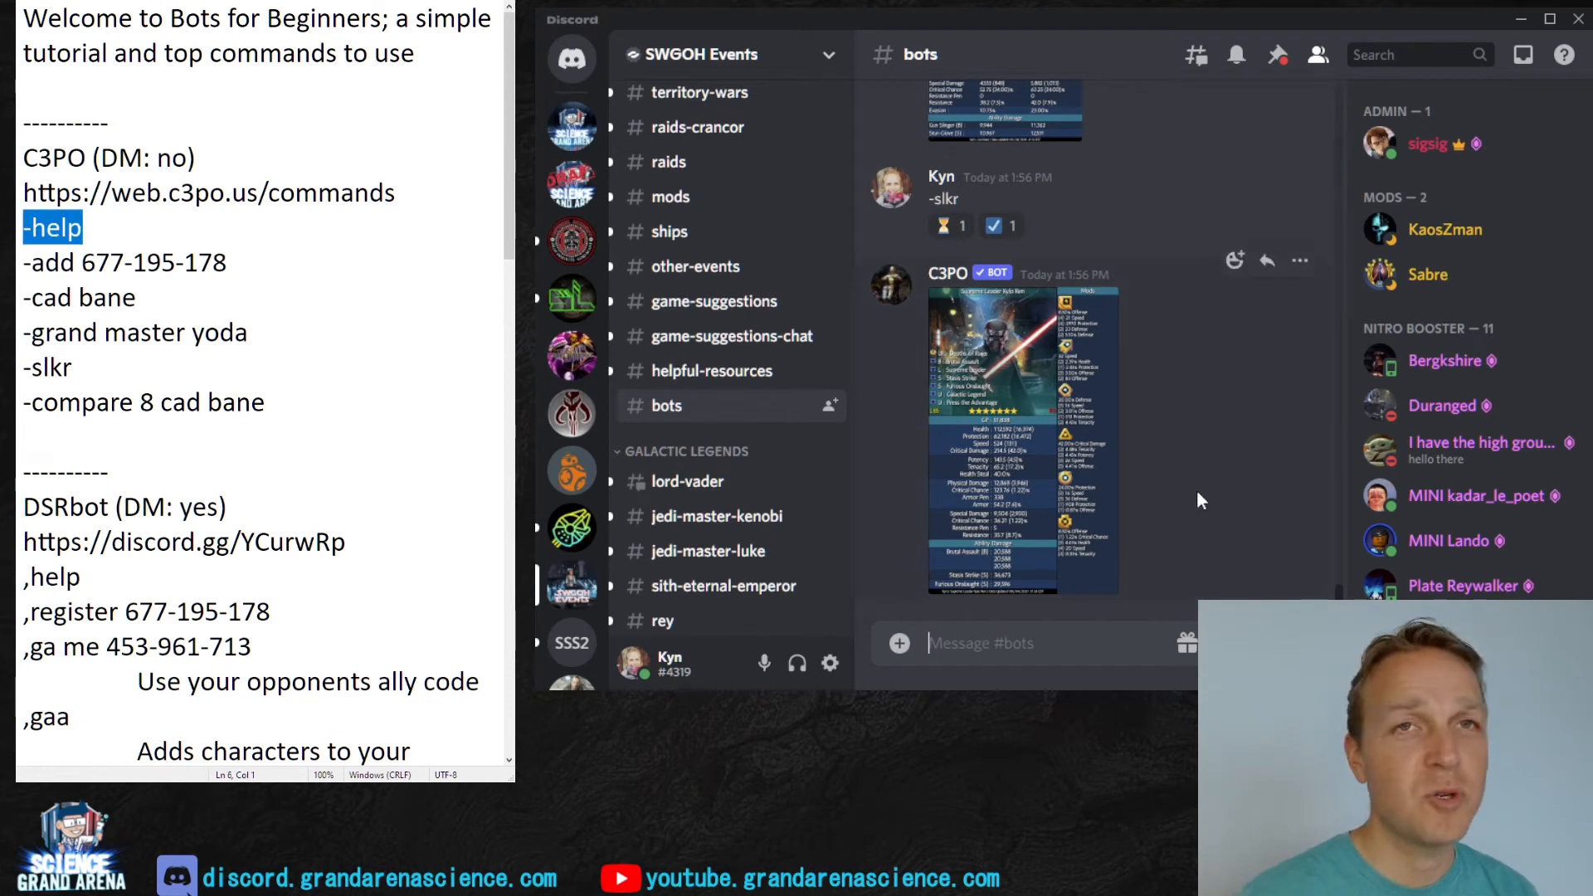
key("ctrl+v")
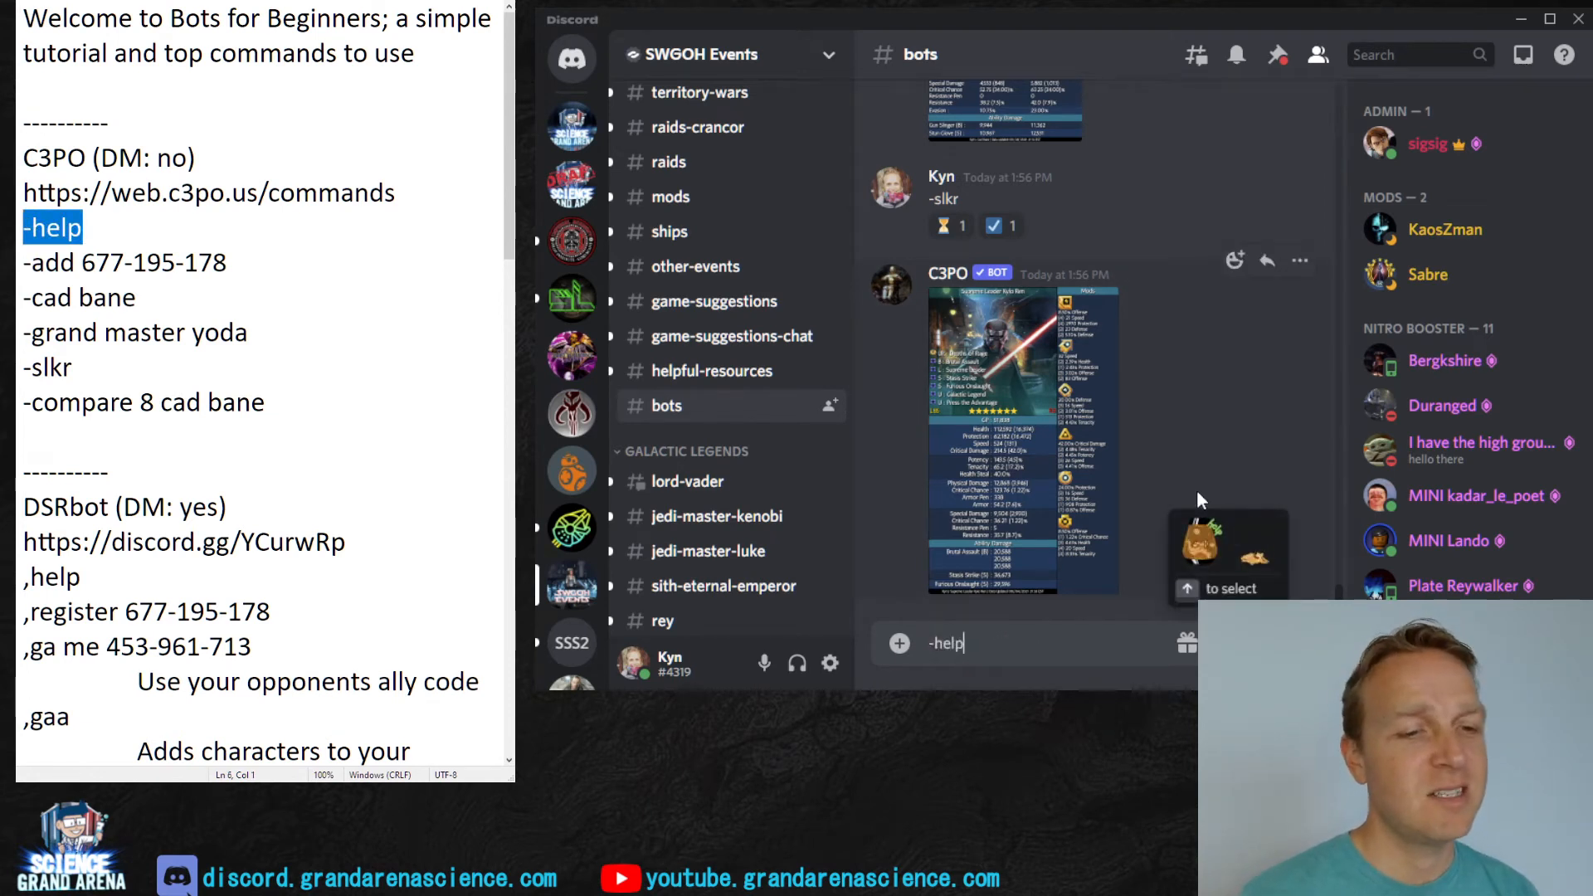
key("Return")
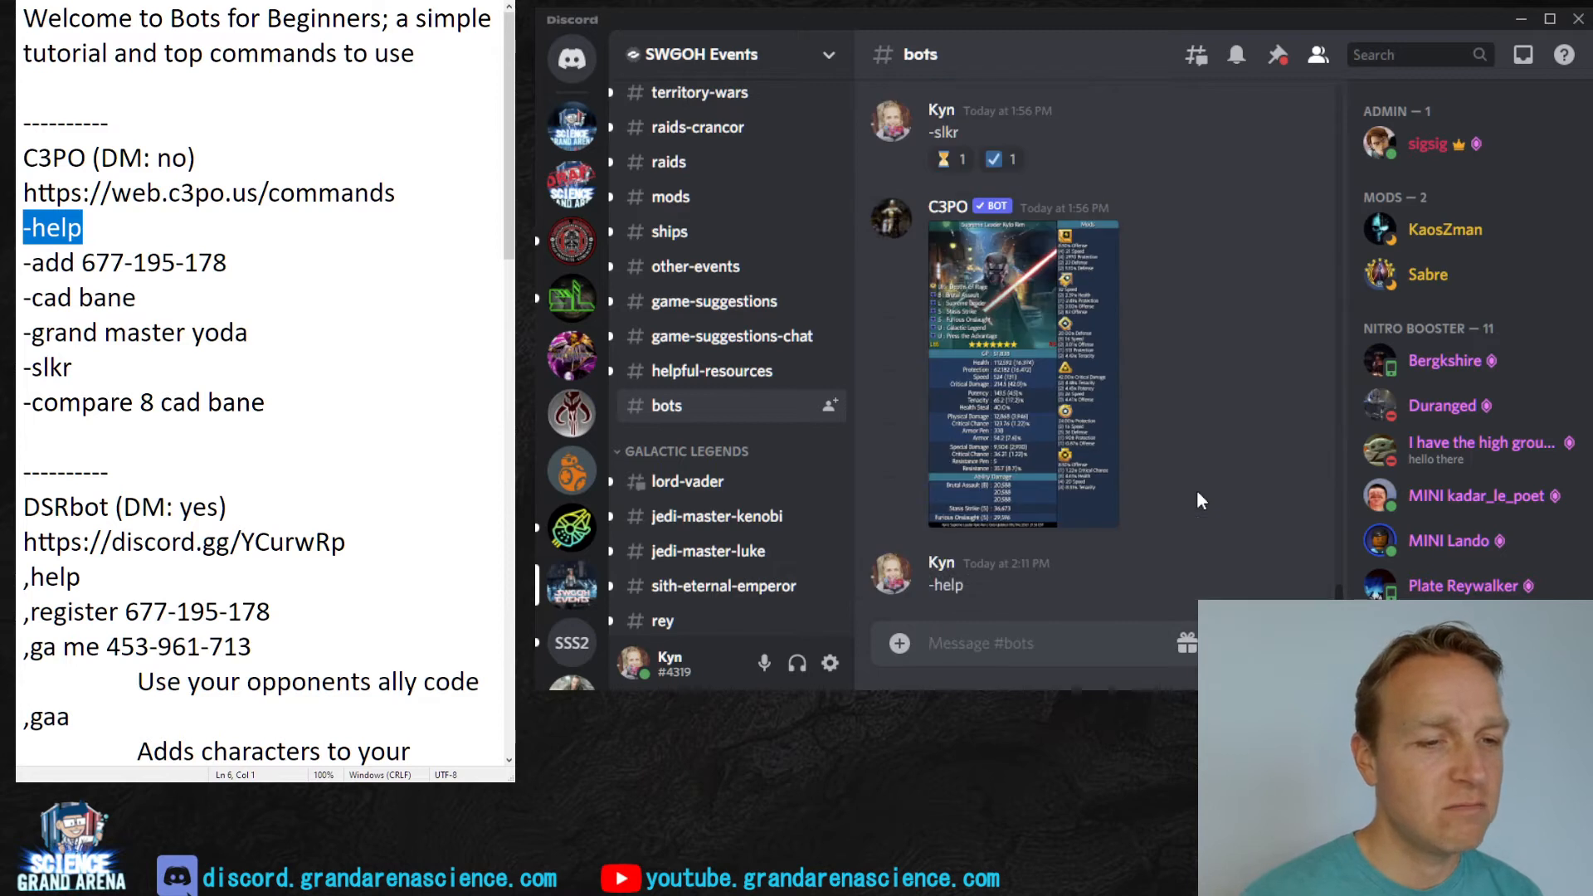
scroll(1030, 200, "up", 1)
scroll(1004, 306, "up", 2)
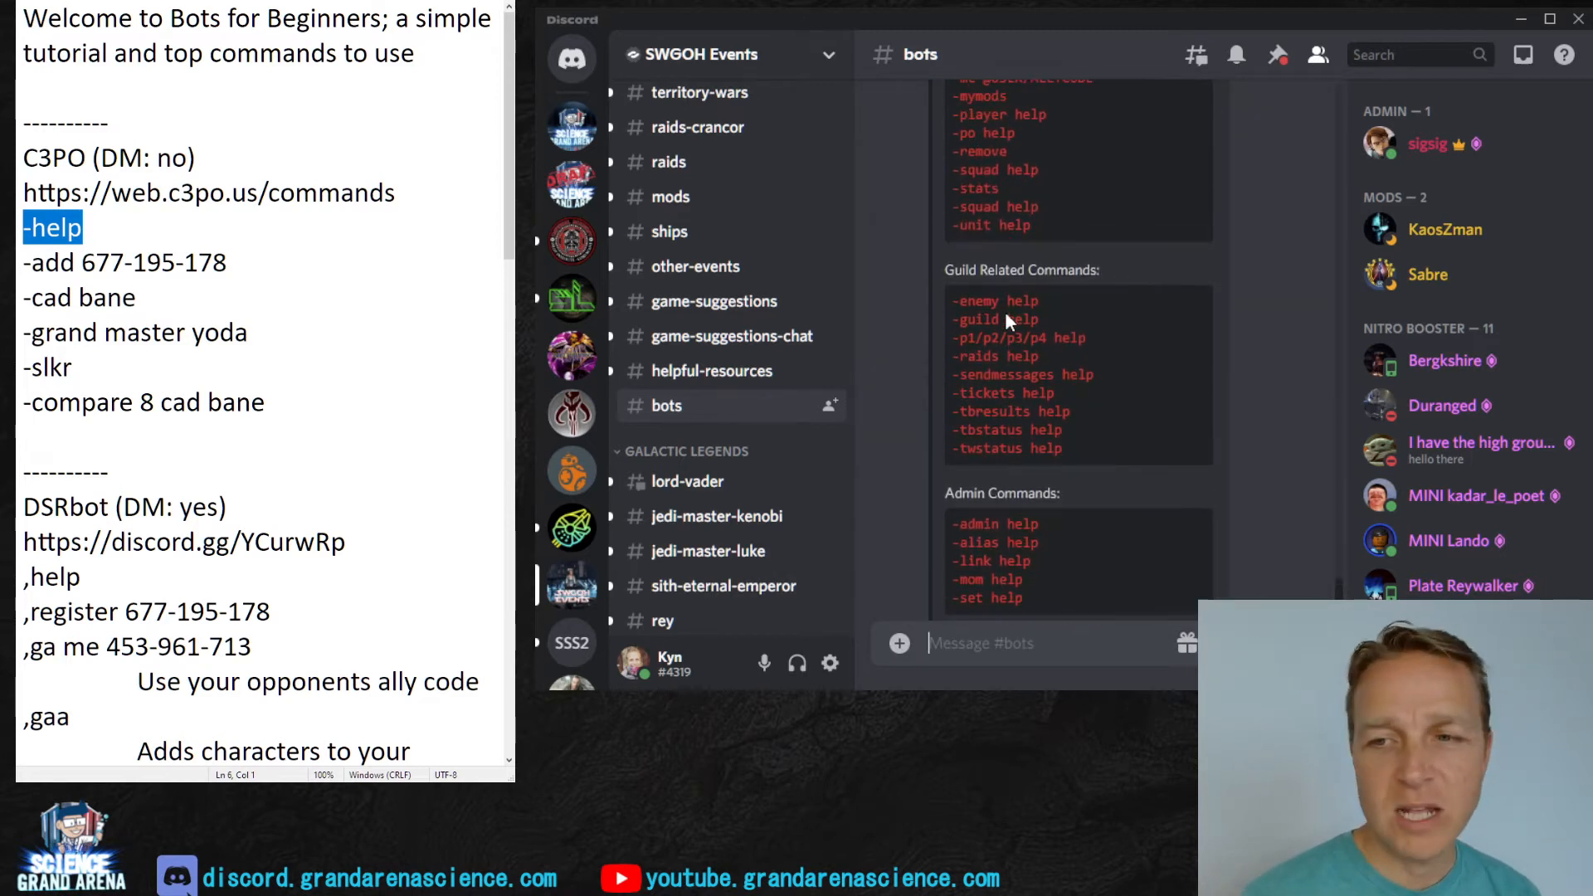
scroll(1004, 311, "up", 3)
scroll(1039, 355, "up", 3)
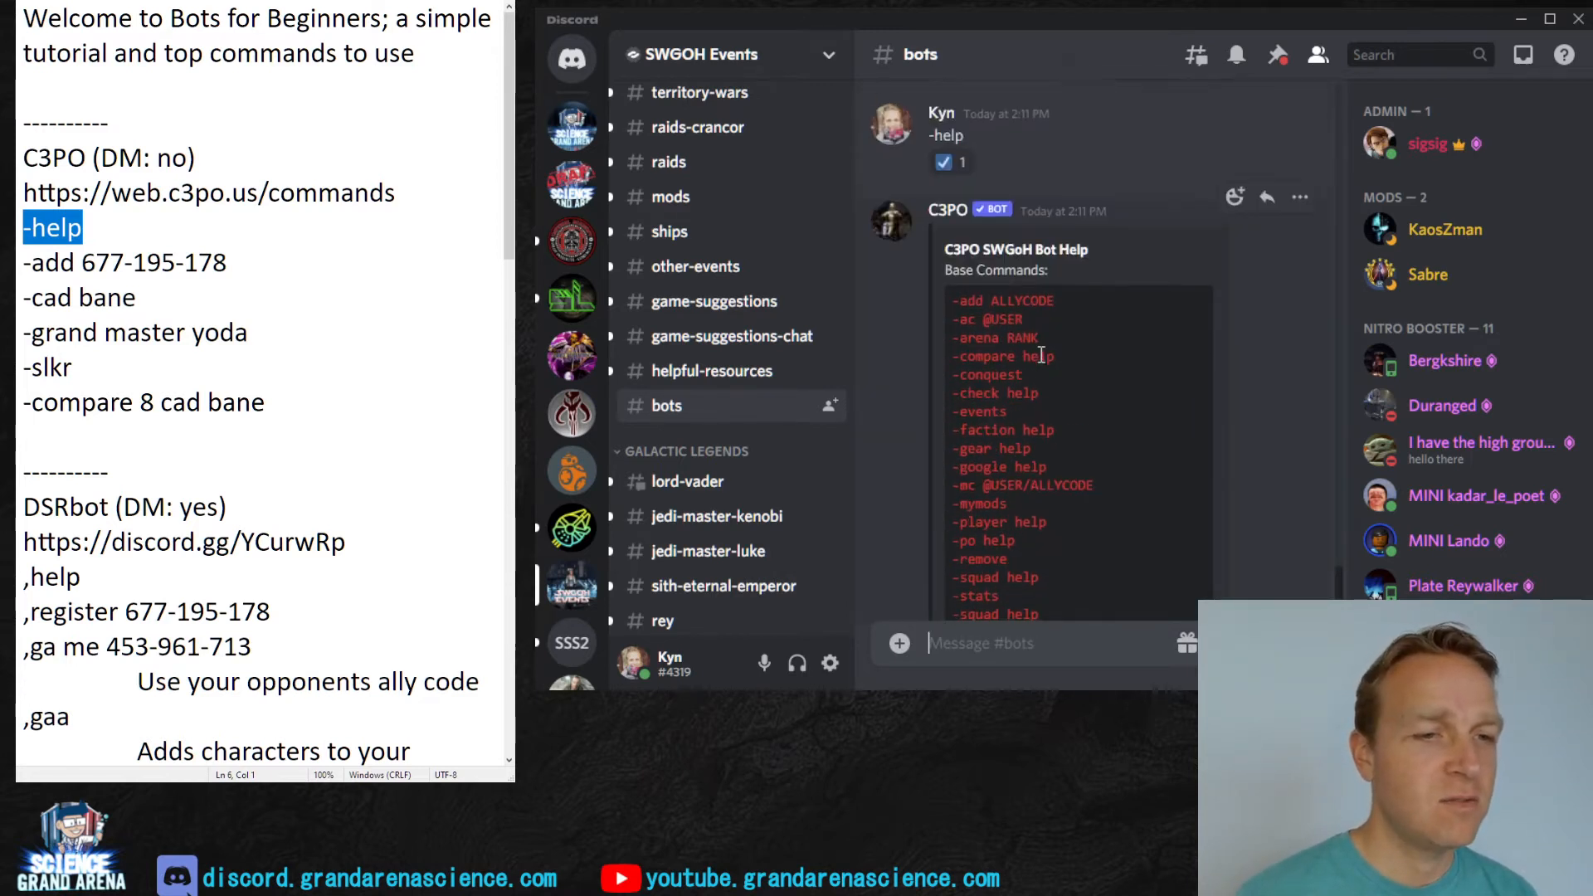
scroll(1040, 353, "down", 5)
scroll(1041, 353, "down", 3)
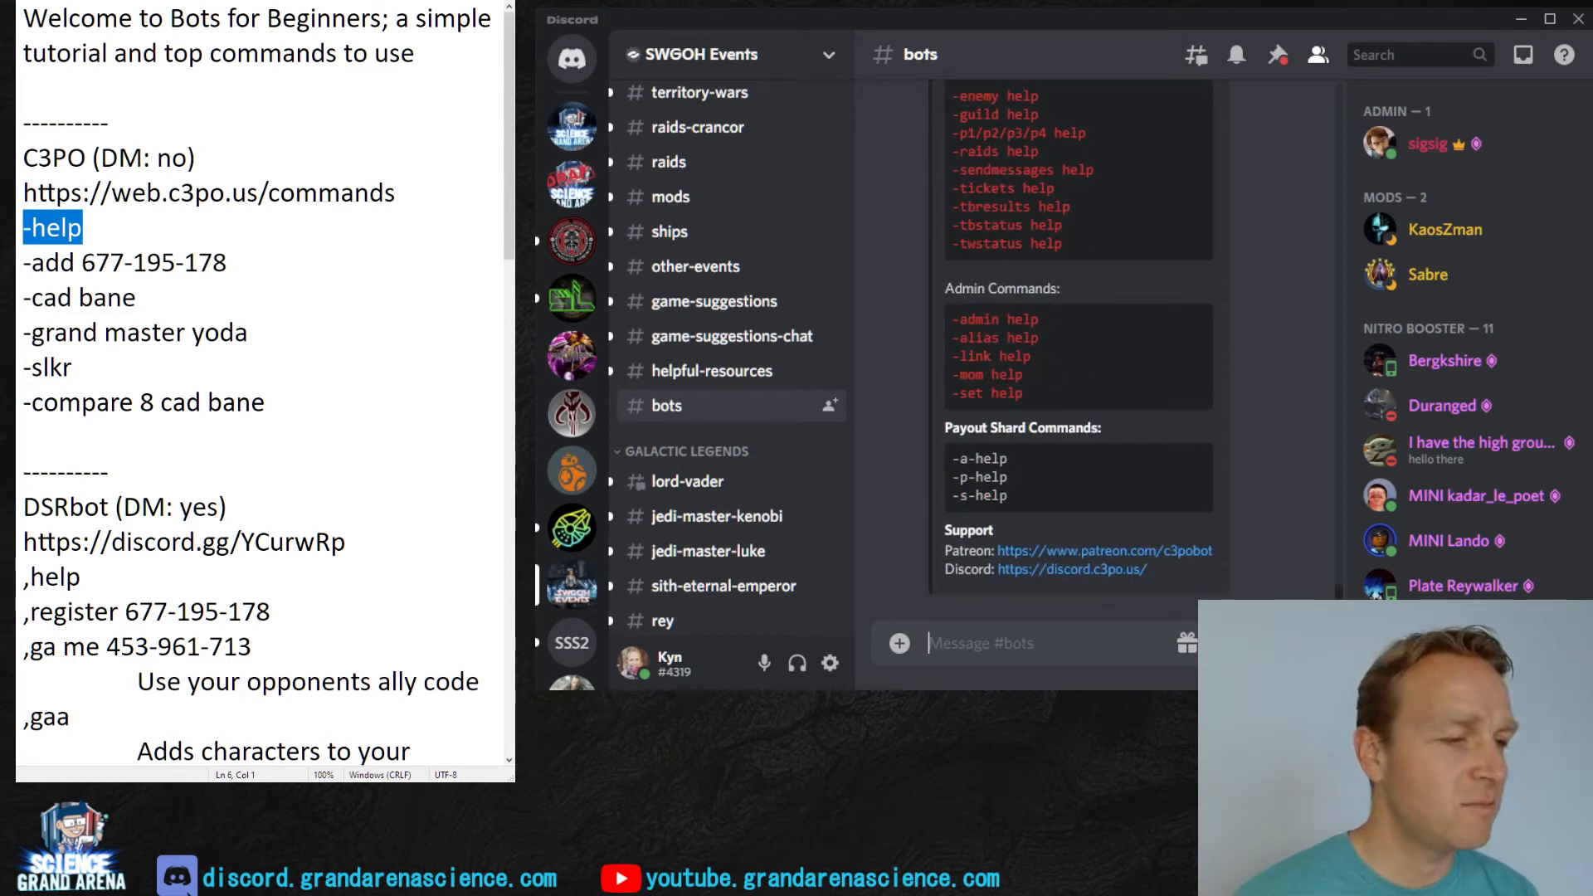
Step: Register ally code 677-195-178 with C3PO using the -add command
left_click_drag(226, 263, 23, 263)
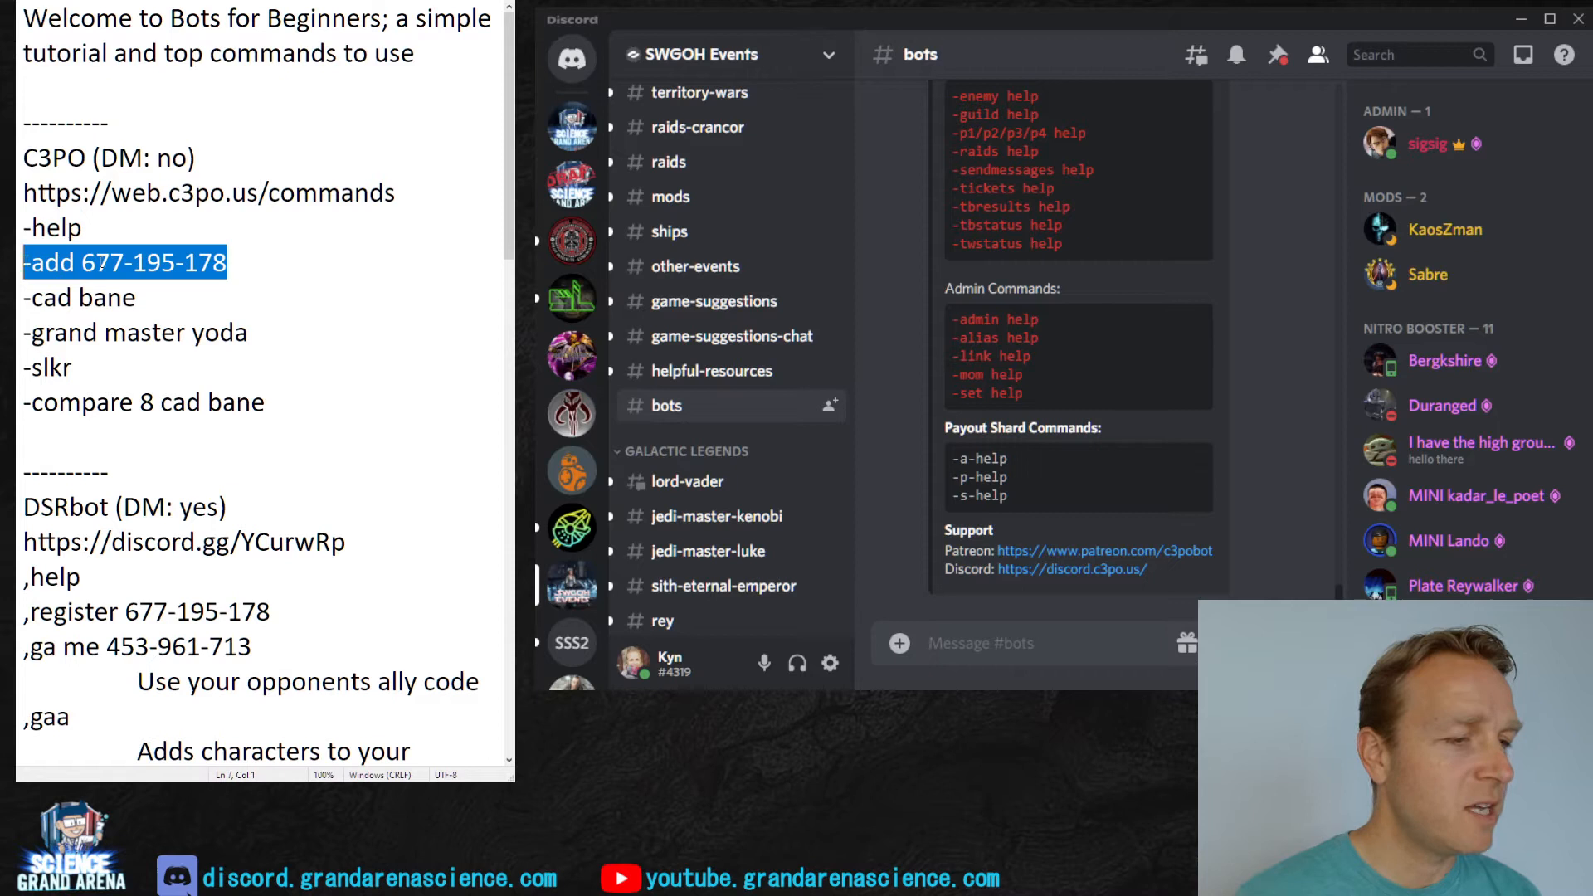
left_click(1159, 644)
key("ctrl+v")
key("Return")
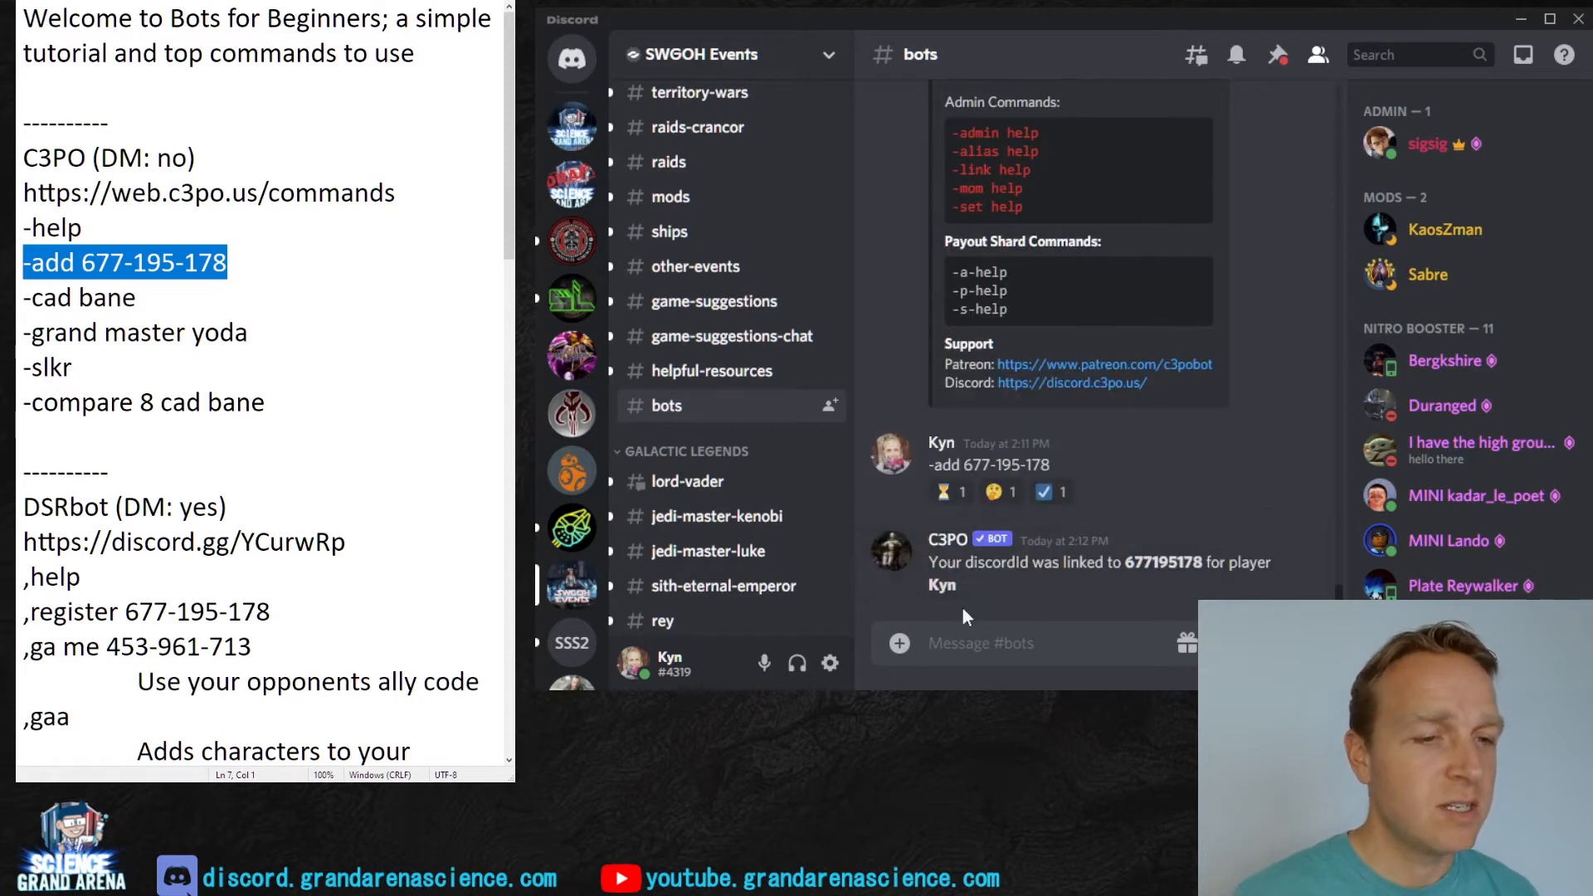
Step: Request Cad Bane's stats card with -cad bane, then a comparison image with -compare 8 cad bane
left_click_drag(136, 298, 33, 297)
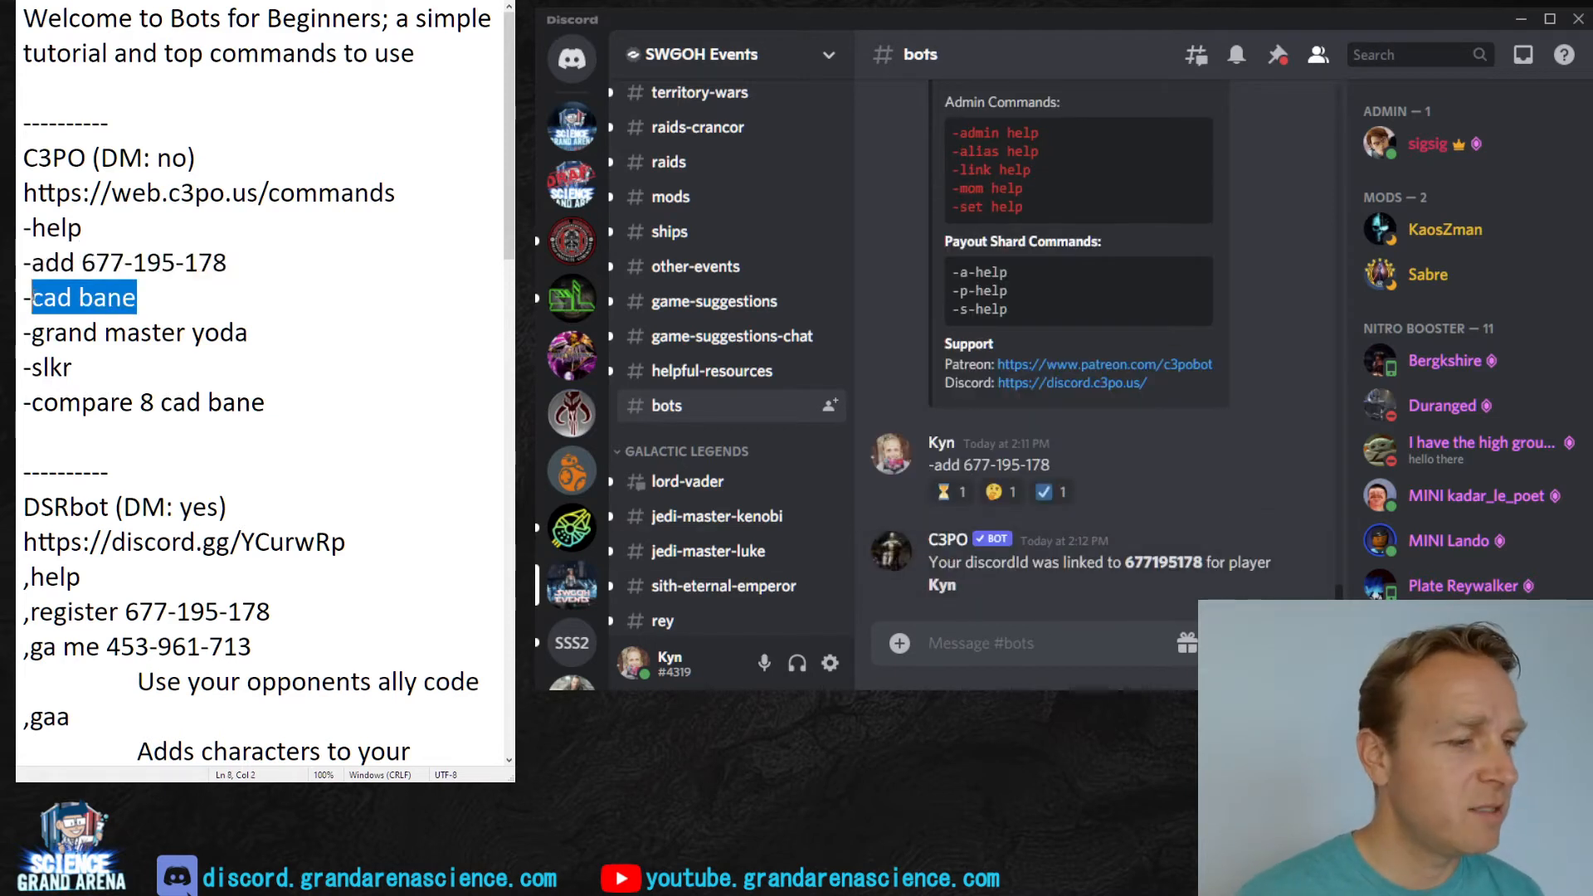
type("-cad bane")
key("Return")
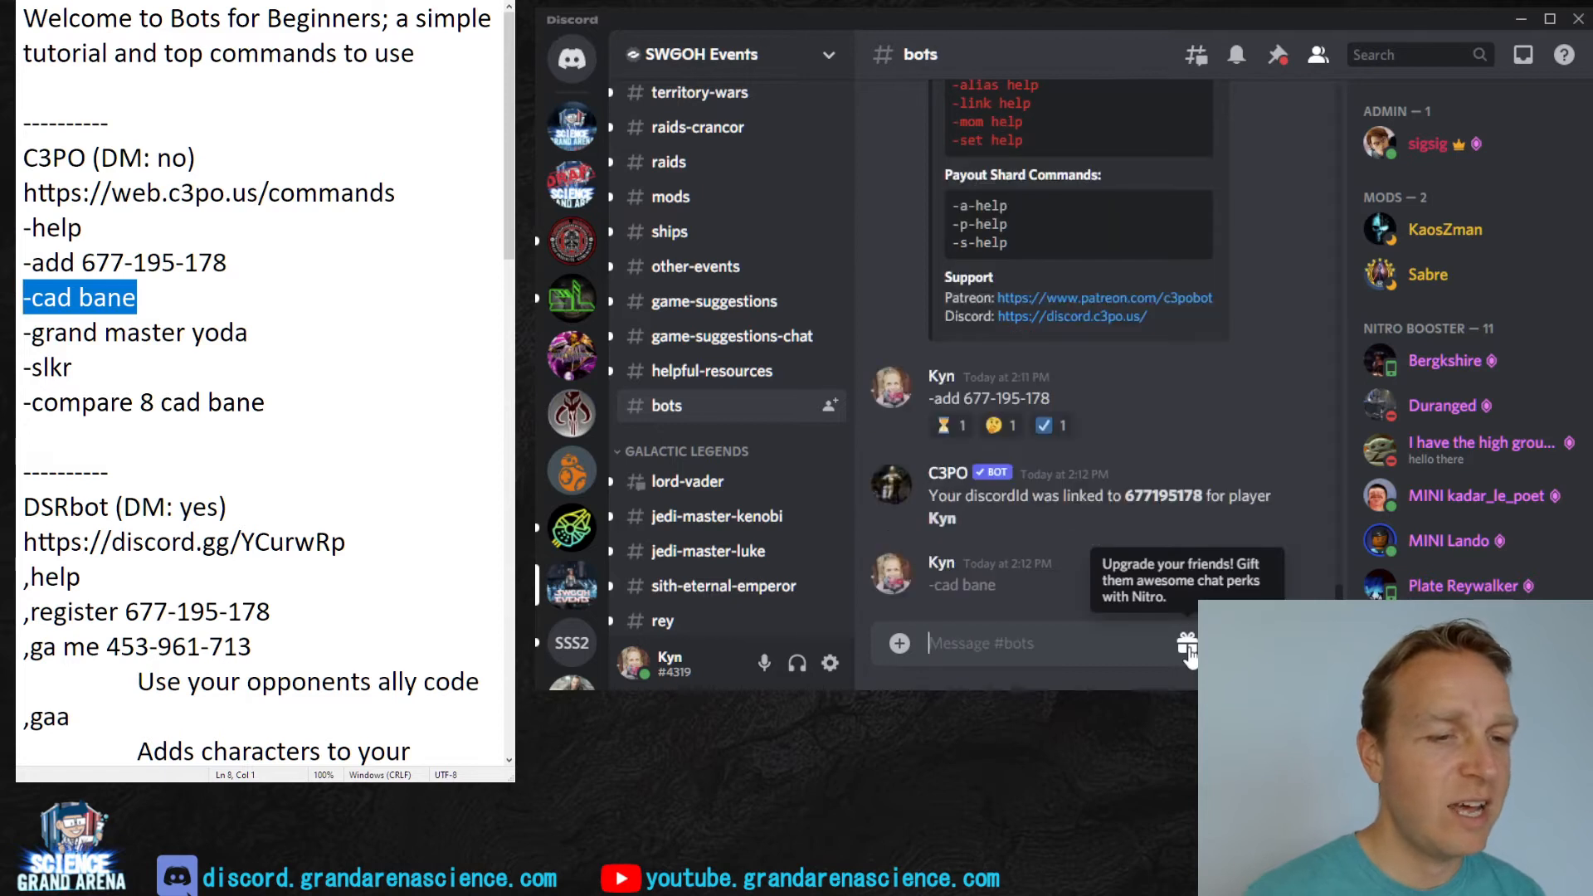
mouse_move(1028, 374)
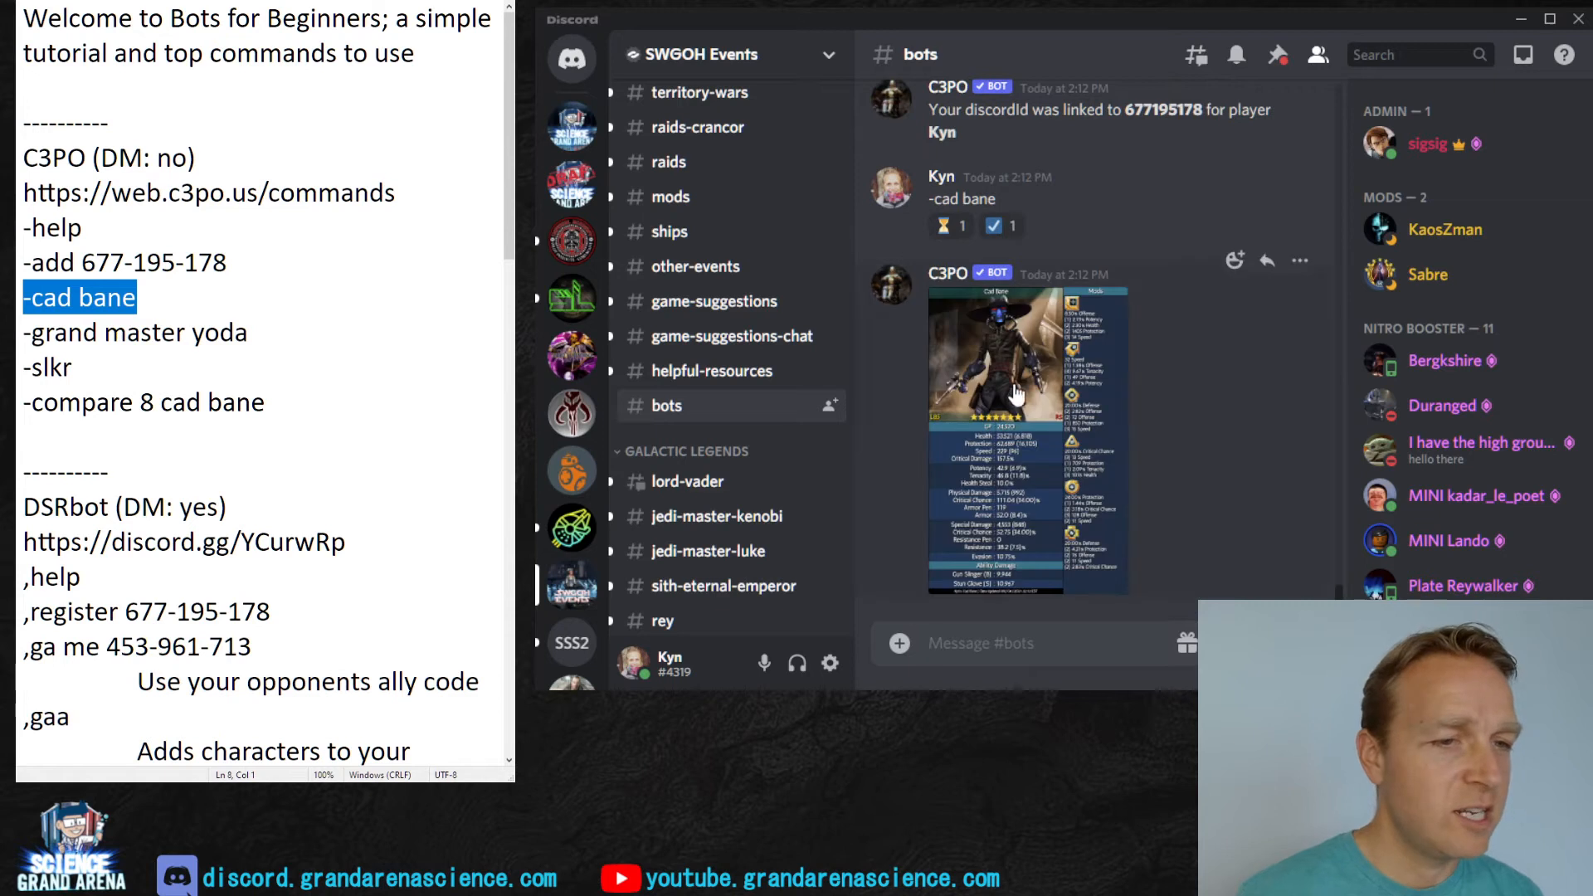
left_click_drag(265, 405, 20, 411)
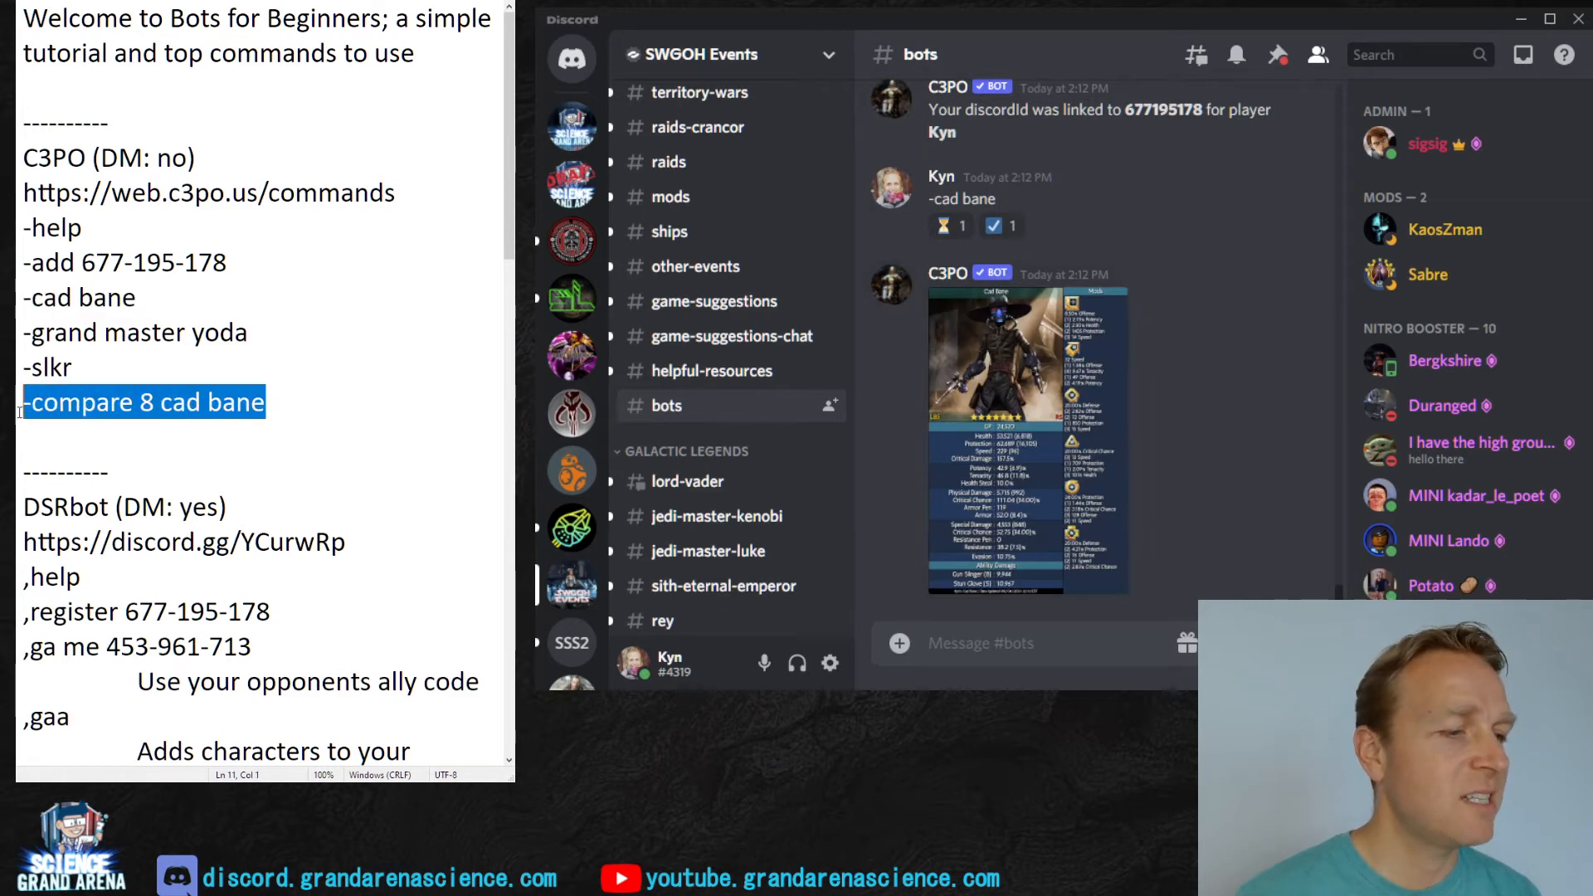
type("-compare 8 cad bane")
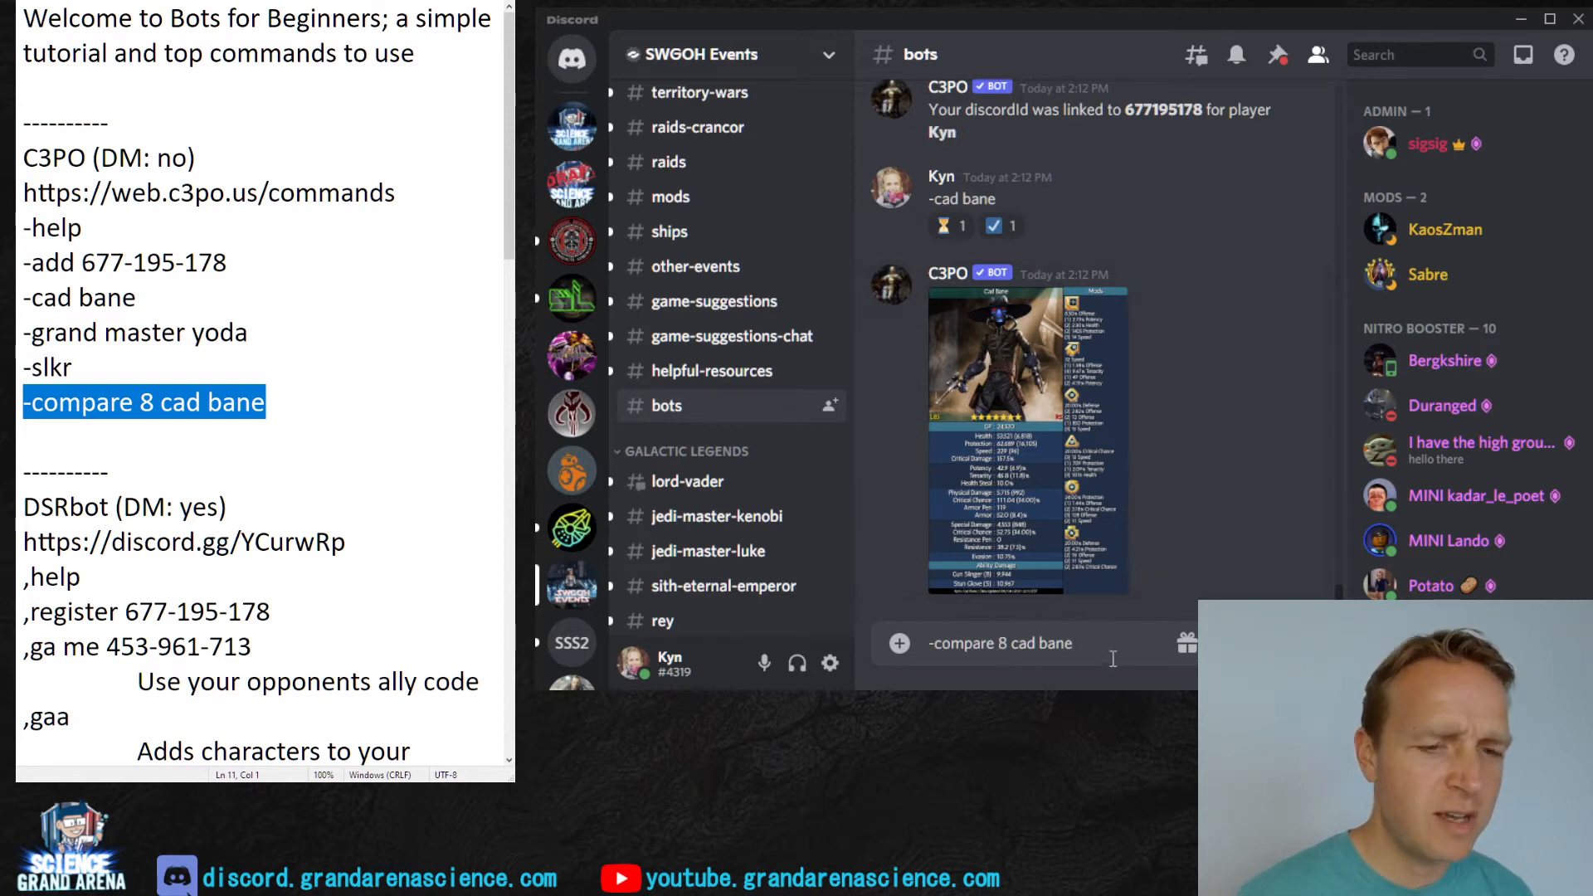
key("Return")
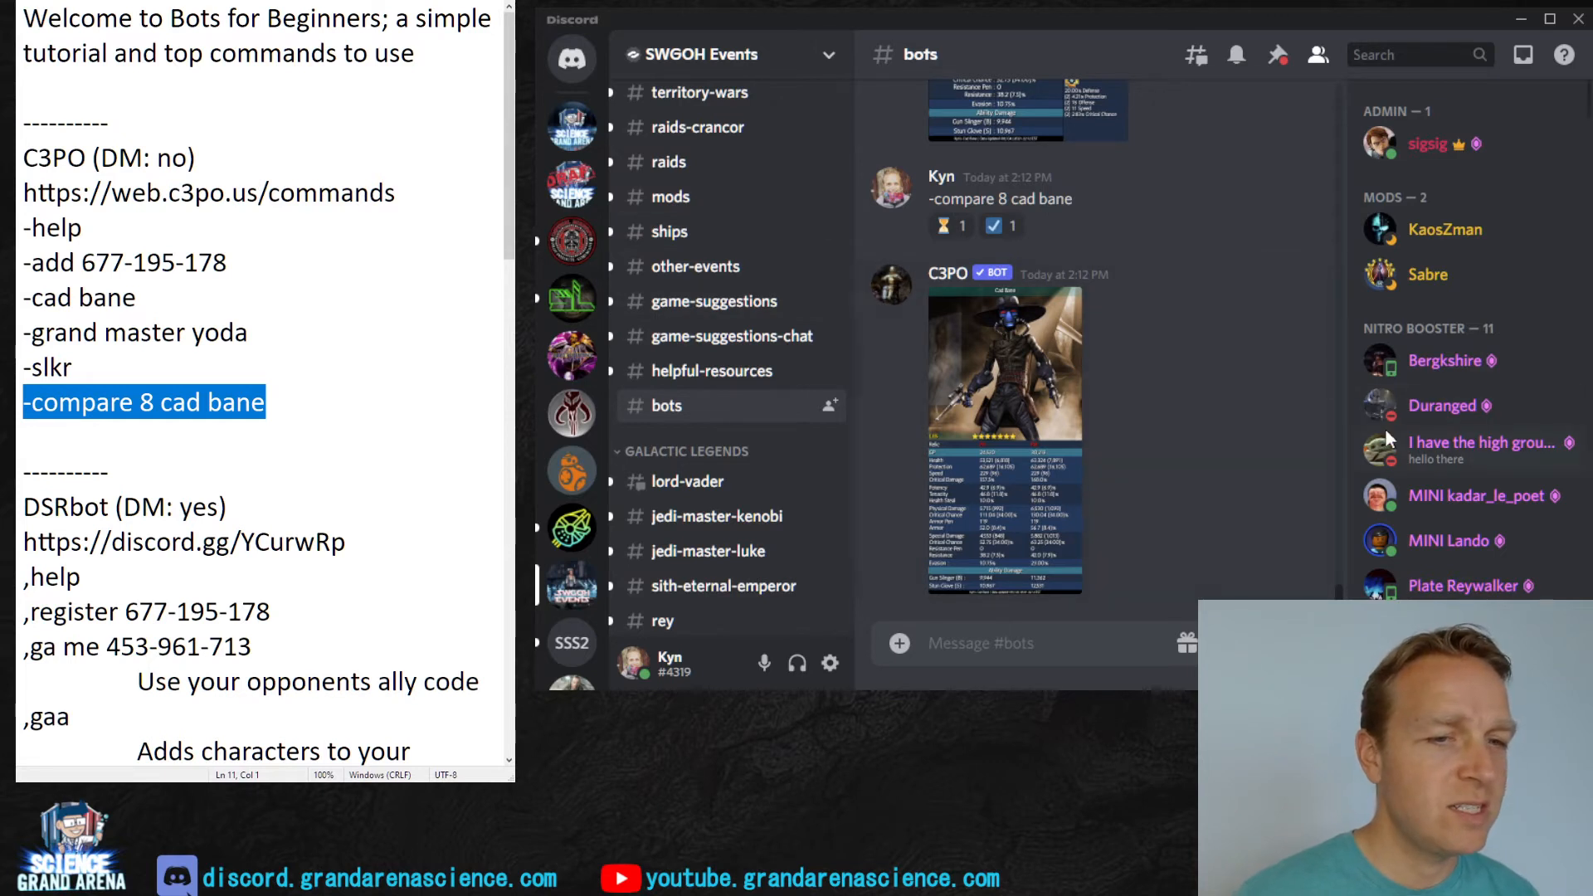
scroll(249, 398, "down", 4)
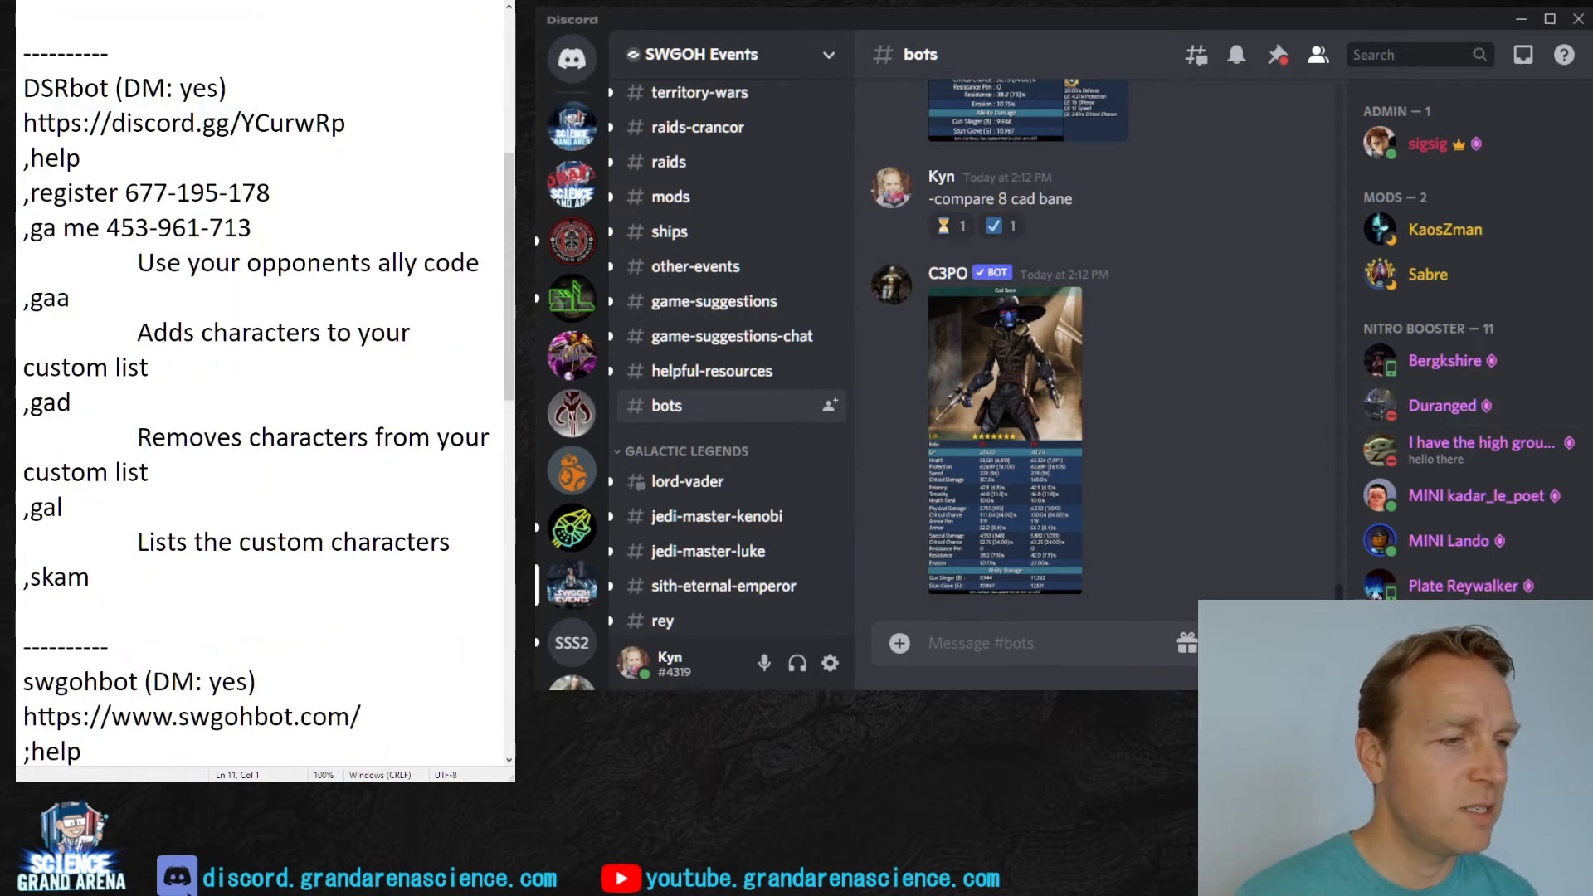
scroll(1487, 387, "down", 3)
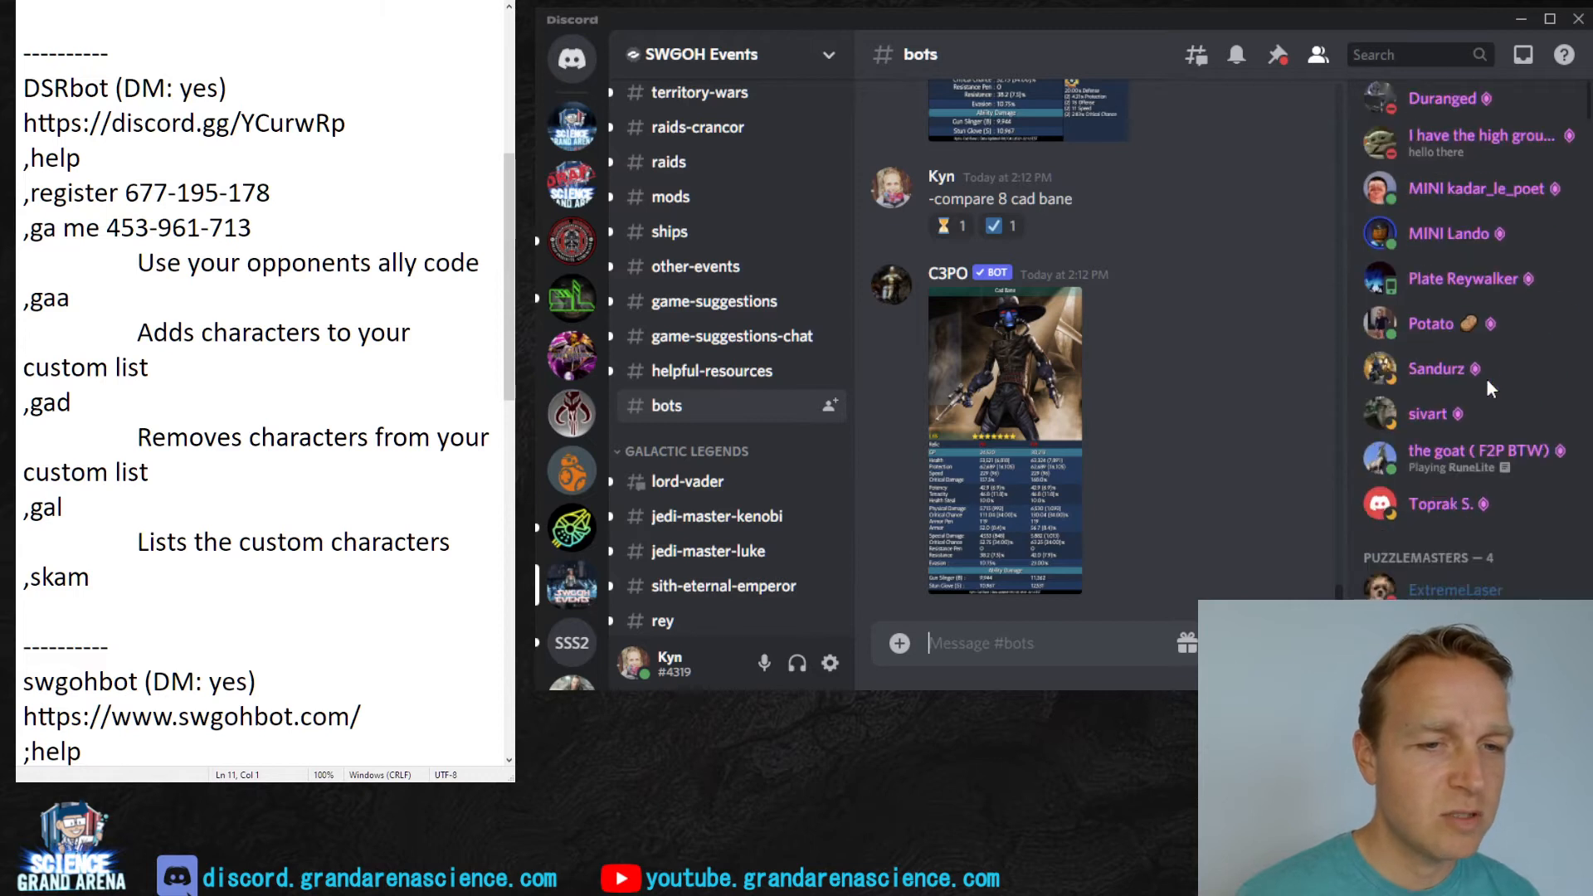
scroll(1487, 388, "down", 3)
scroll(1486, 388, "down", 3)
scroll(1484, 389, "down", 2)
scroll(1483, 389, "down", 3)
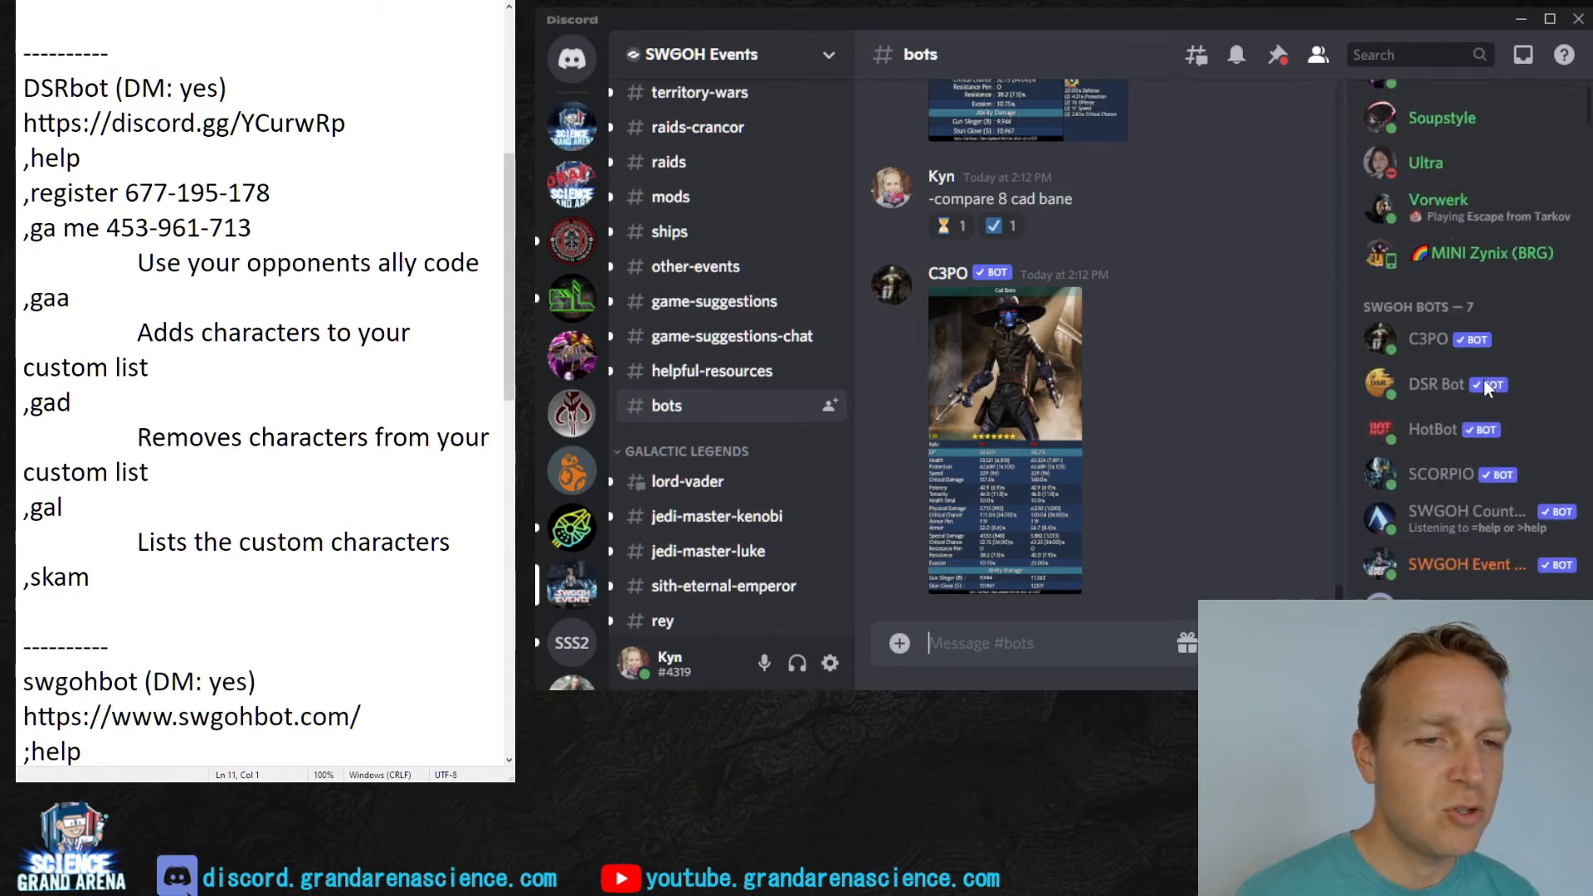
Step: Start a direct message with DSR Bot and send ,help to get its command list
right_click(1437, 381)
left_click(1346, 374)
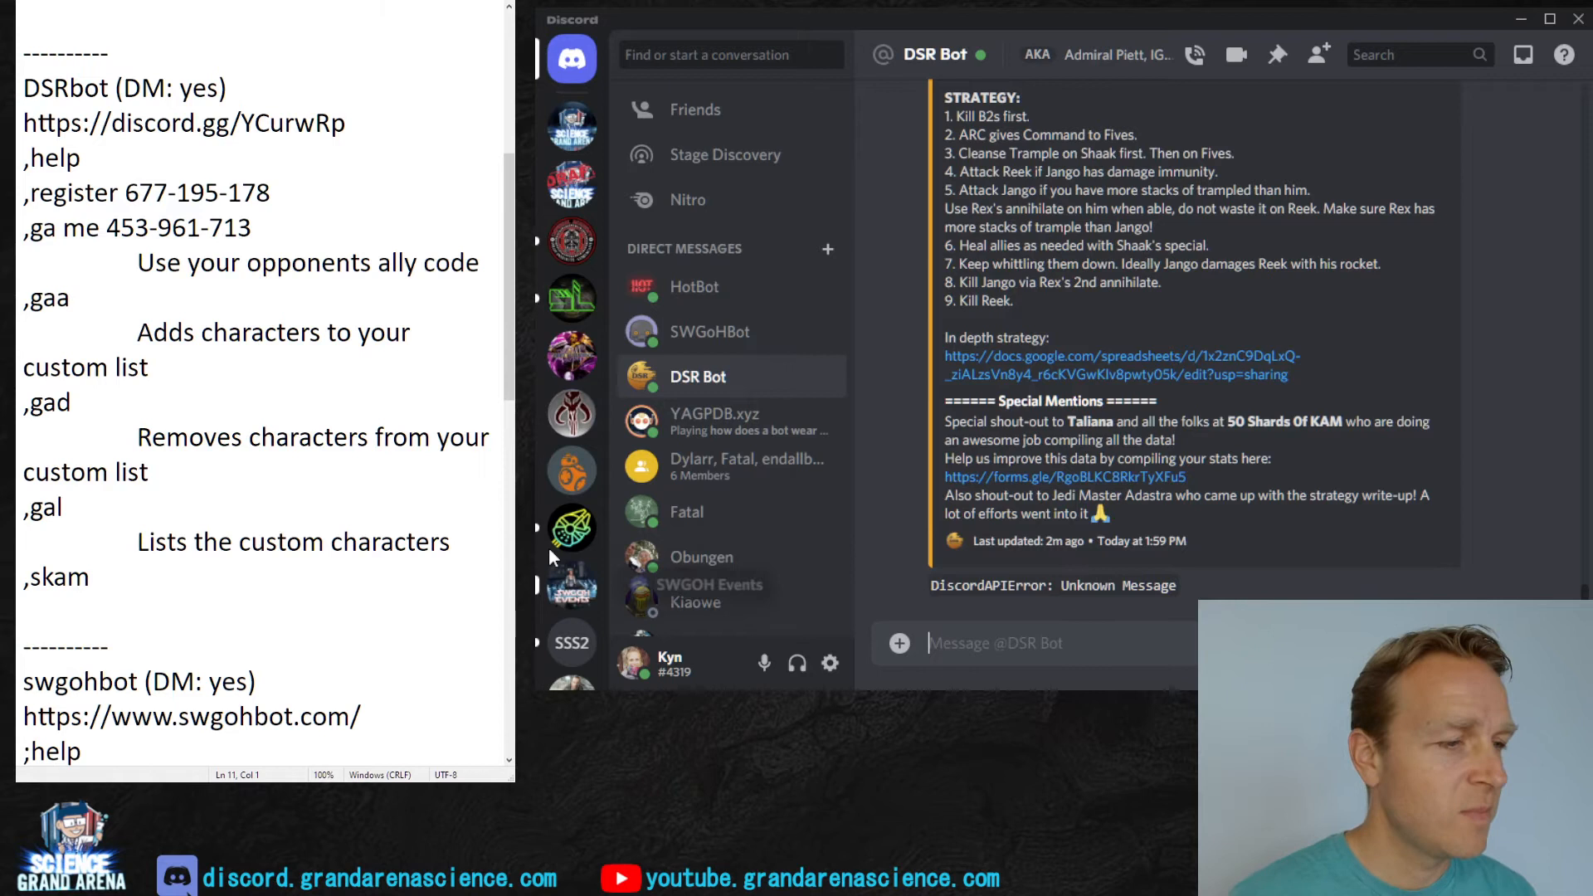
key("shift+Home")
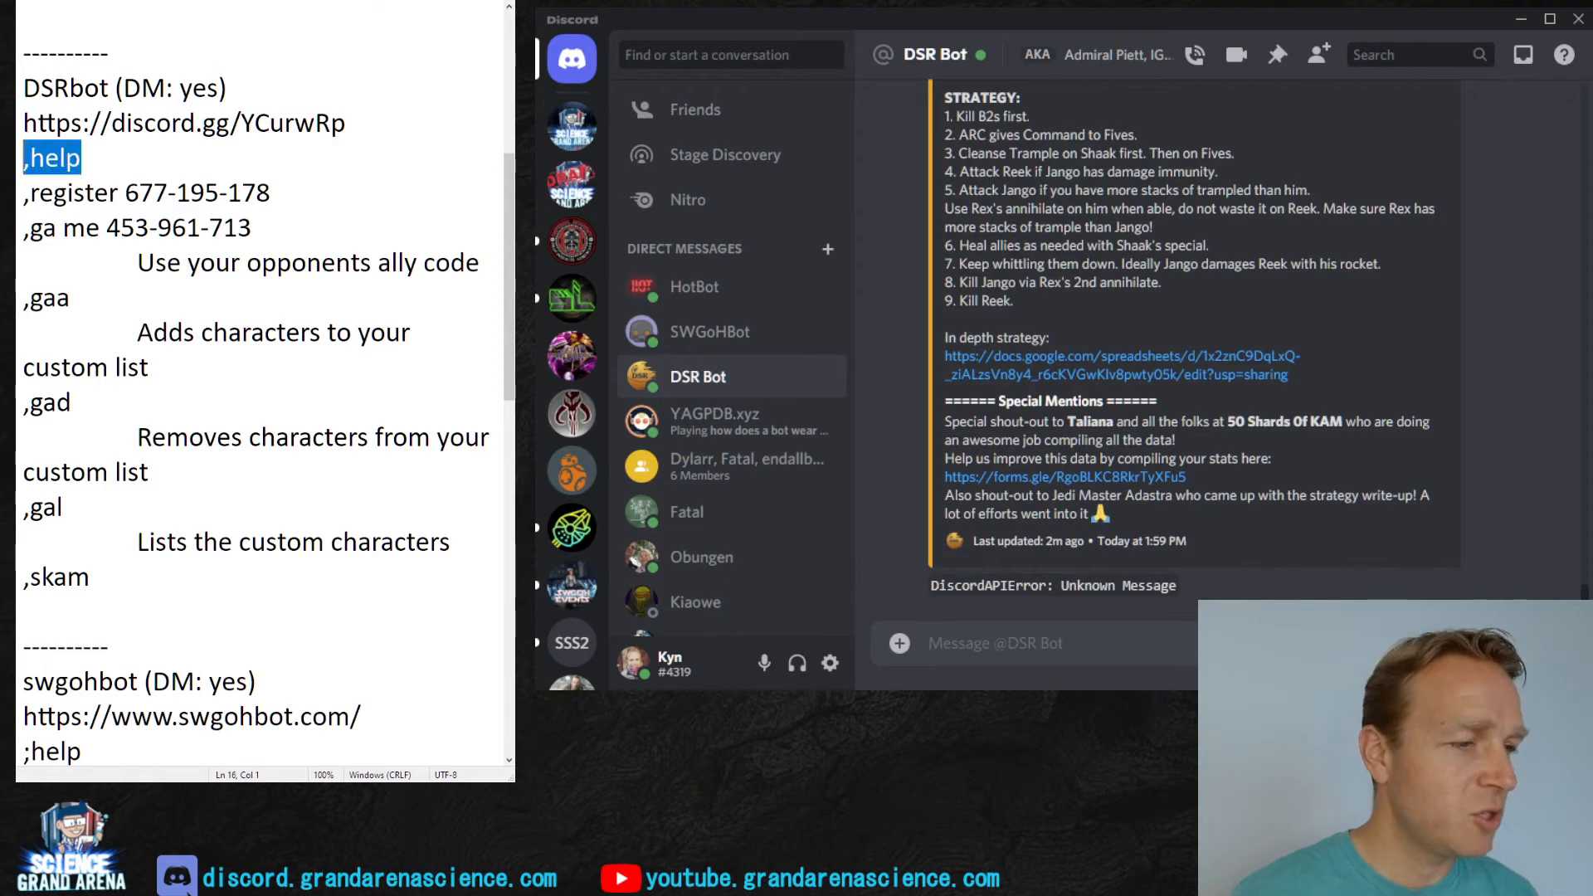
type(",help")
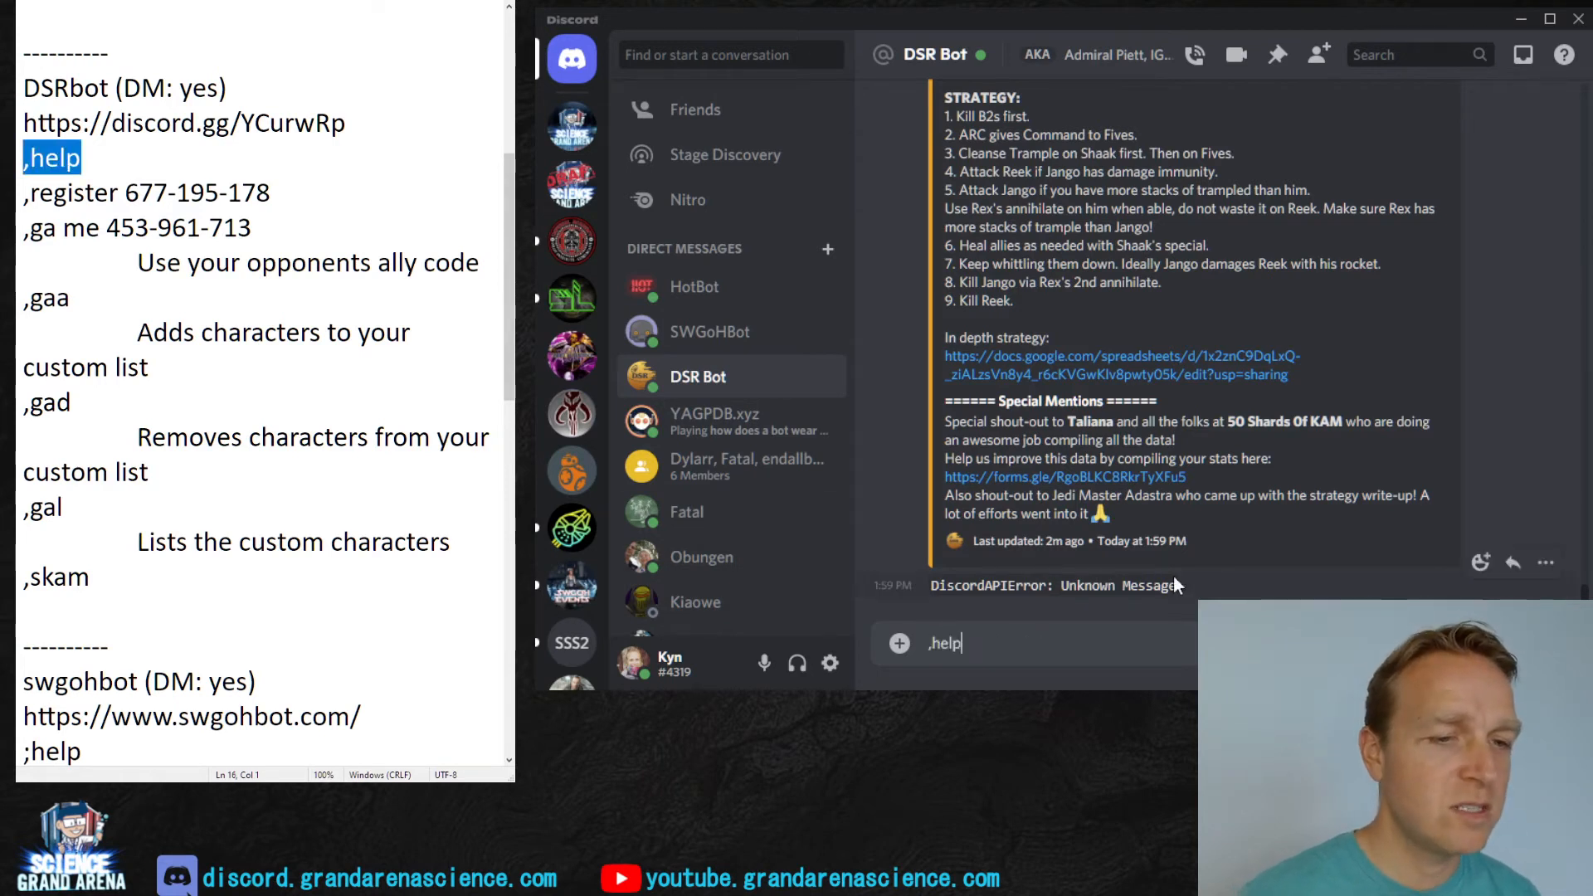
key("Return")
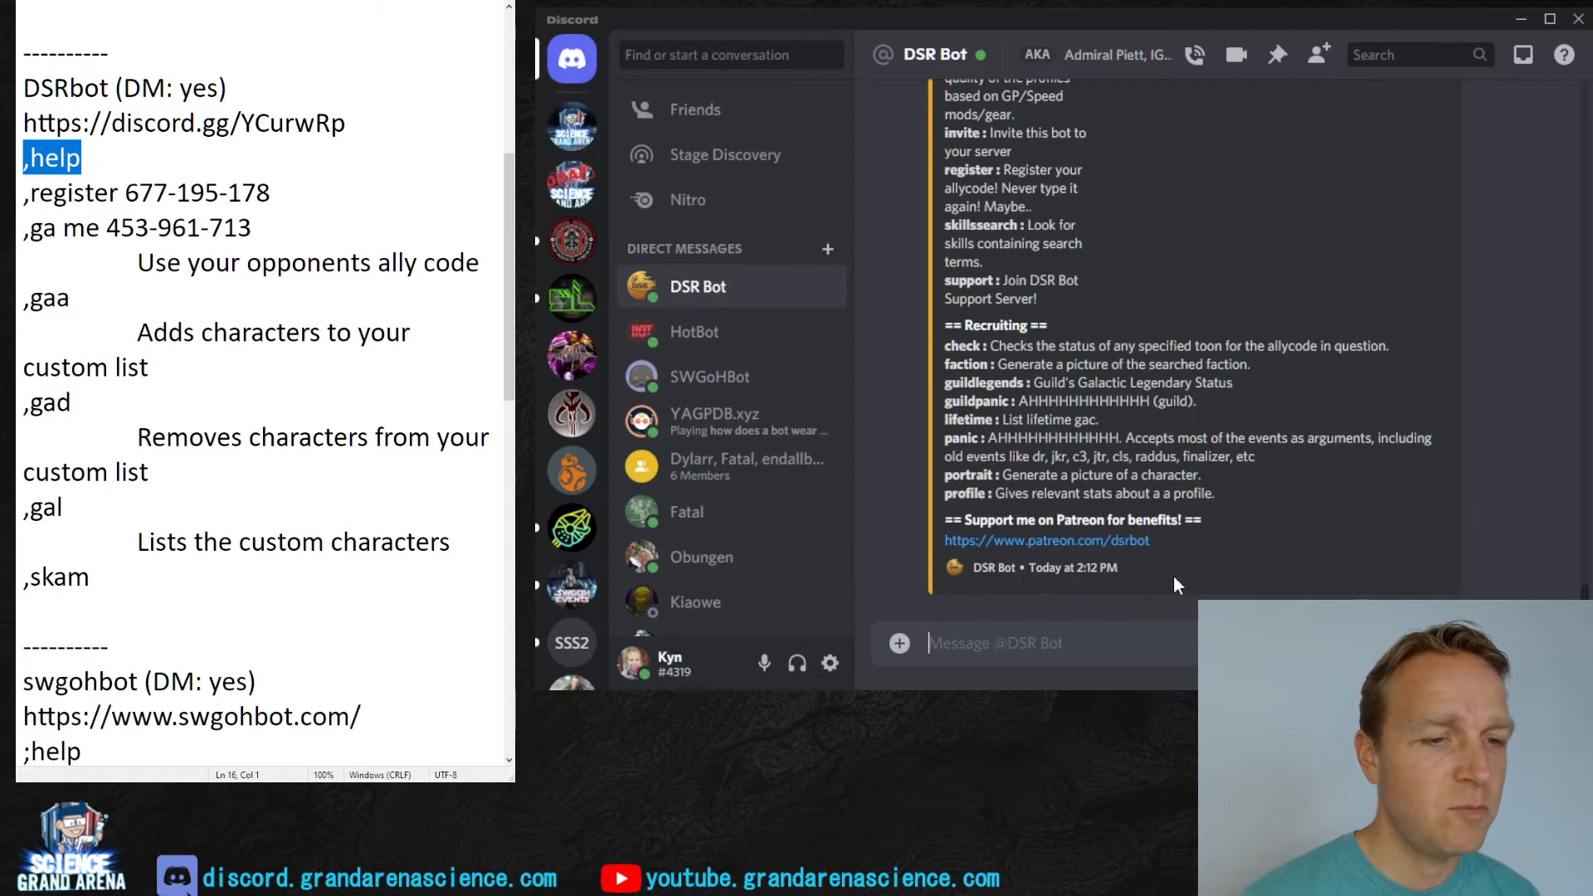
scroll(1147, 528, "up", 3)
scroll(1147, 530, "up", 3)
scroll(1151, 534, "up", 3)
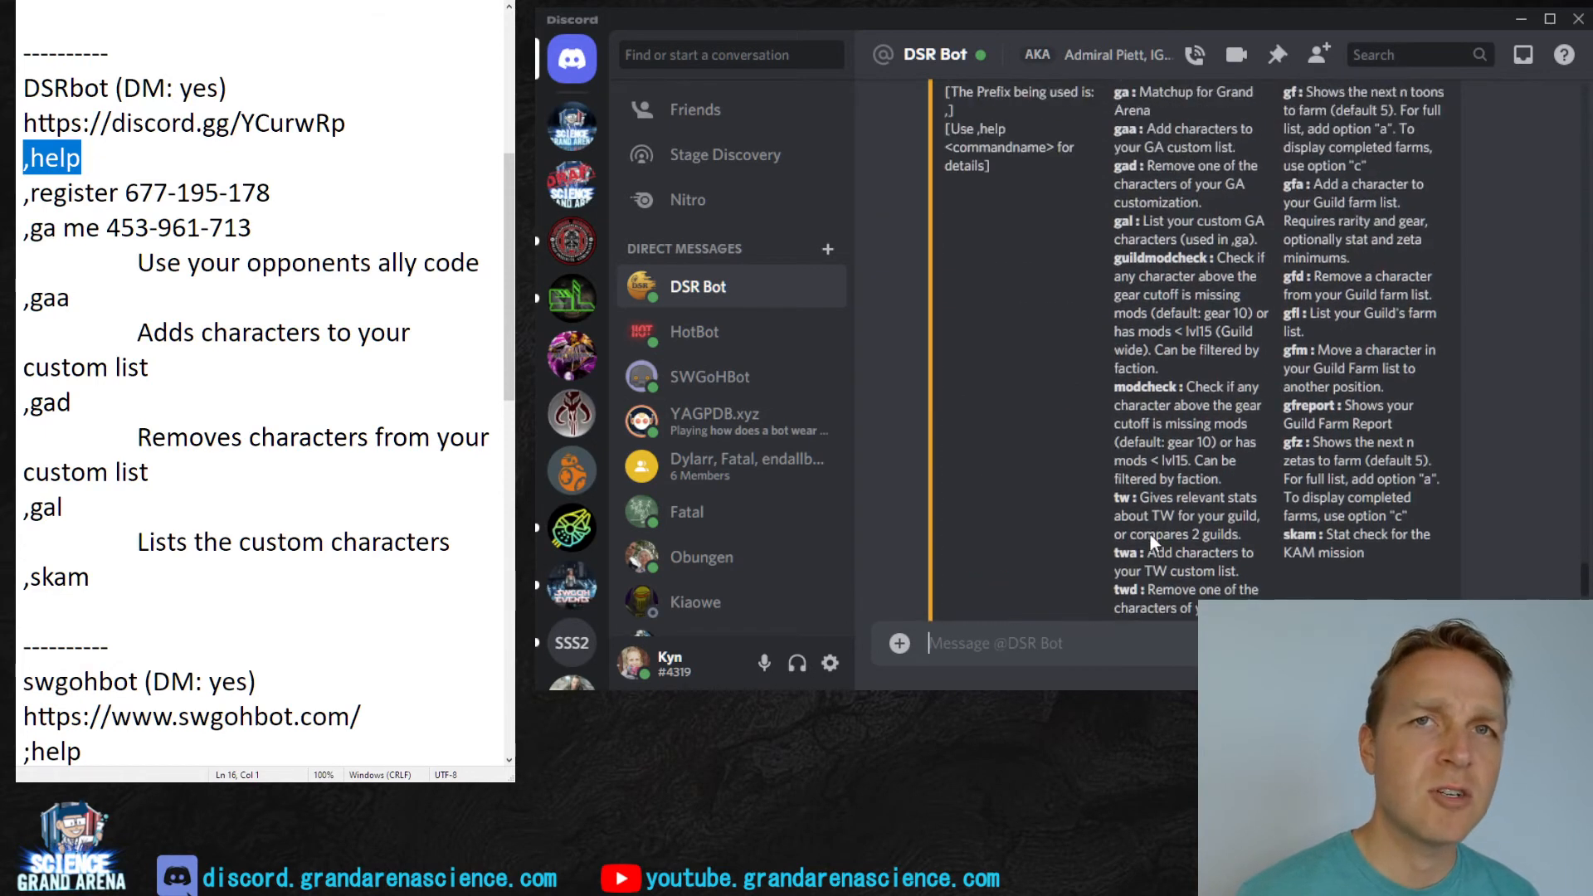
scroll(1150, 534, "up", 3)
scroll(1150, 534, "up", 3)
scroll(1153, 473, "down", 3)
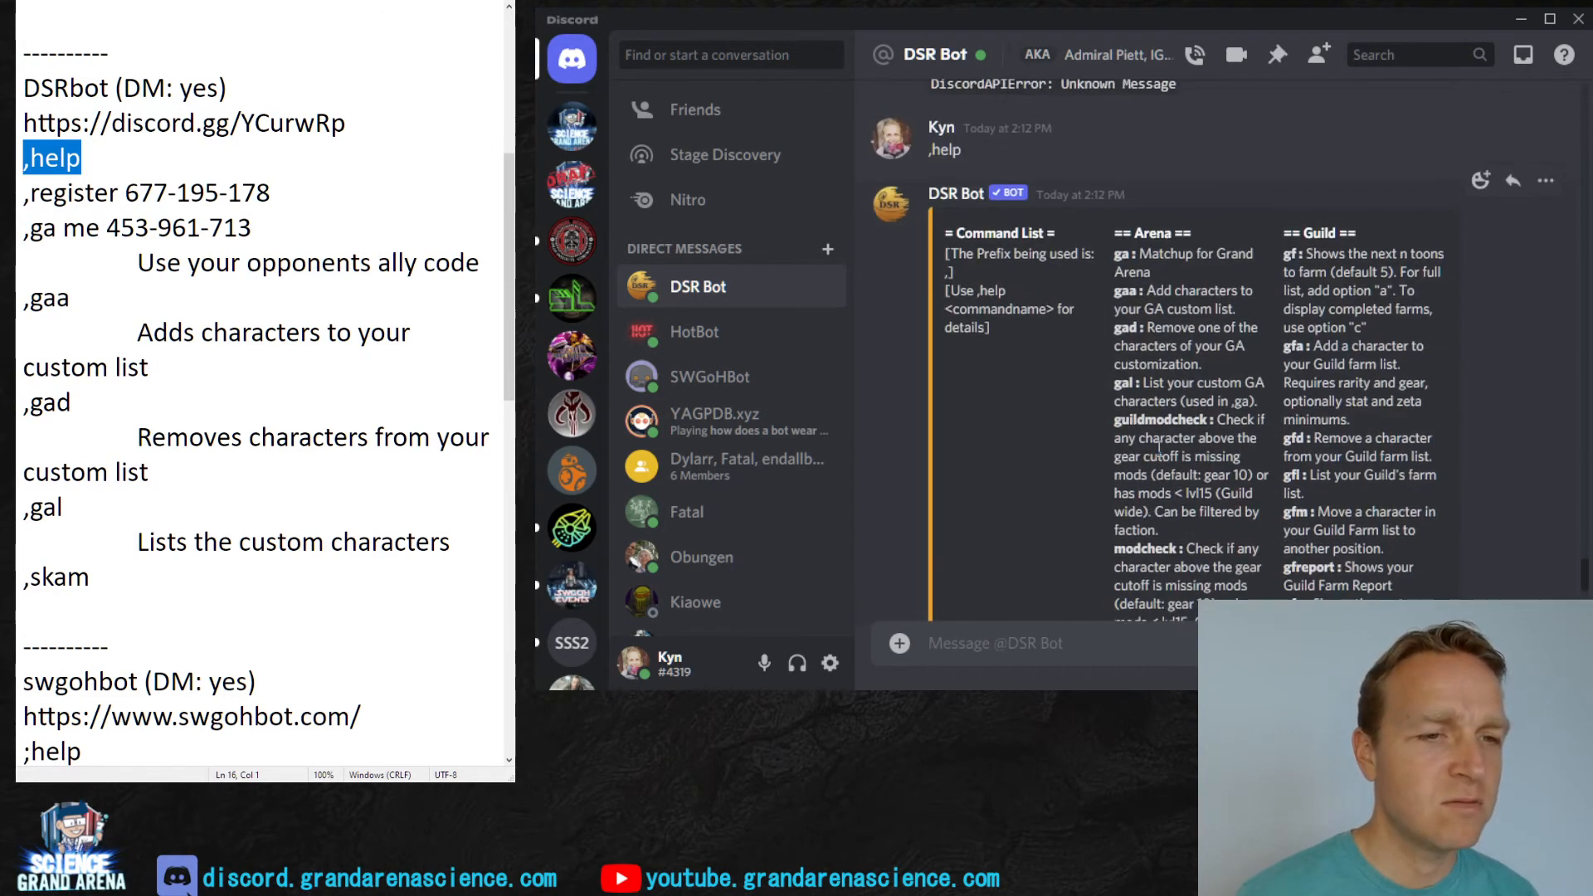
scroll(1158, 450, "down", 3)
scroll(1169, 426, "down", 3)
scroll(1169, 425, "down", 3)
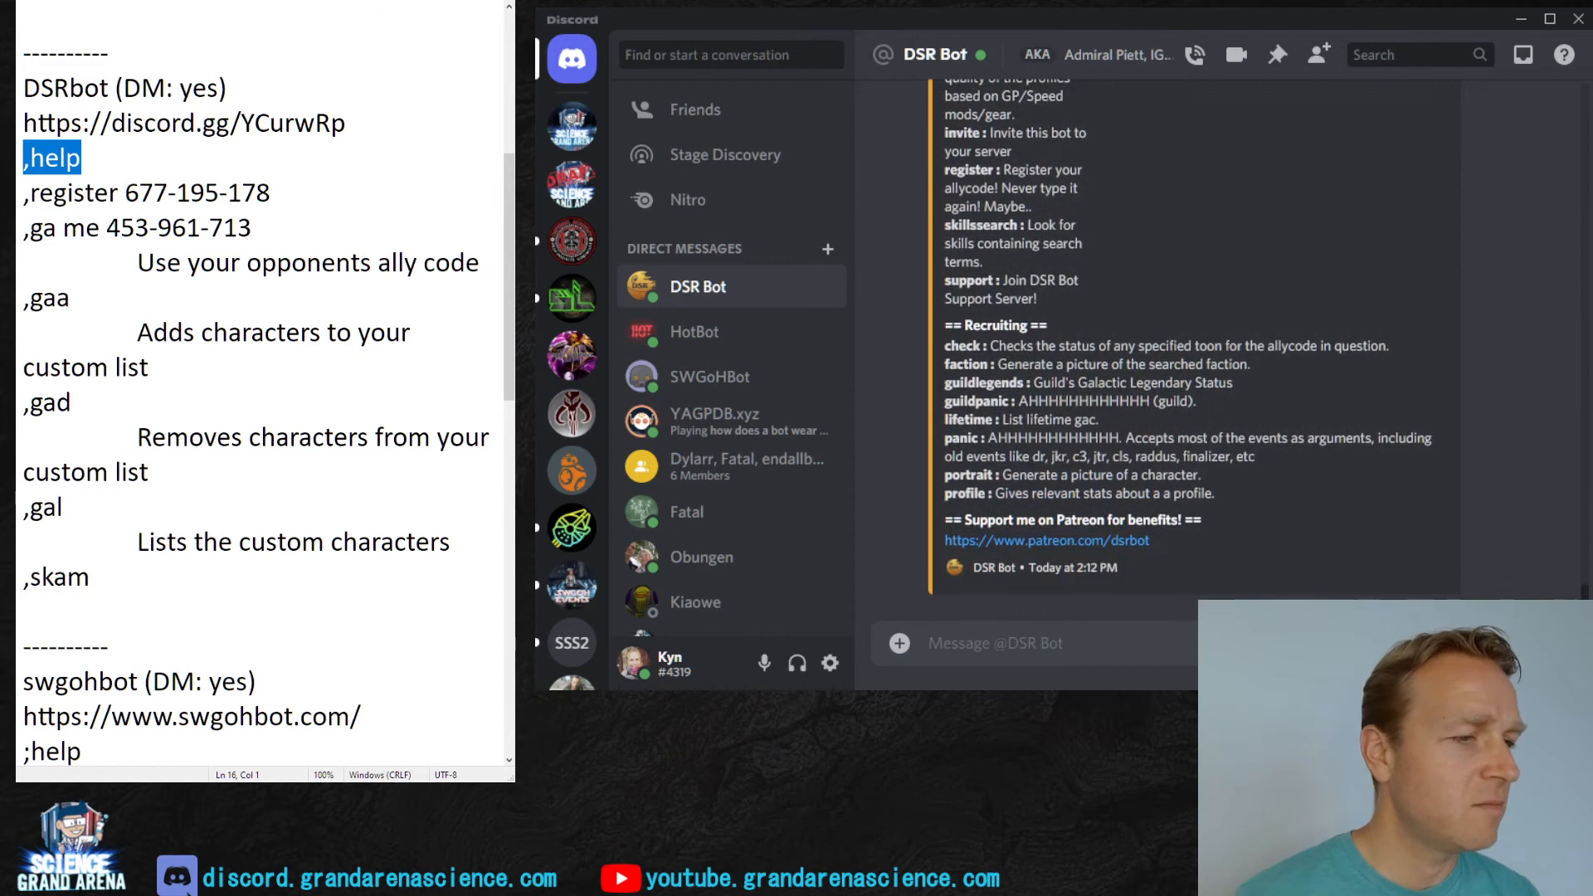
key("Down")
key("End")
key("ctrl+shift+Left")
key("ctrl+shift+Left")
key("ctrl+shift+Left")
key("ctrl+shift+Left")
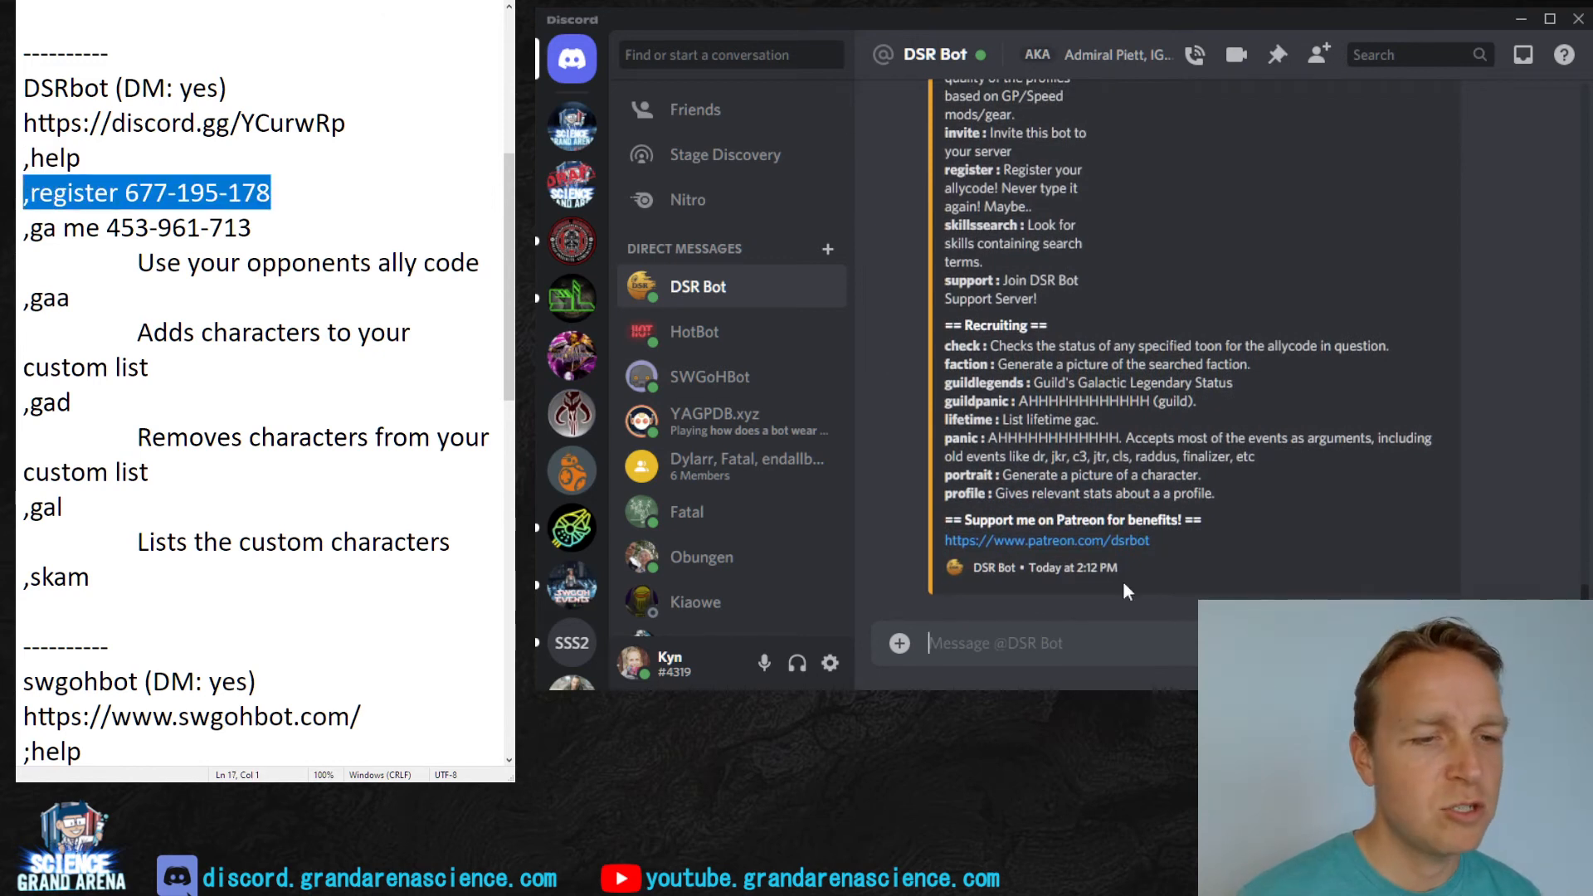
key("ctrl+v")
key("Return")
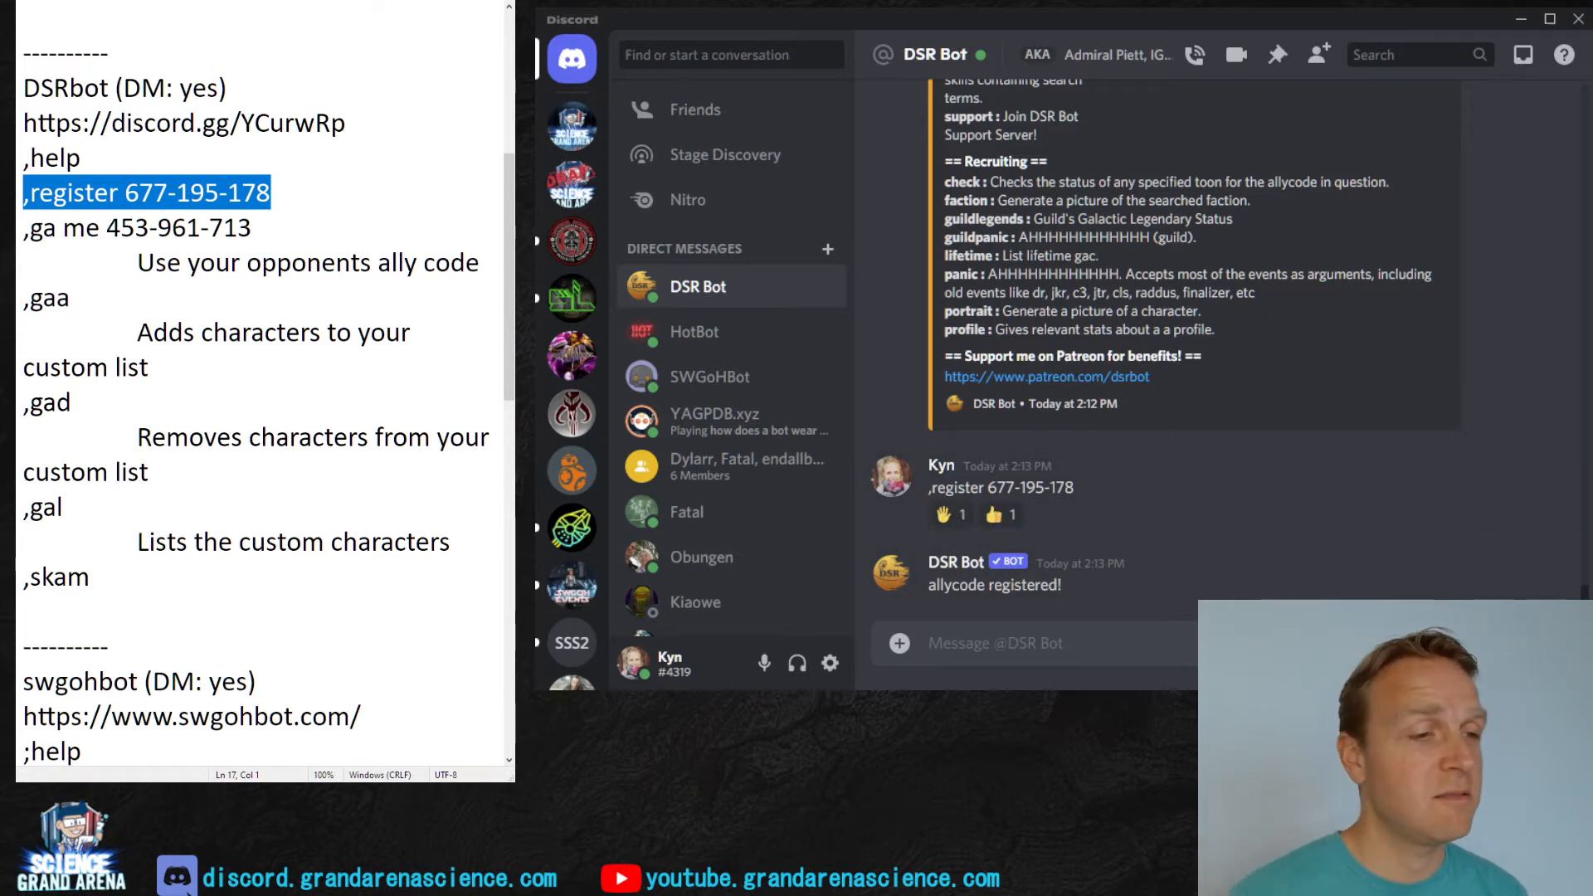
left_click_drag(251, 229, 23, 227)
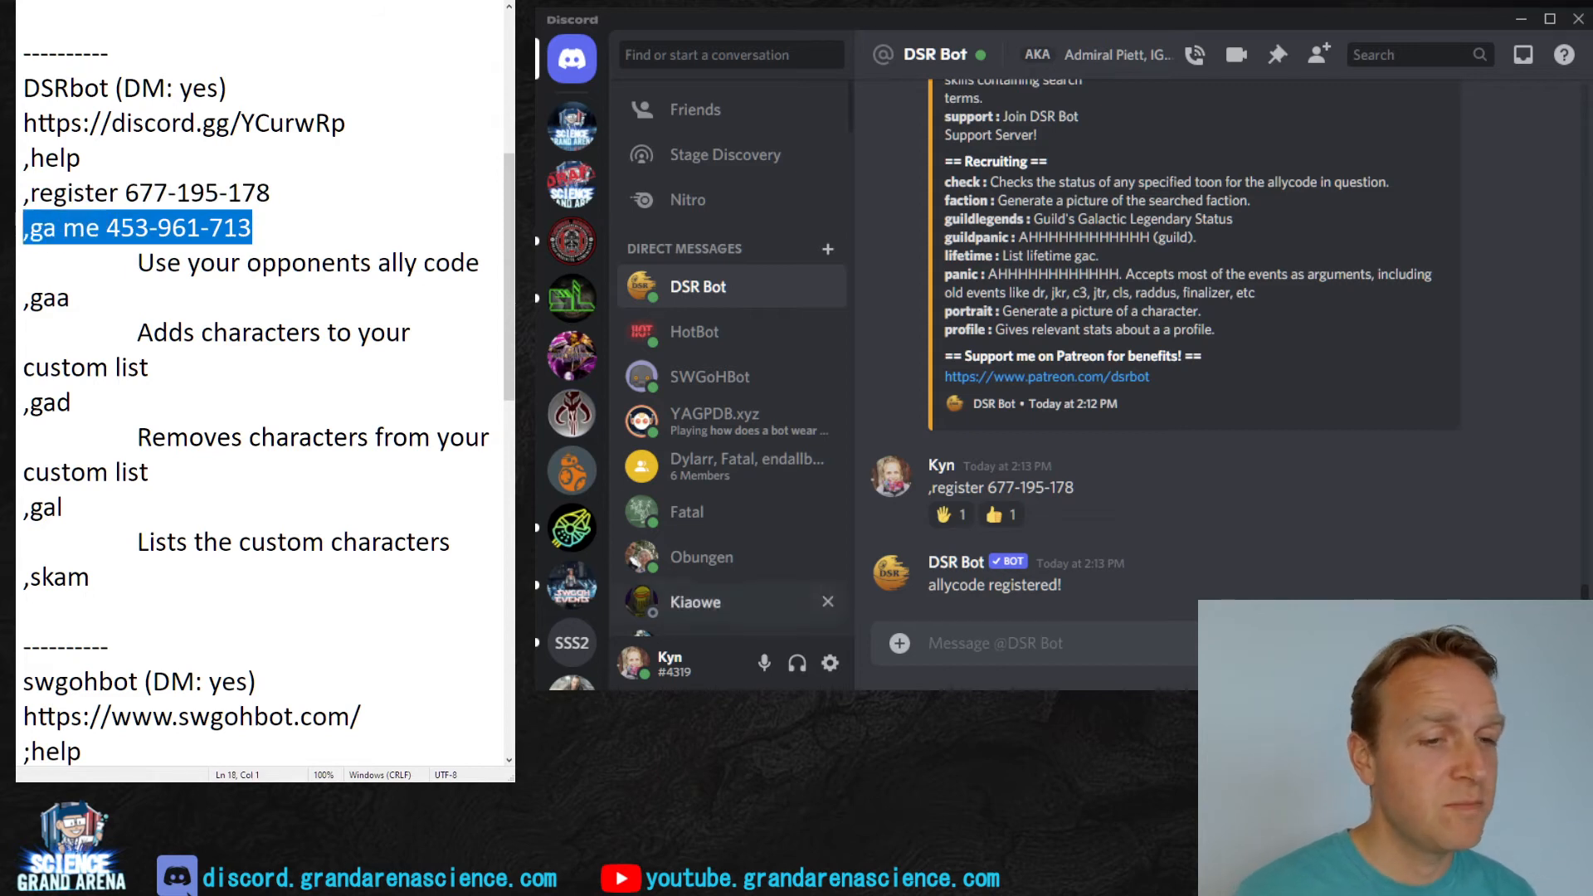
left_click(1104, 543)
key("ctrl+v")
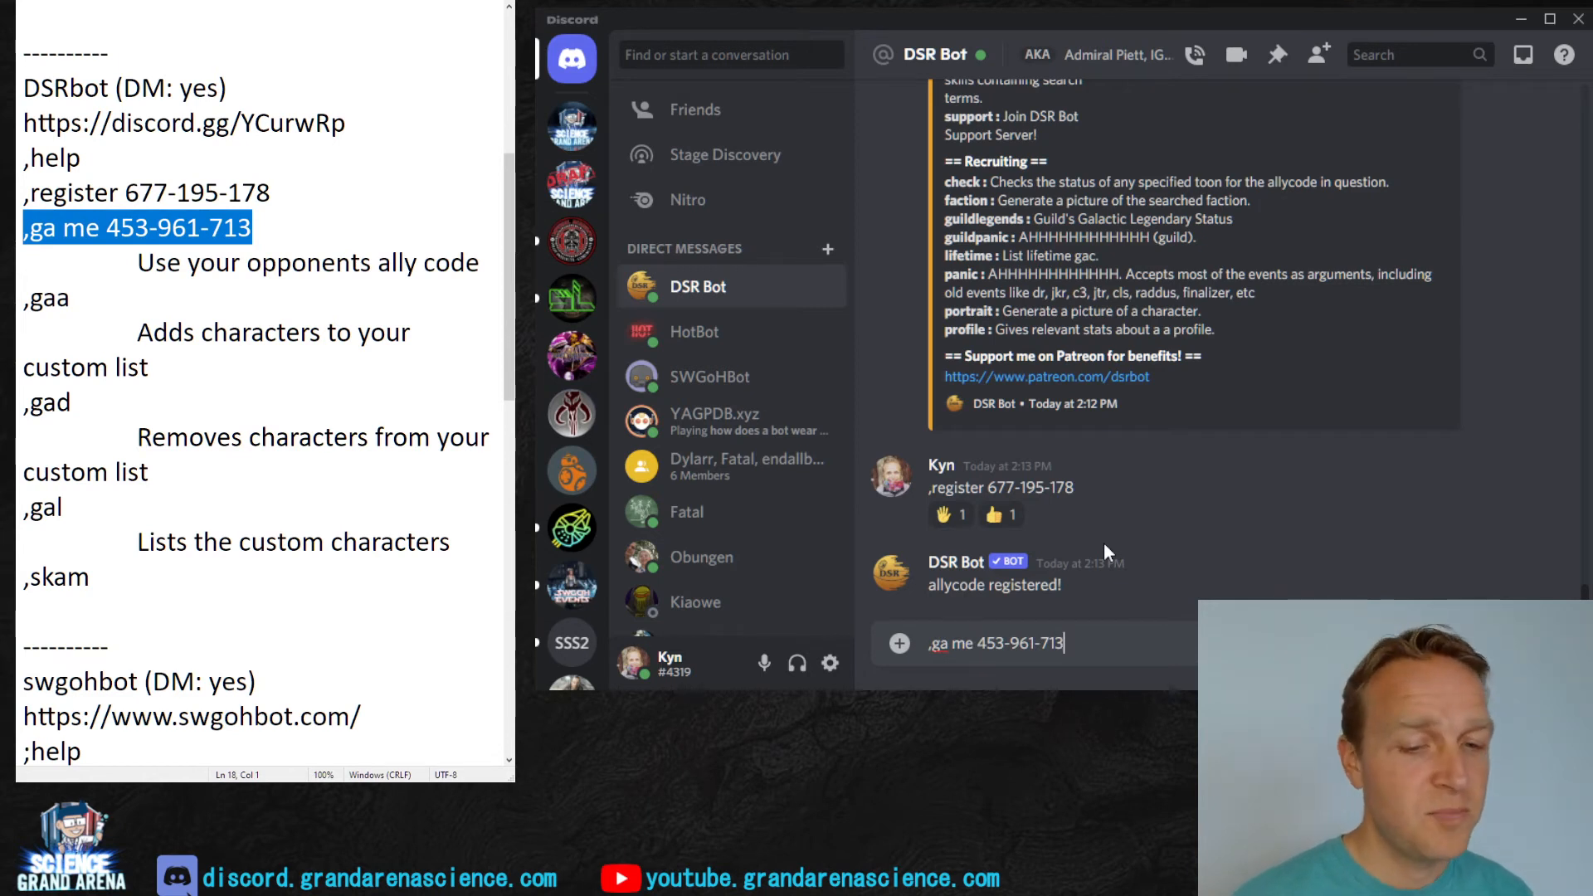
key("Return")
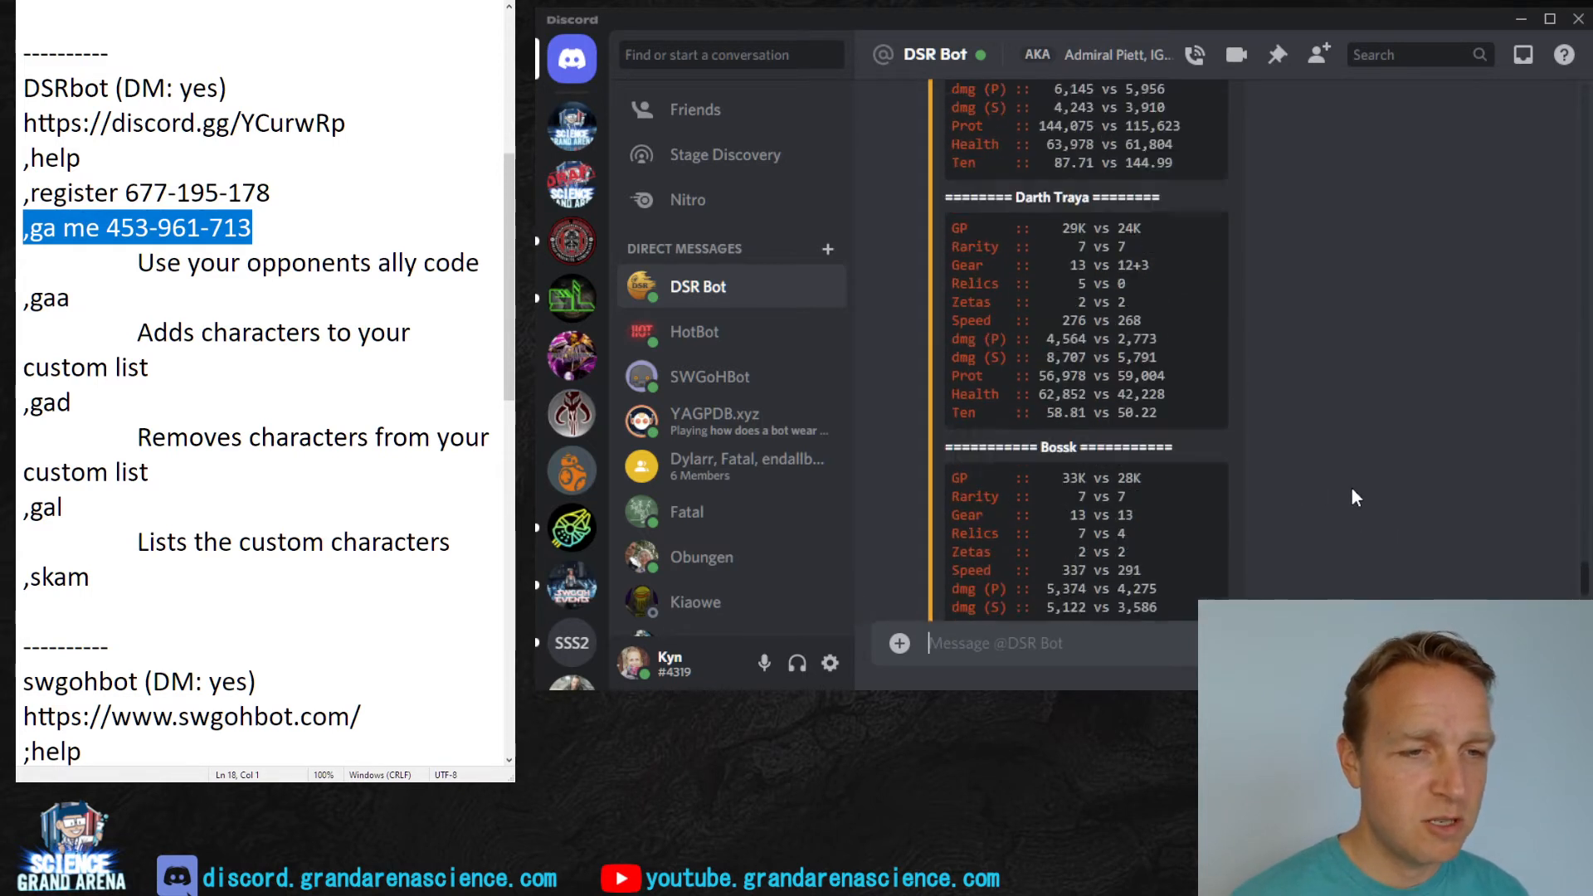
scroll(1351, 489, "up", 3)
scroll(1352, 489, "up", 3)
scroll(1352, 486, "up", 3)
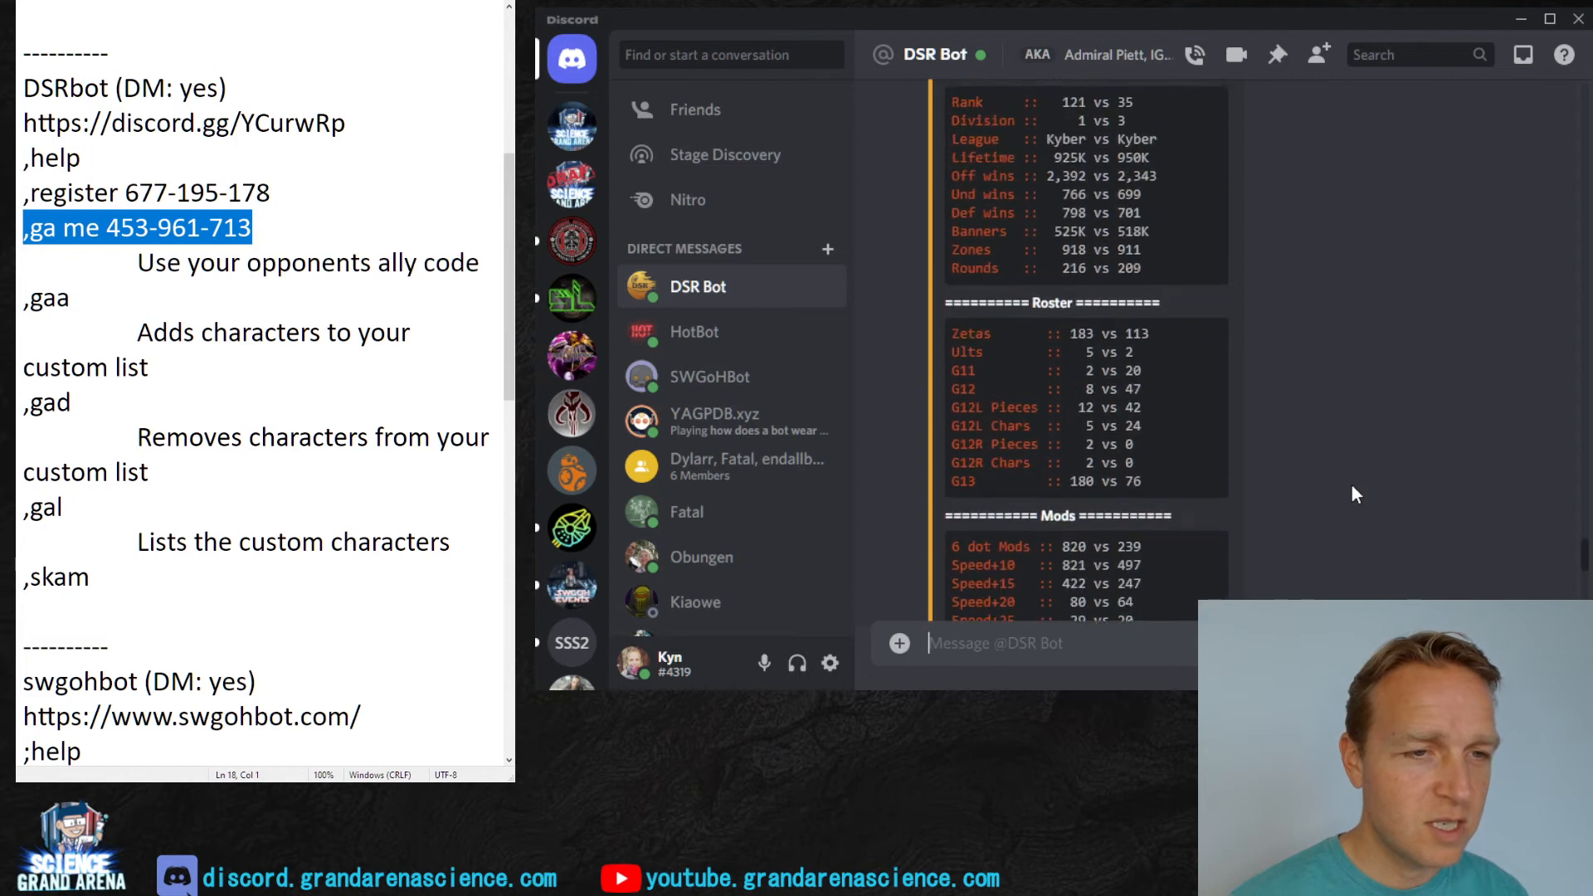
scroll(1353, 494, "up", 3)
scroll(1354, 494, "up", 3)
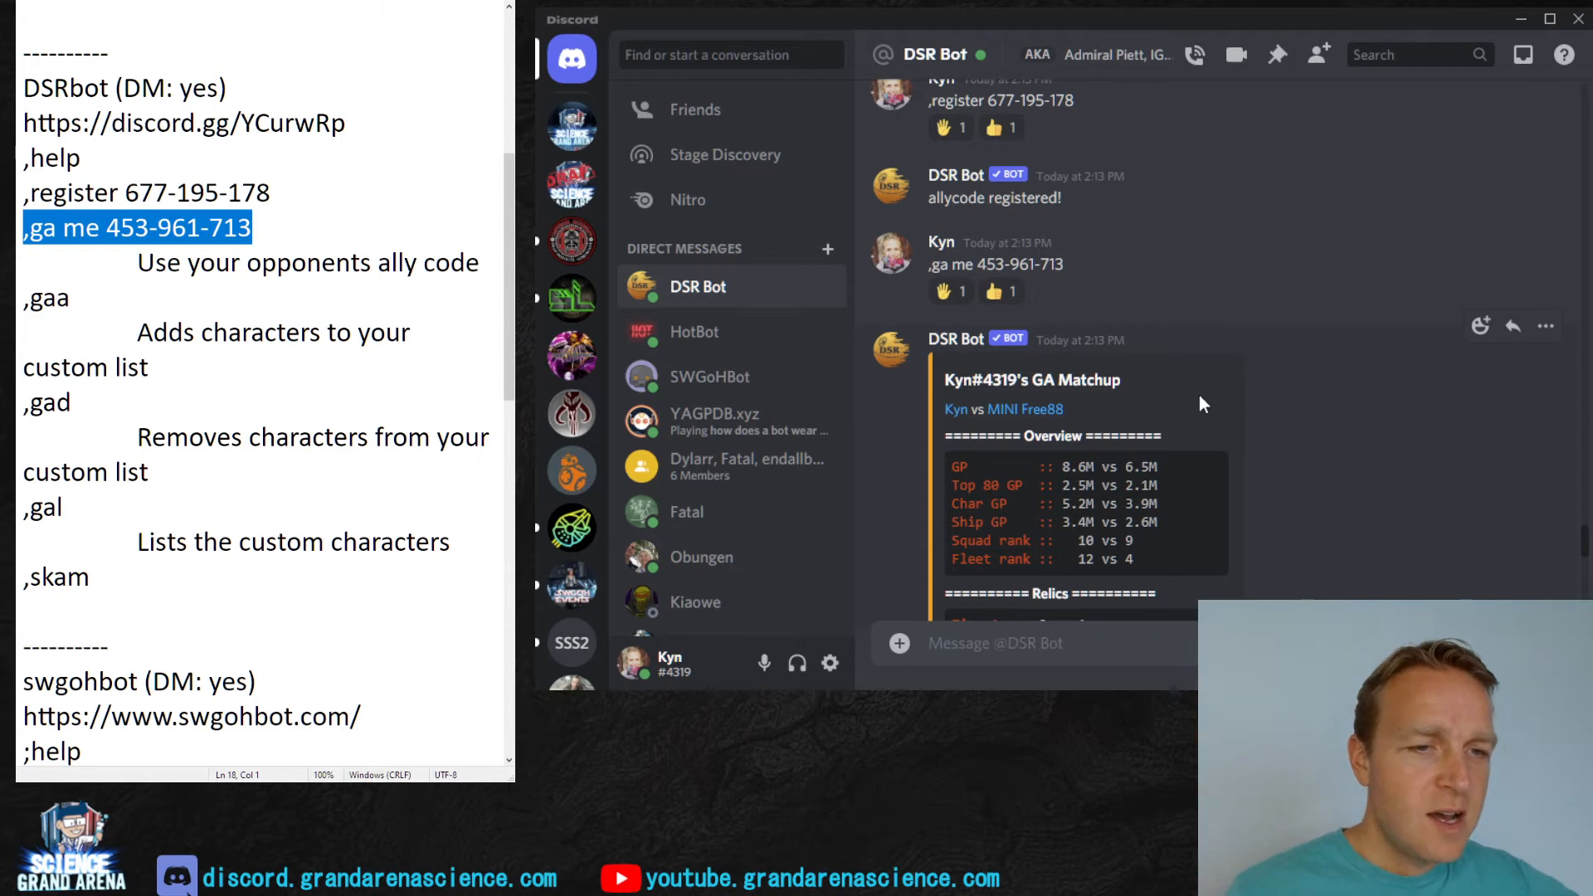
scroll(1189, 361, "down", 4)
scroll(1182, 343, "up", 2)
scroll(1144, 367, "up", 1)
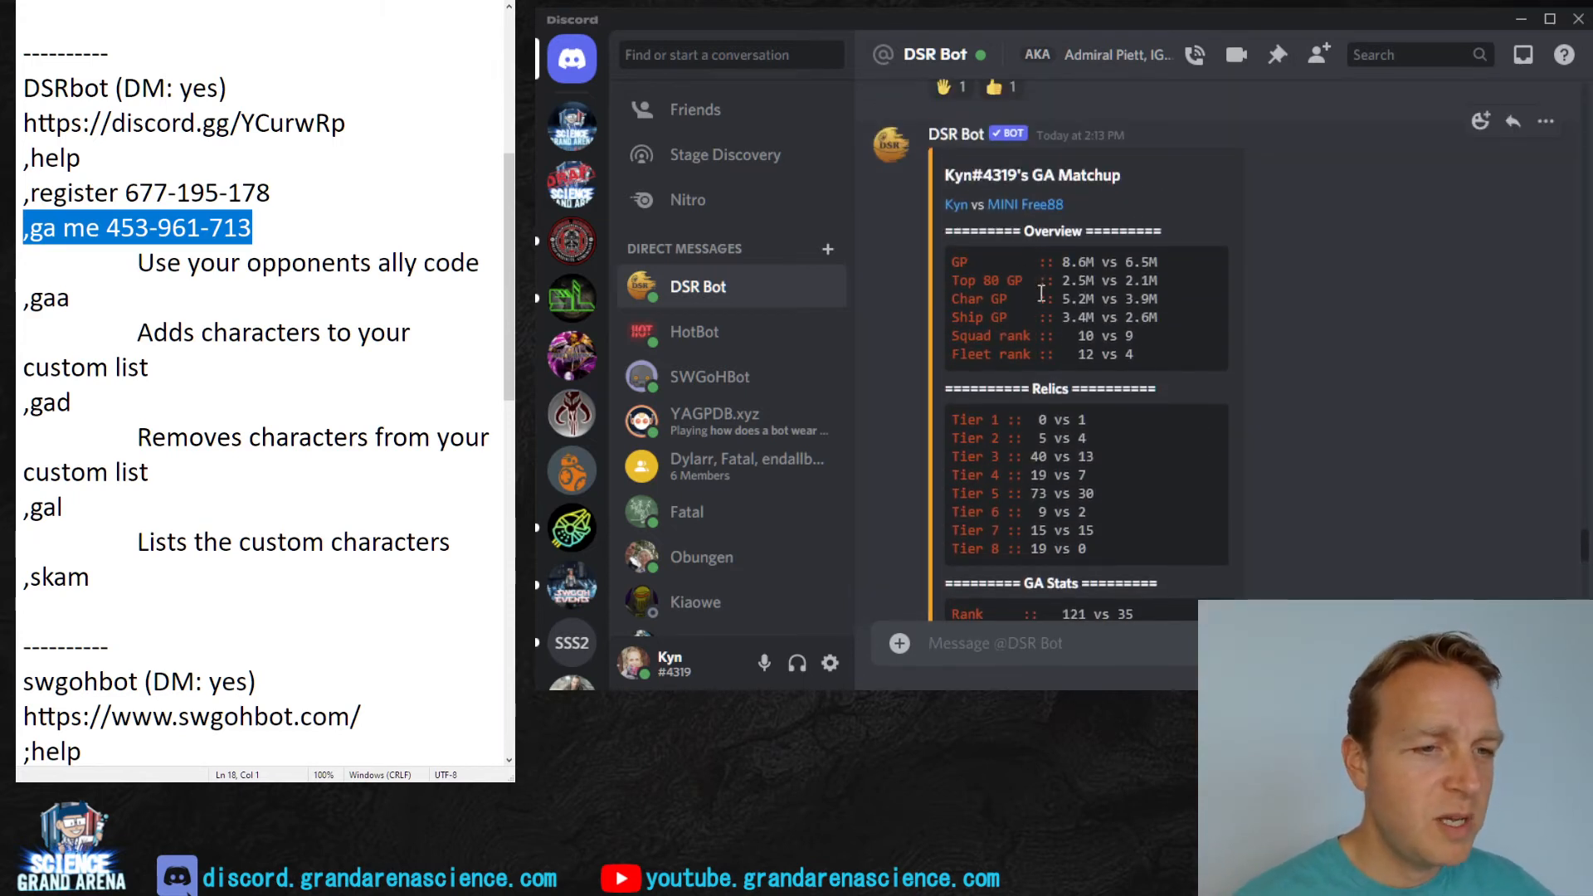
scroll(1178, 397, "down", 2)
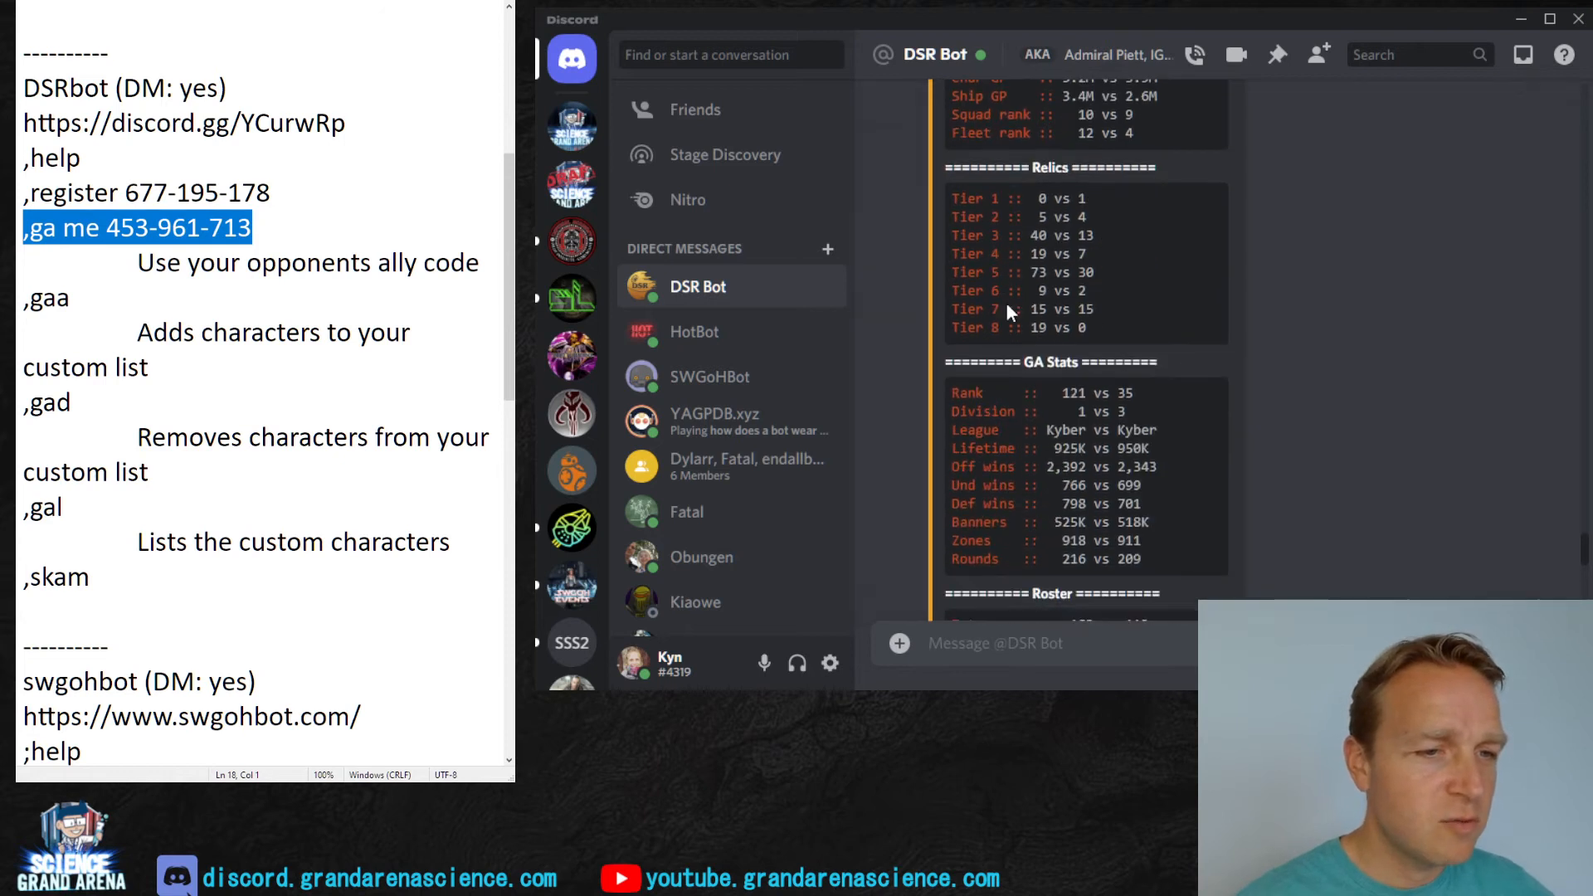
scroll(1006, 309, "down", 2)
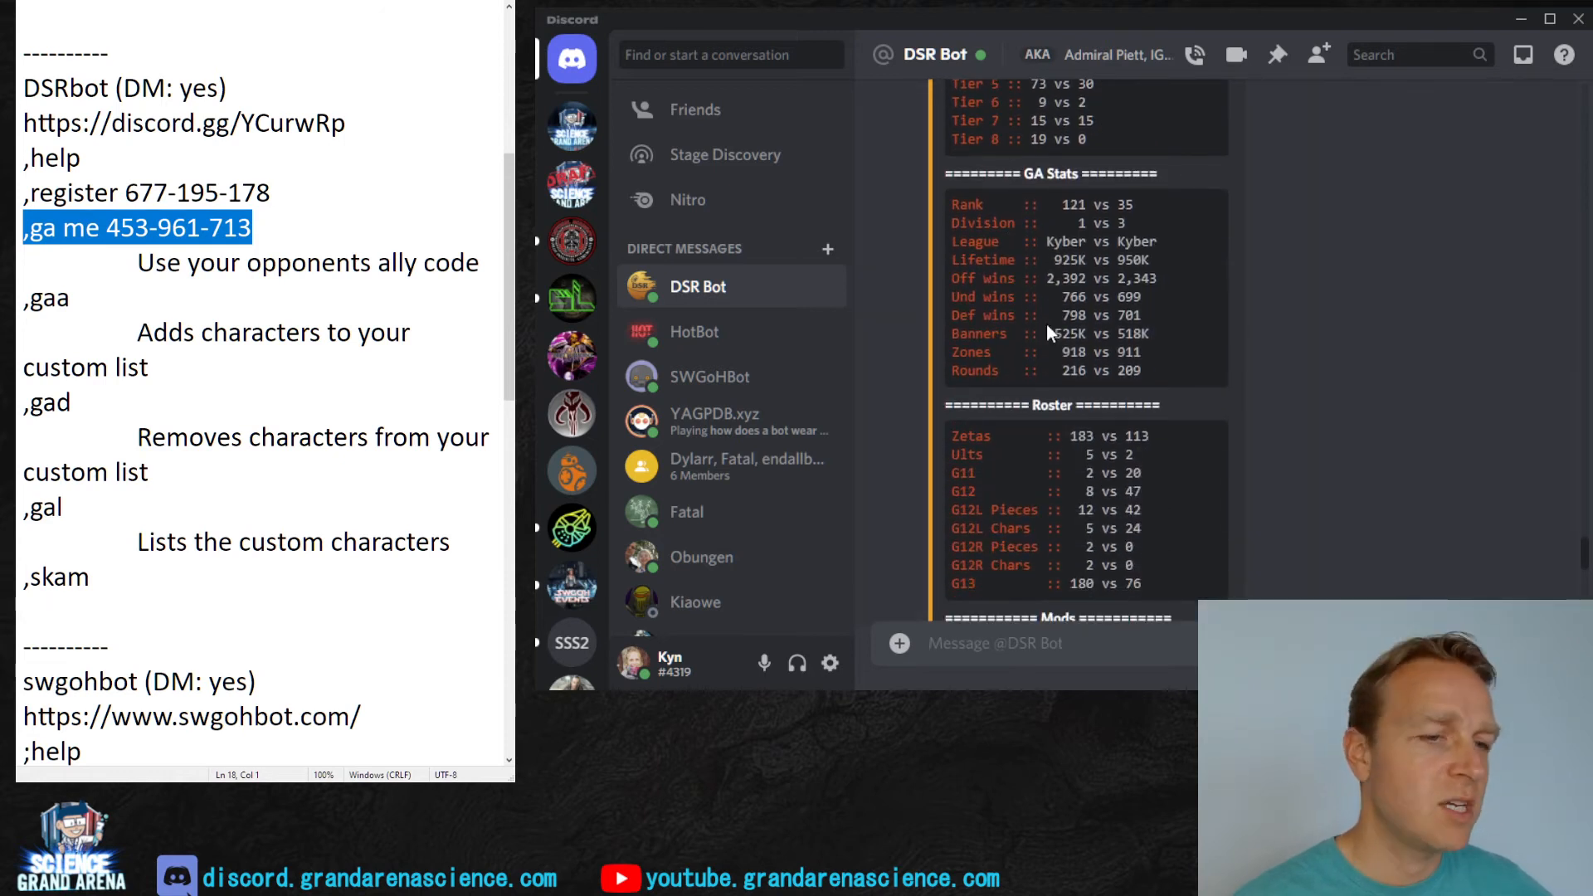
scroll(1109, 306, "down", 3)
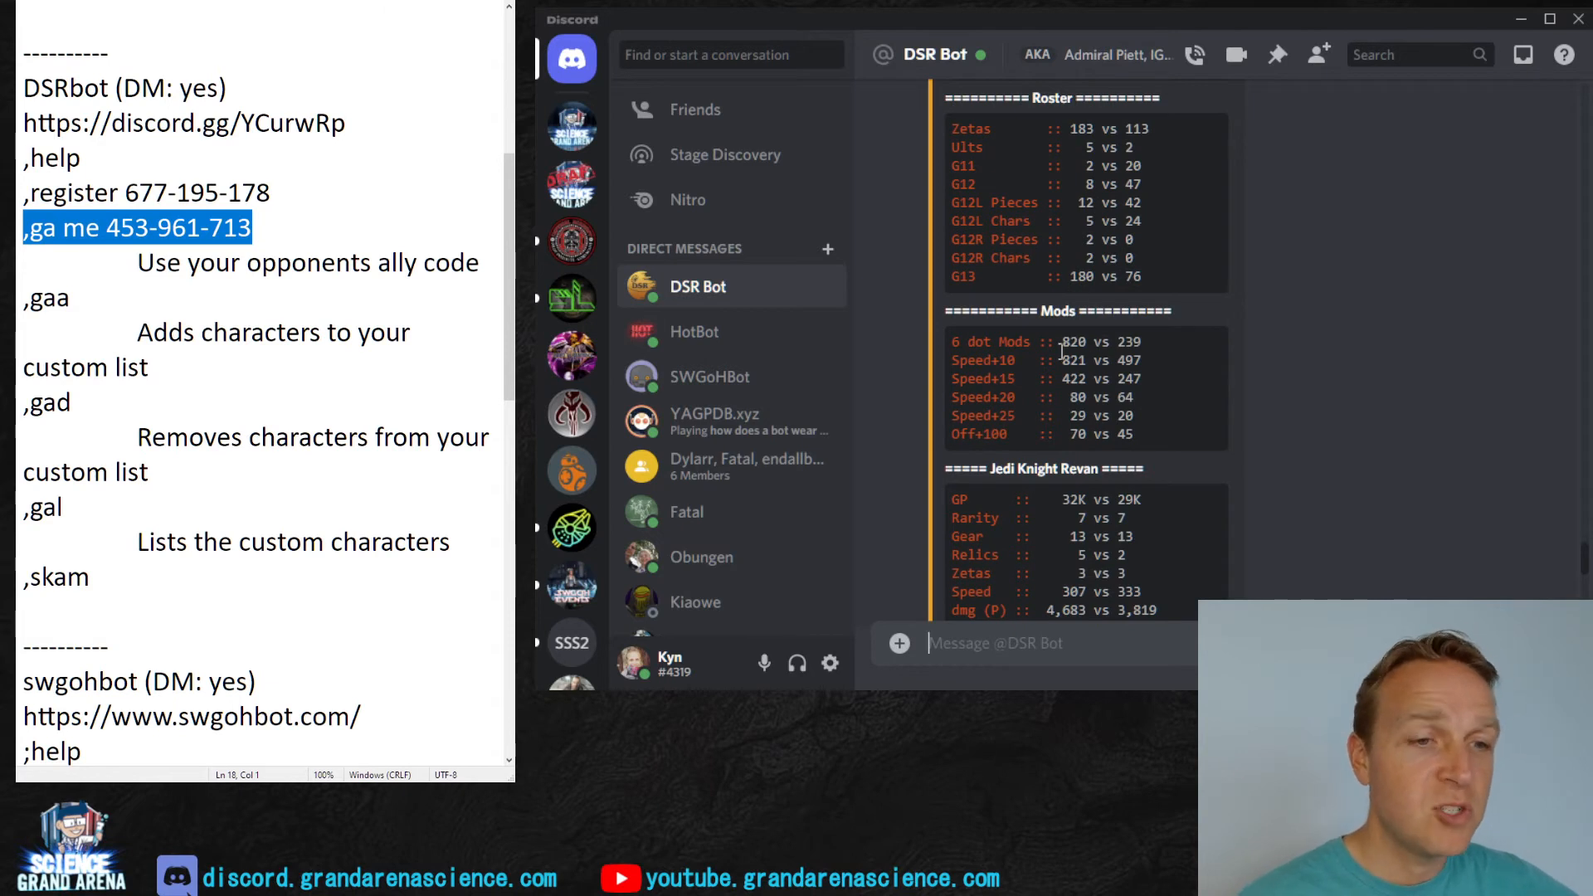
scroll(1062, 352, "down", 2)
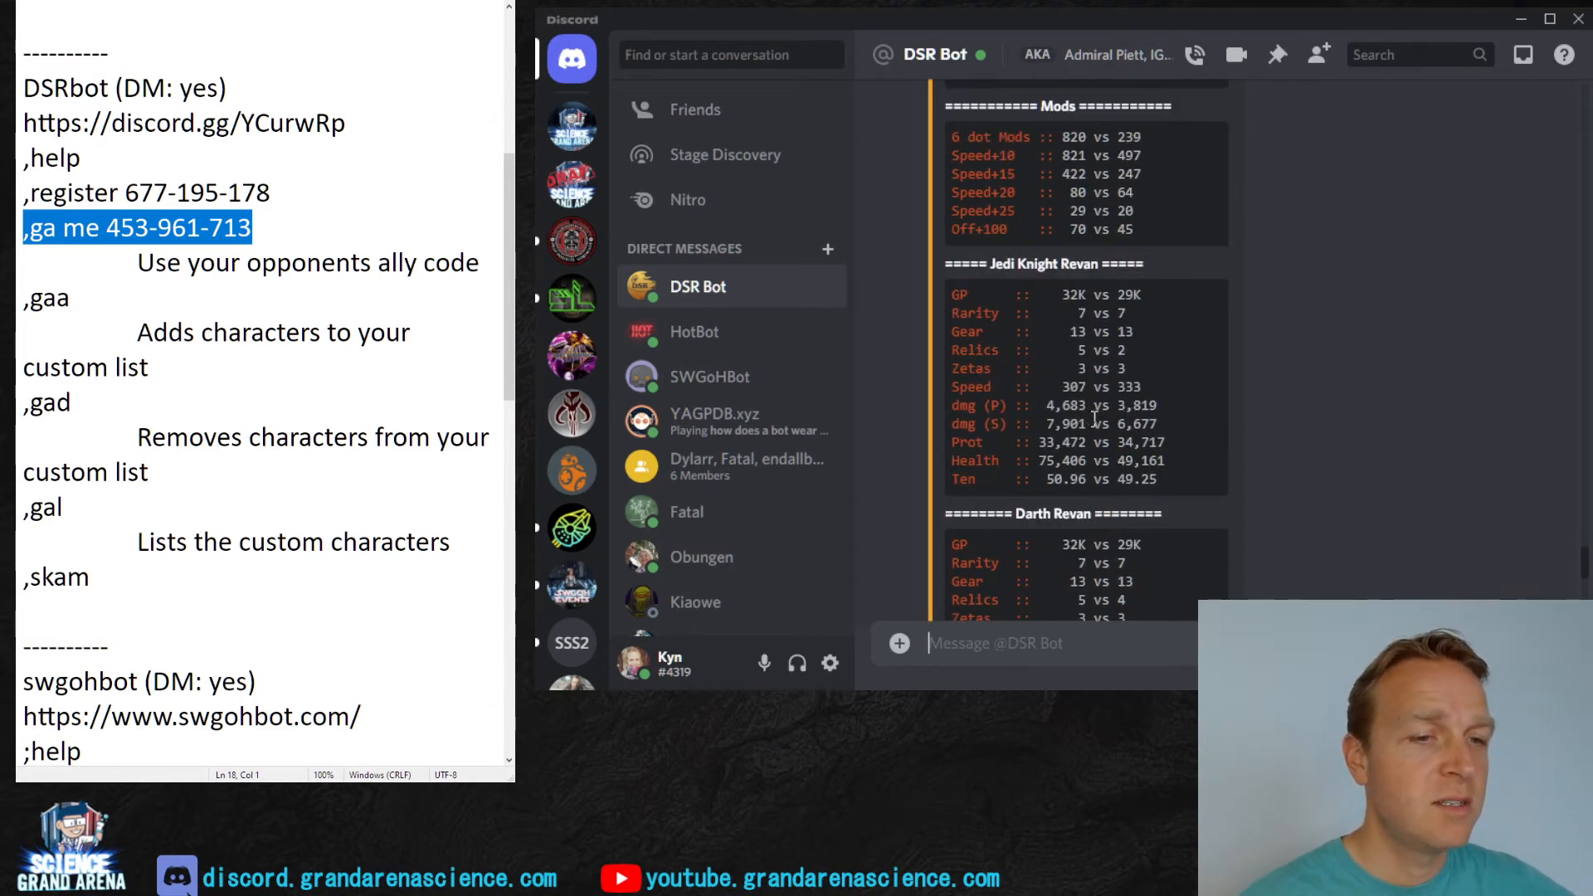
scroll(1094, 420, "down", 3)
scroll(1091, 402, "down", 3)
scroll(1090, 349, "down", 3)
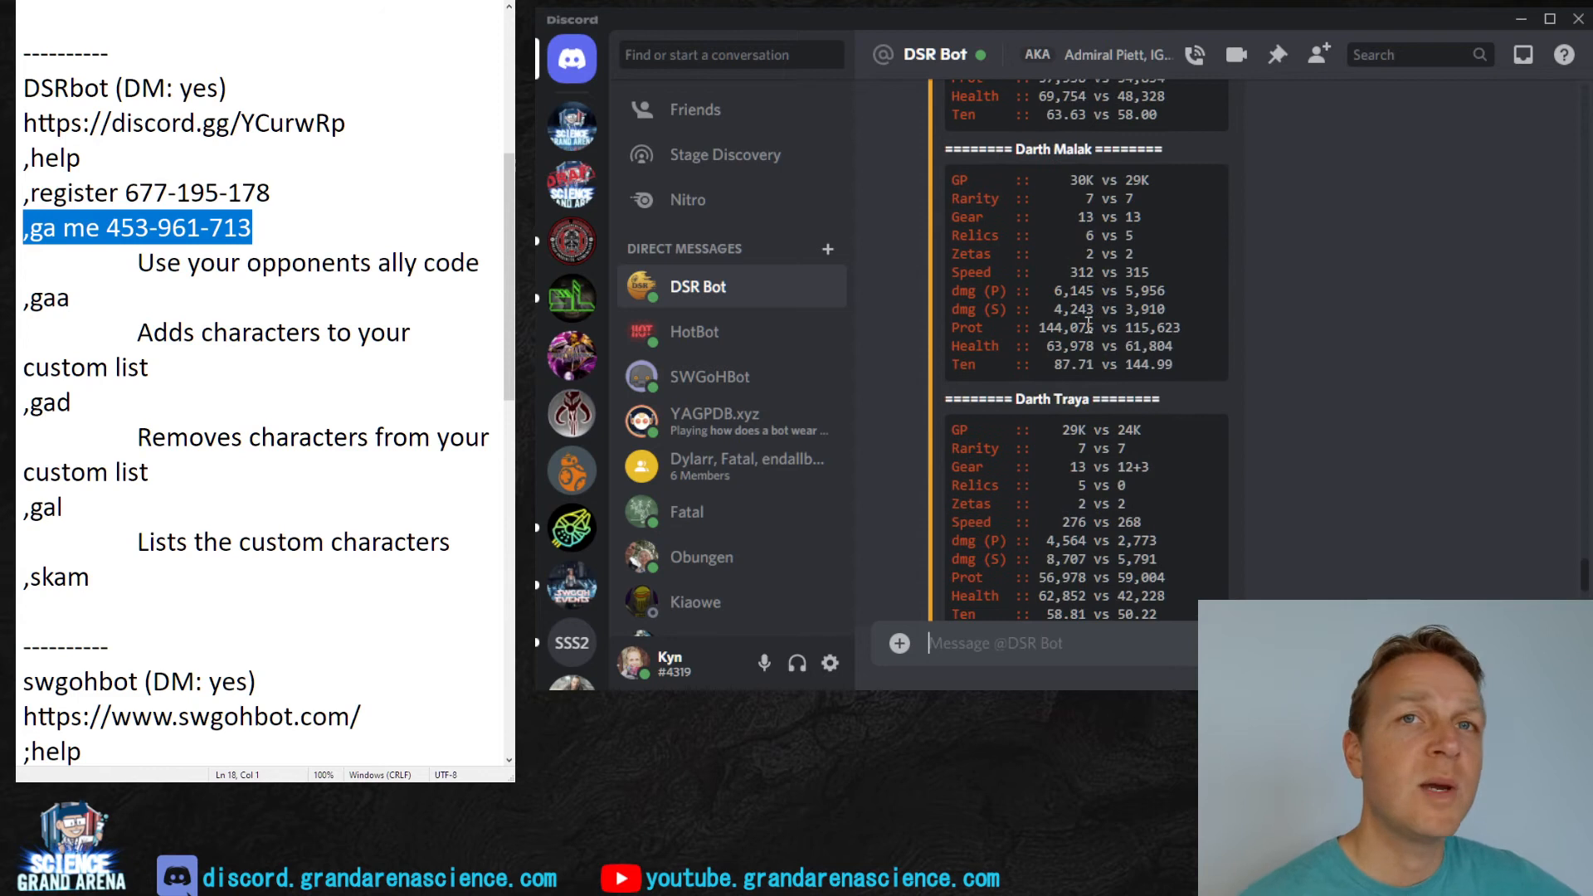
scroll(1100, 326, "down", 3)
scroll(1096, 343, "down", 3)
scroll(1096, 342, "down", 3)
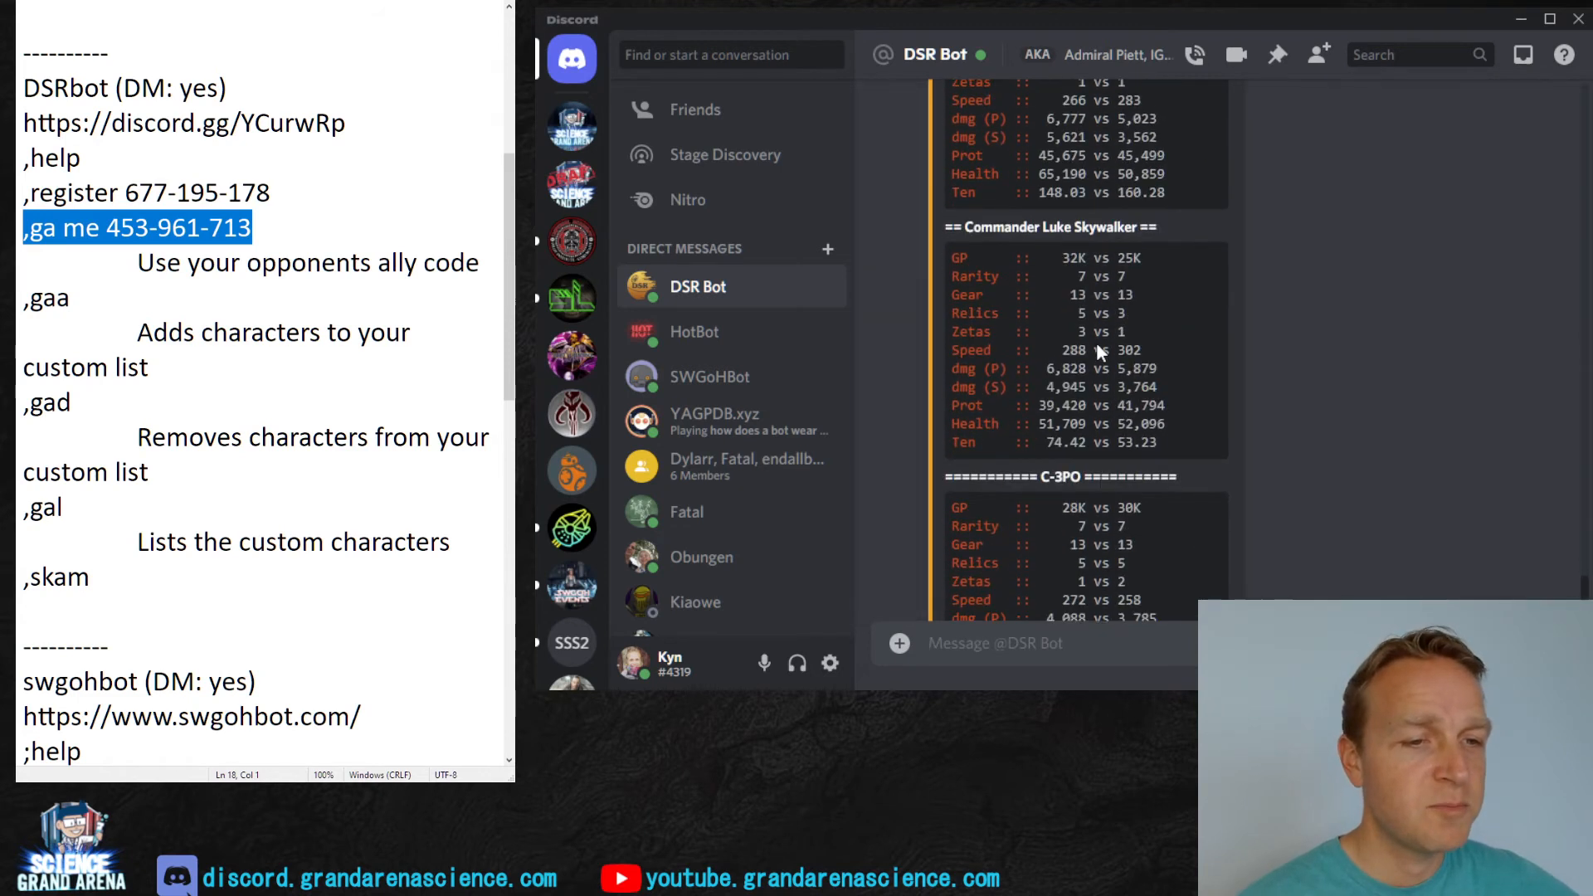
scroll(1096, 342, "down", 3)
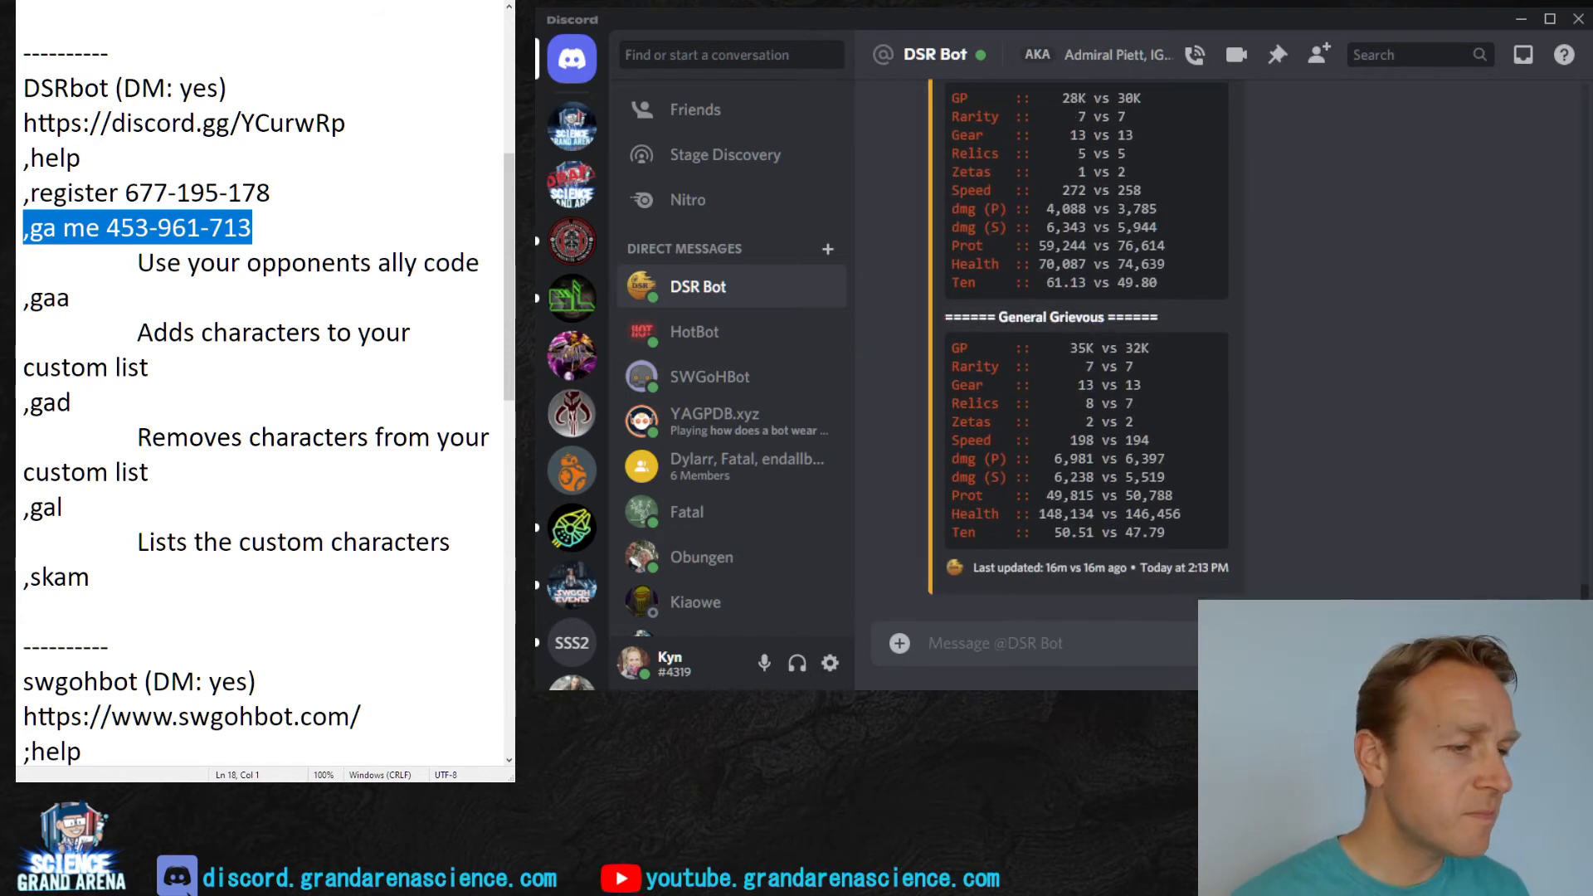
key("Down")
key("Down")
key("End")
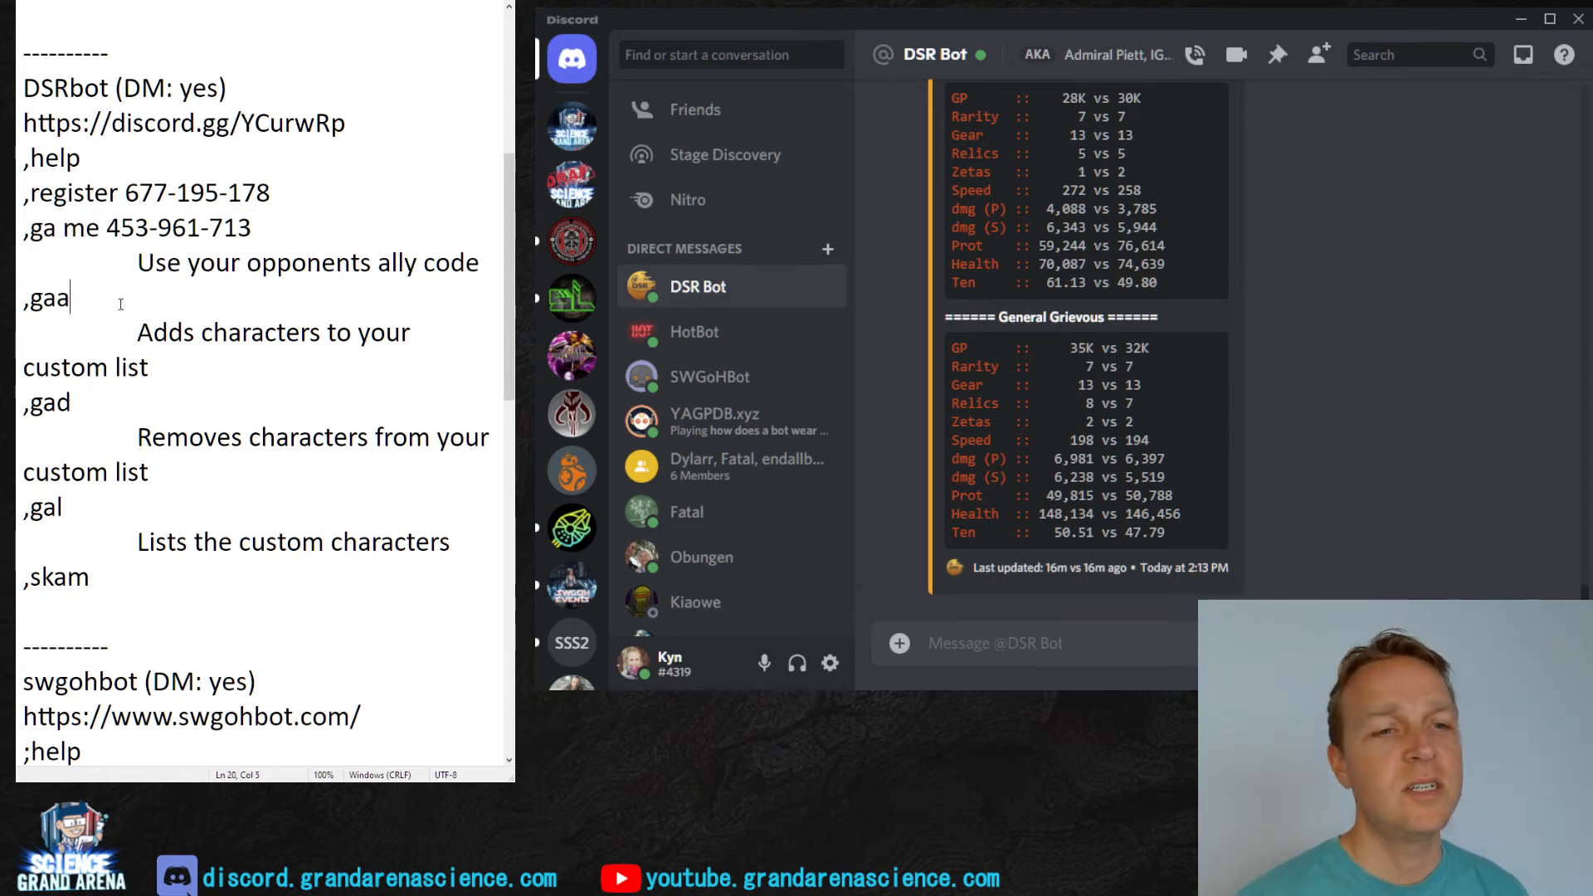
scroll(1087, 349, "up", 2)
scroll(1087, 348, "up", 1)
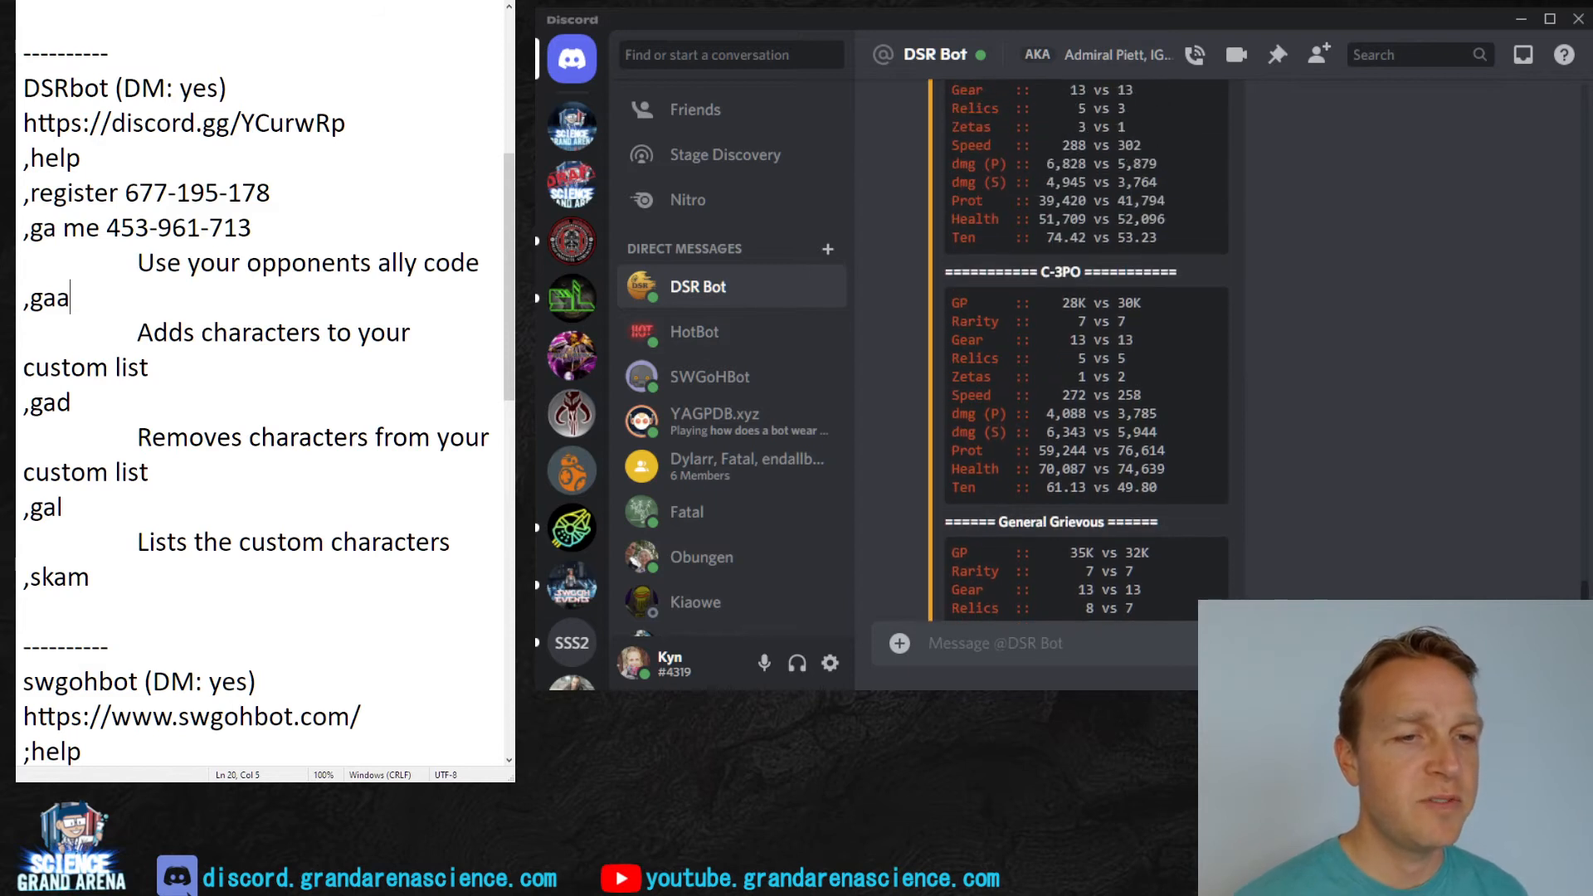
scroll(1086, 349, "up", 3)
scroll(1087, 348, "up", 1)
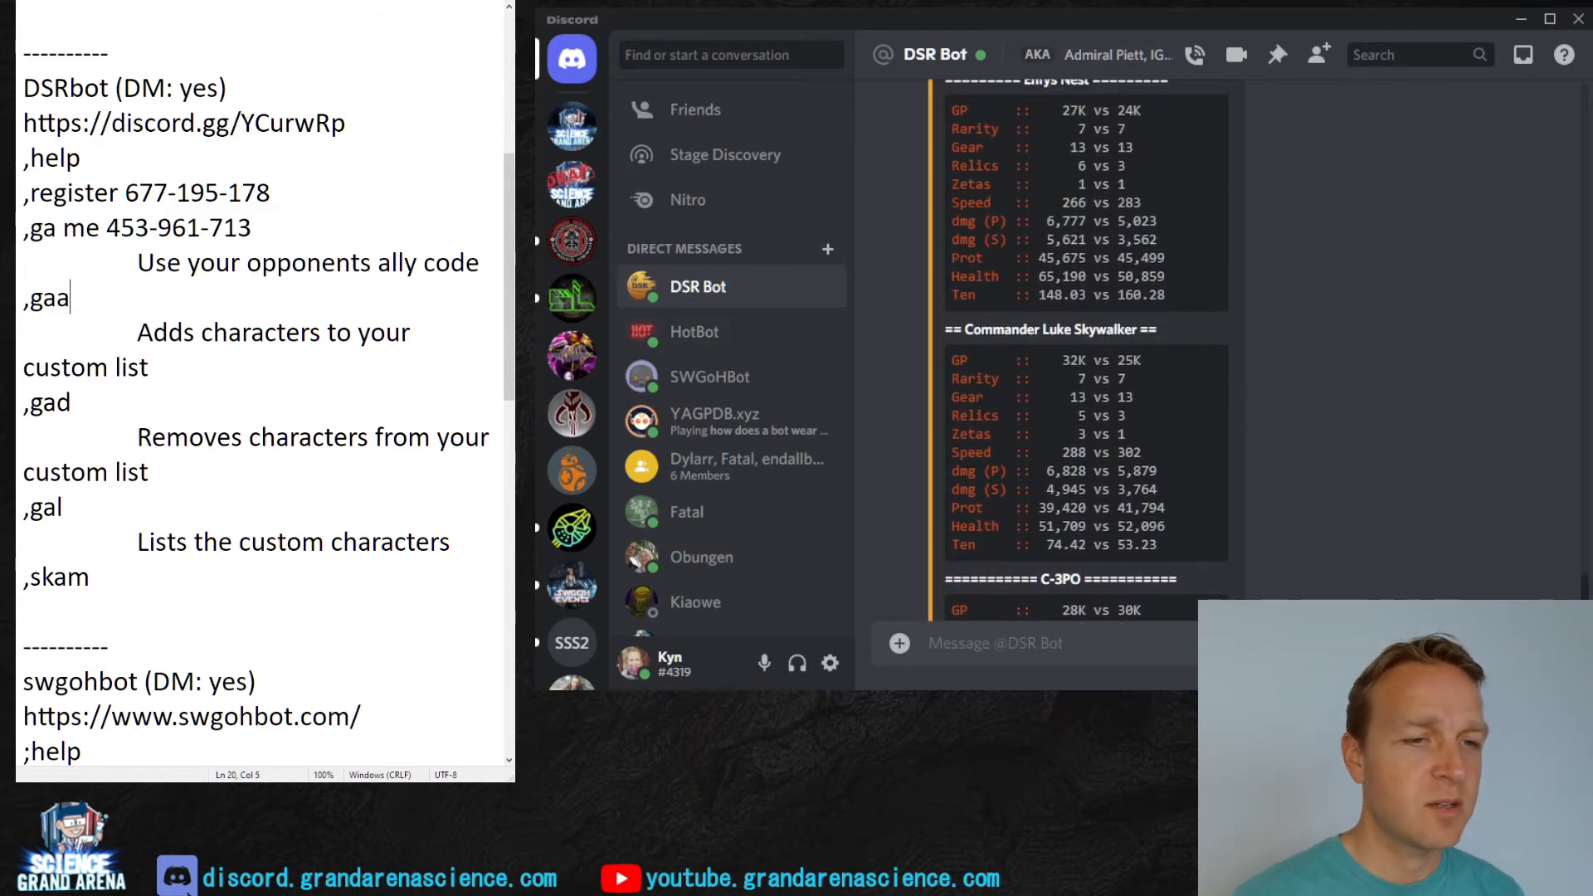
scroll(1086, 349, "down", 5)
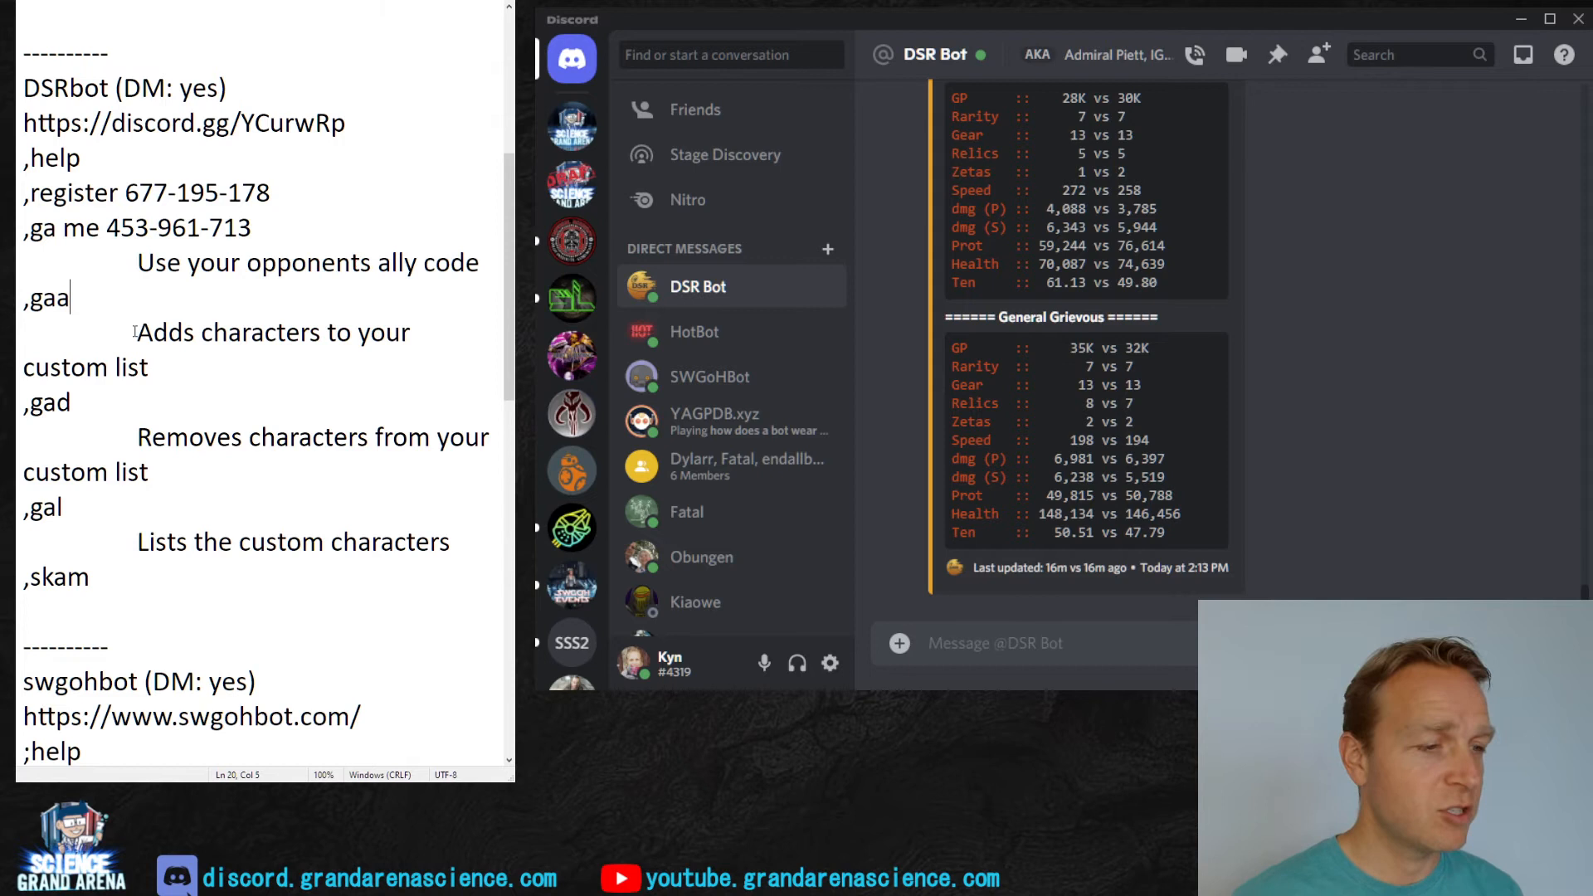
left_click_drag(106, 589, 17, 578)
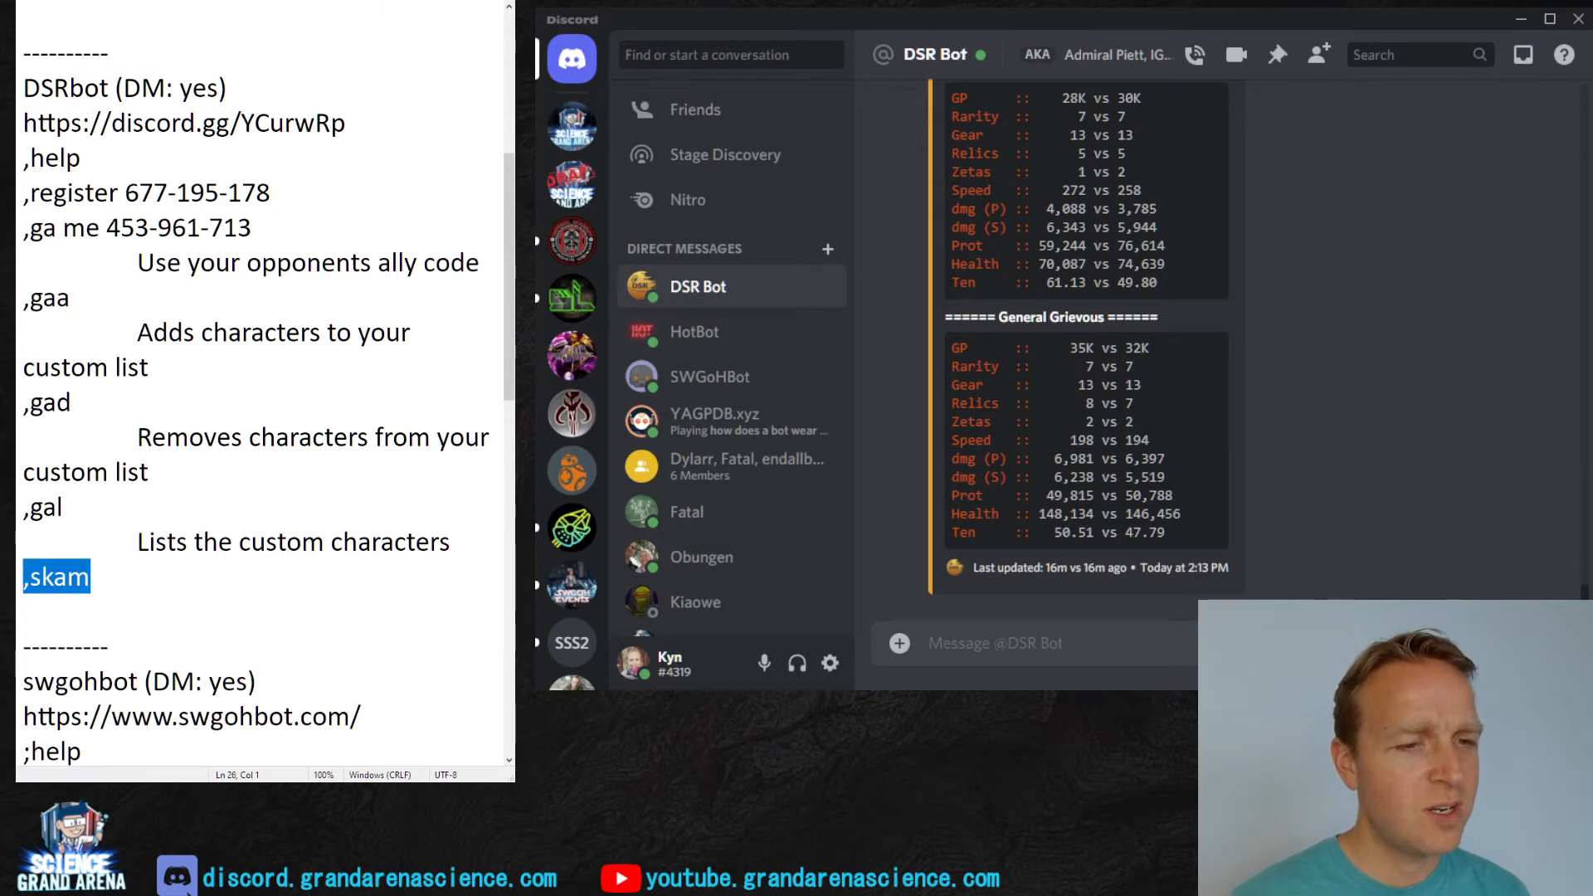
Step: Send the ,skam command to DSR Bot for its KAM farm list, then return to the notes file
left_click(1002, 647)
type(",skam")
key("Return")
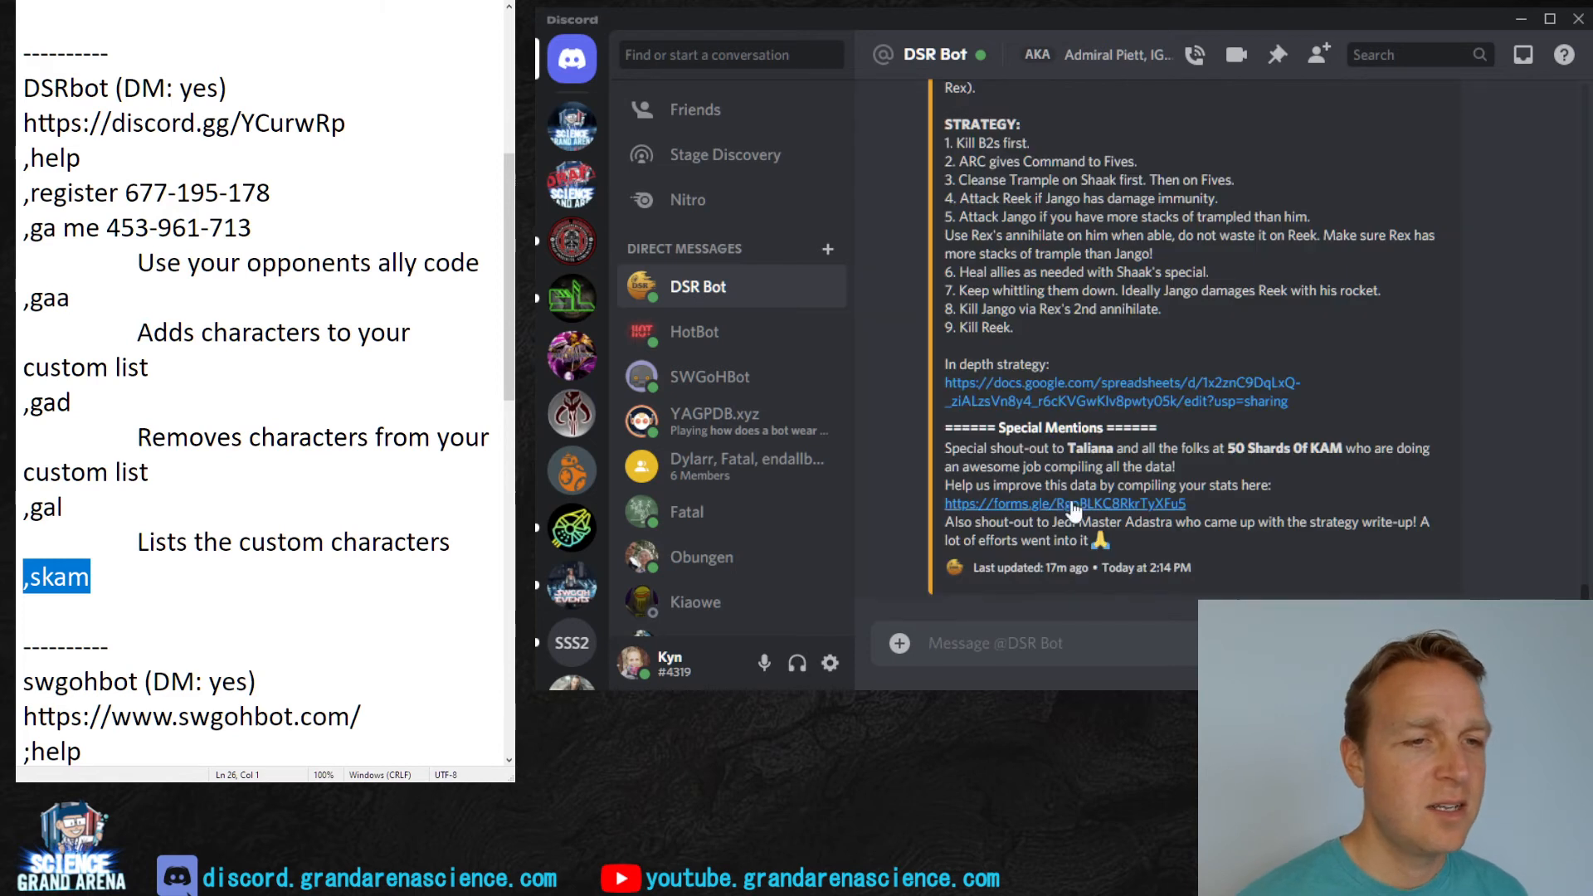
scroll(1104, 495, "up", 5)
scroll(1105, 495, "up", 5)
scroll(1104, 496, "up", 5)
scroll(1108, 467, "up", 3)
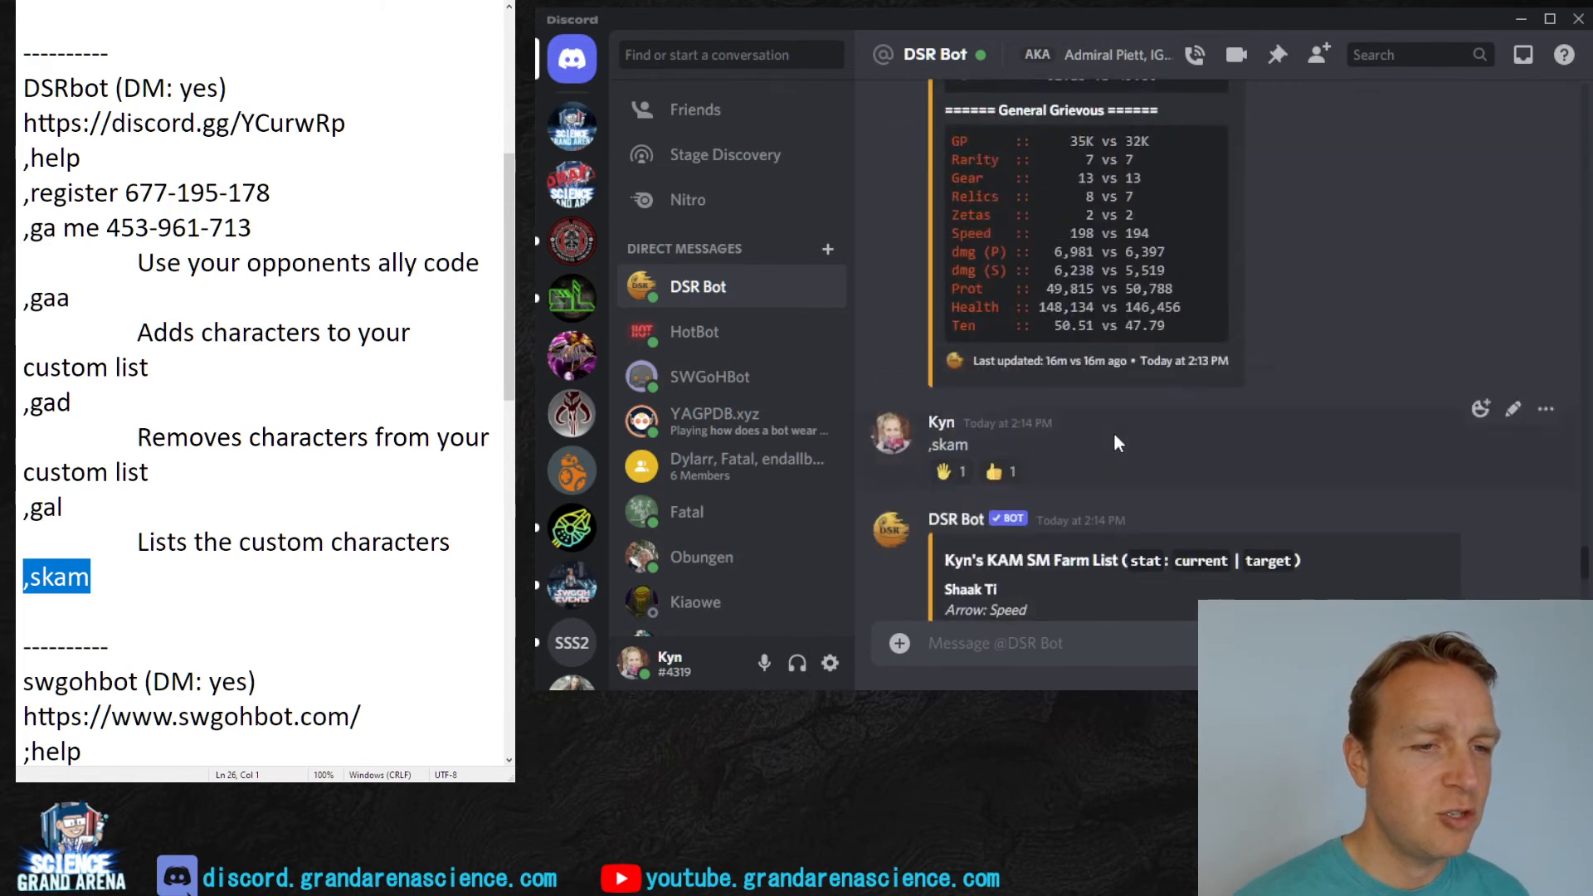
scroll(1160, 310, "down", 2)
scroll(1162, 322, "down", 2)
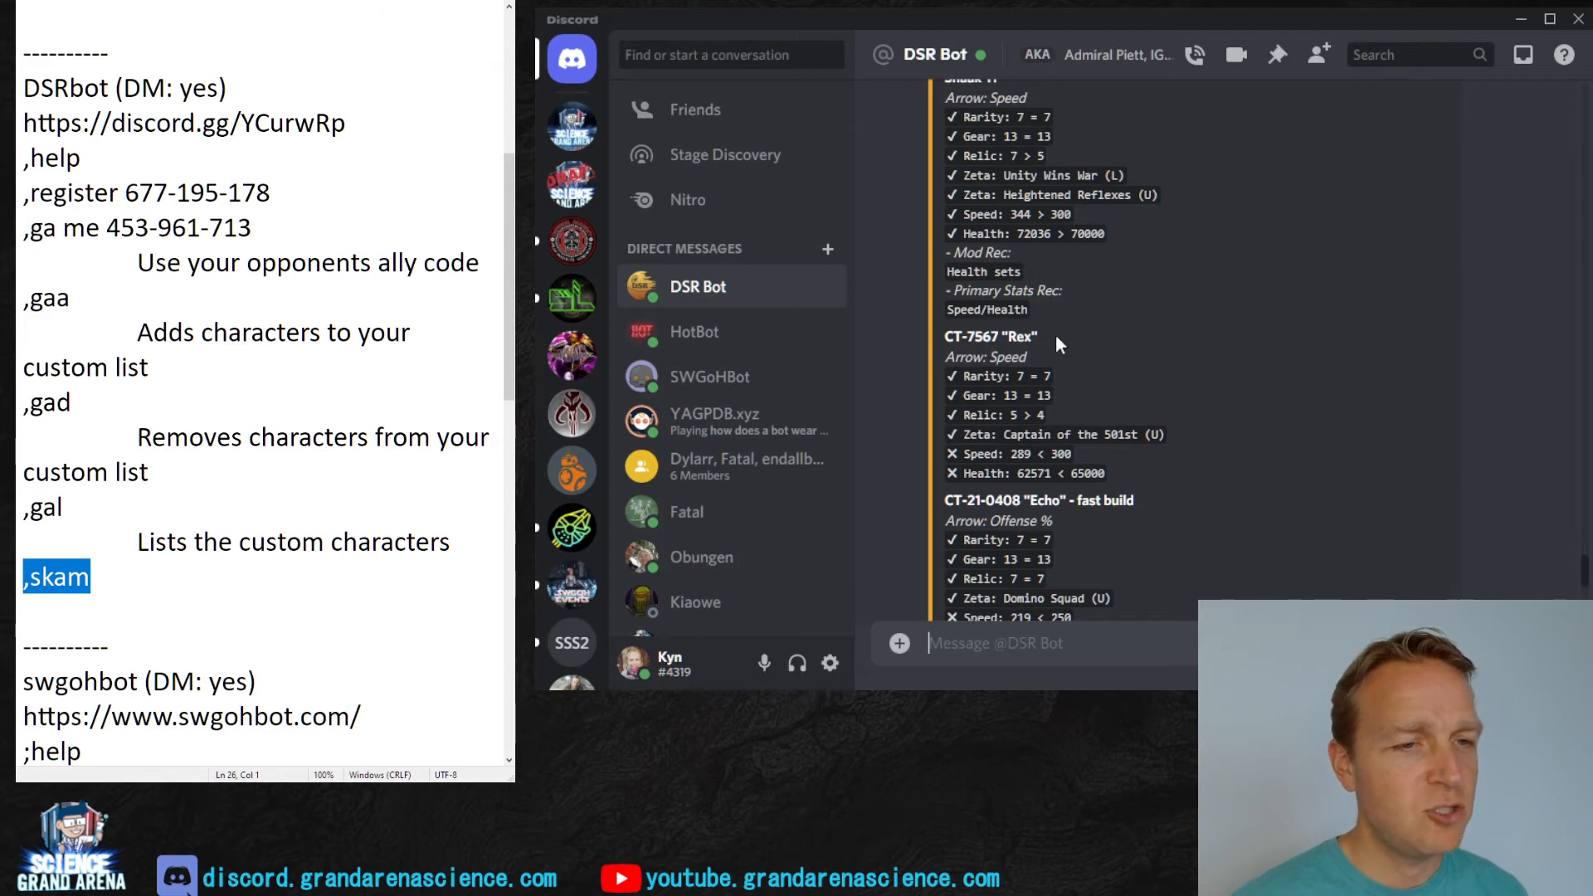
scroll(1091, 391, "up", 2)
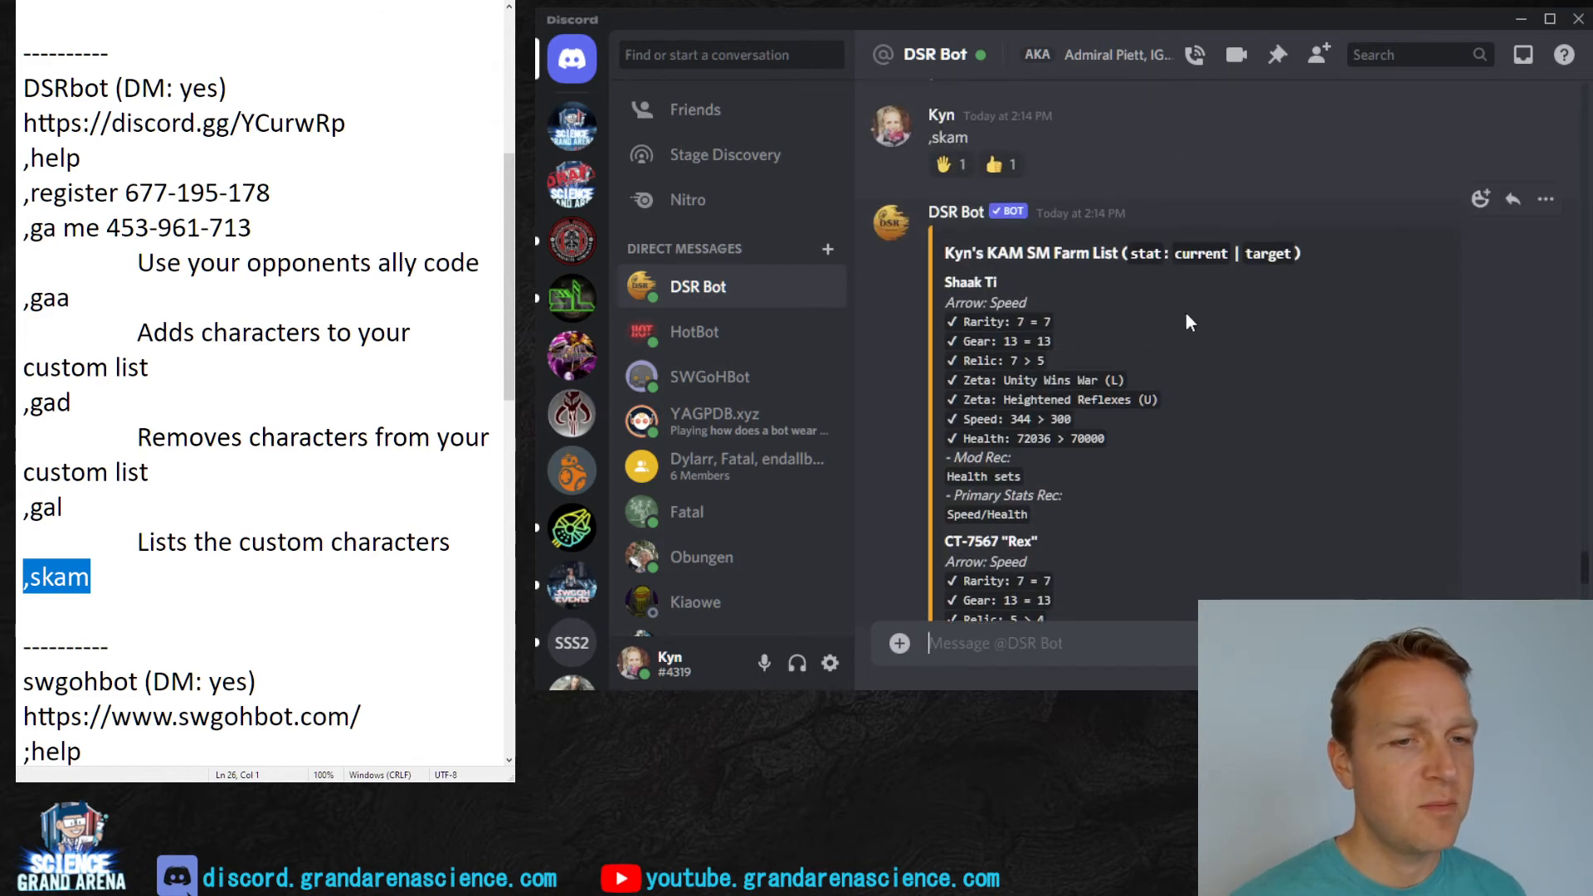
scroll(1185, 322, "down", 5)
scroll(1154, 340, "down", 5)
scroll(1154, 340, "down", 5)
scroll(1160, 397, "down", 2)
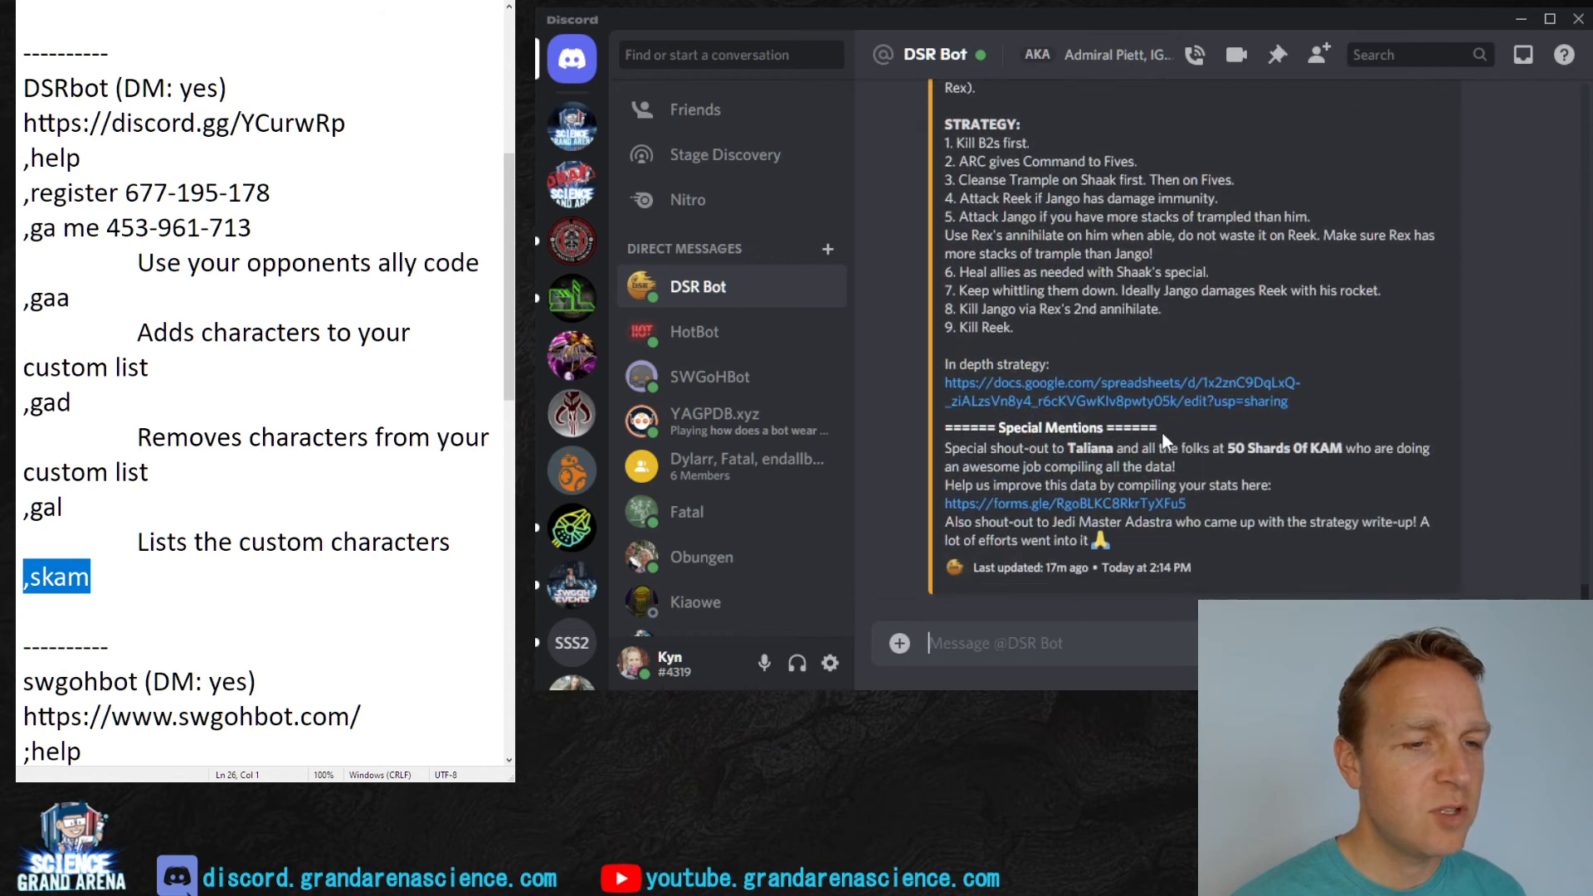
scroll(1165, 438, "up", 1)
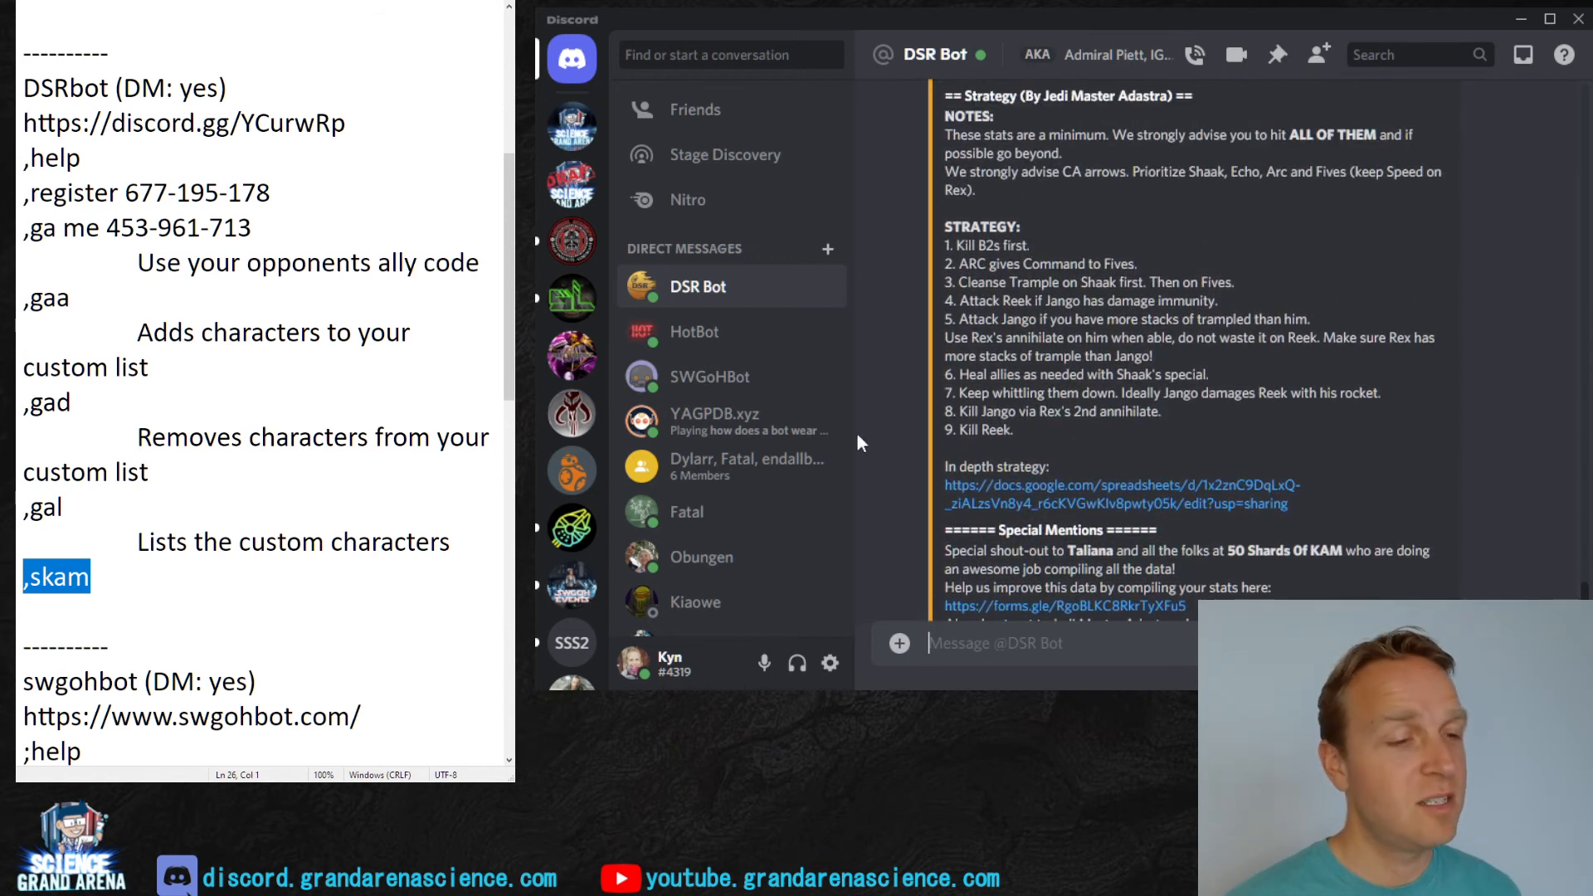
left_click(187, 577)
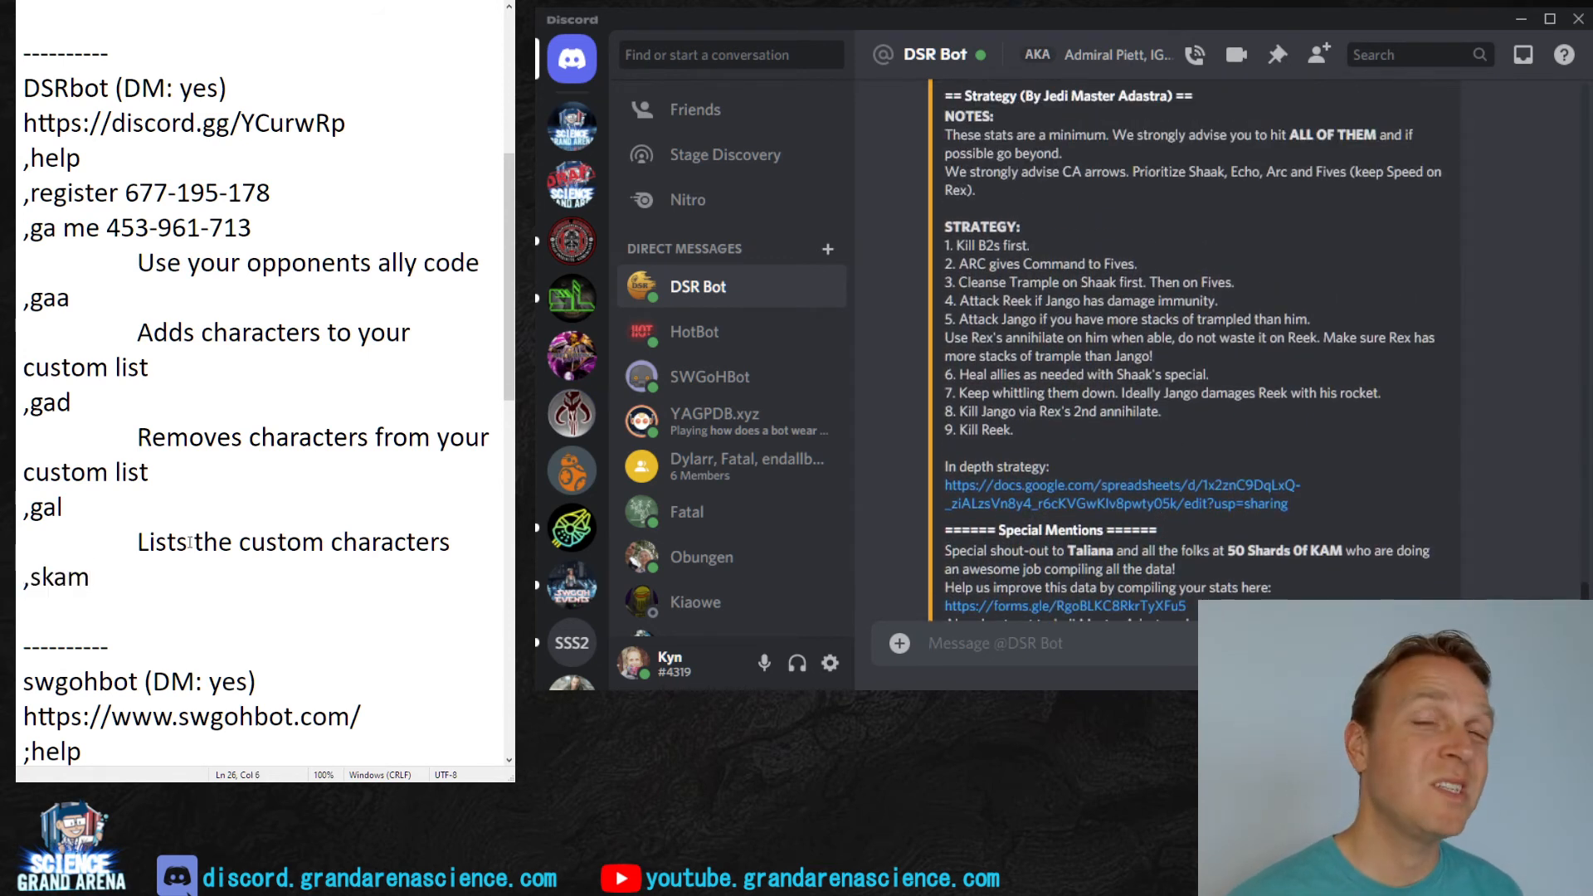
scroll(189, 542, "down", 1)
scroll(225, 498, "down", 3)
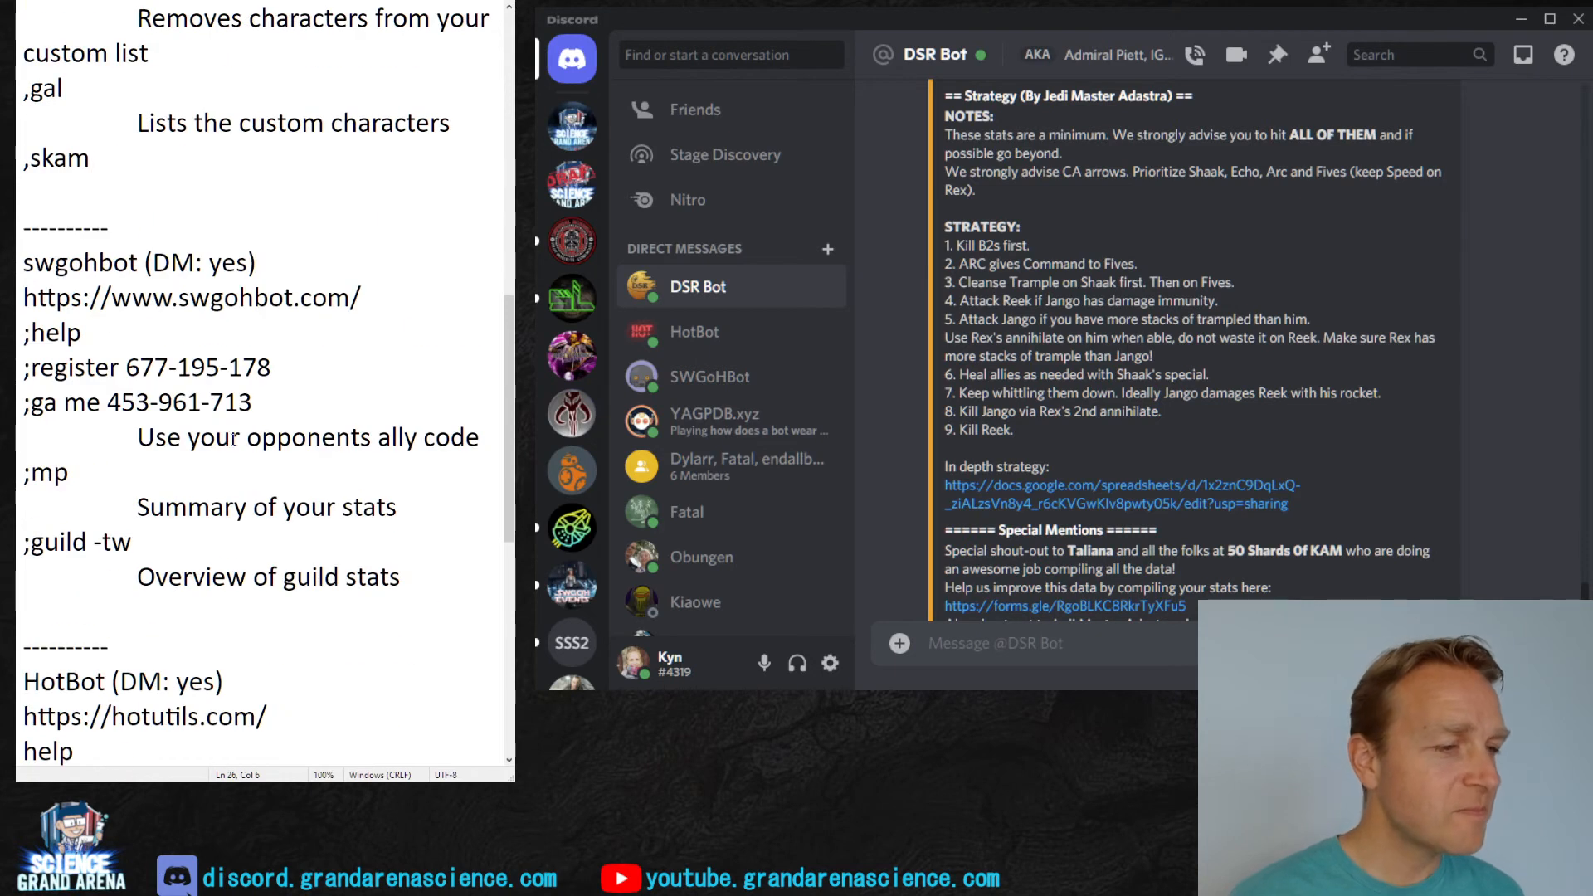
scroll(238, 438, "down", 1)
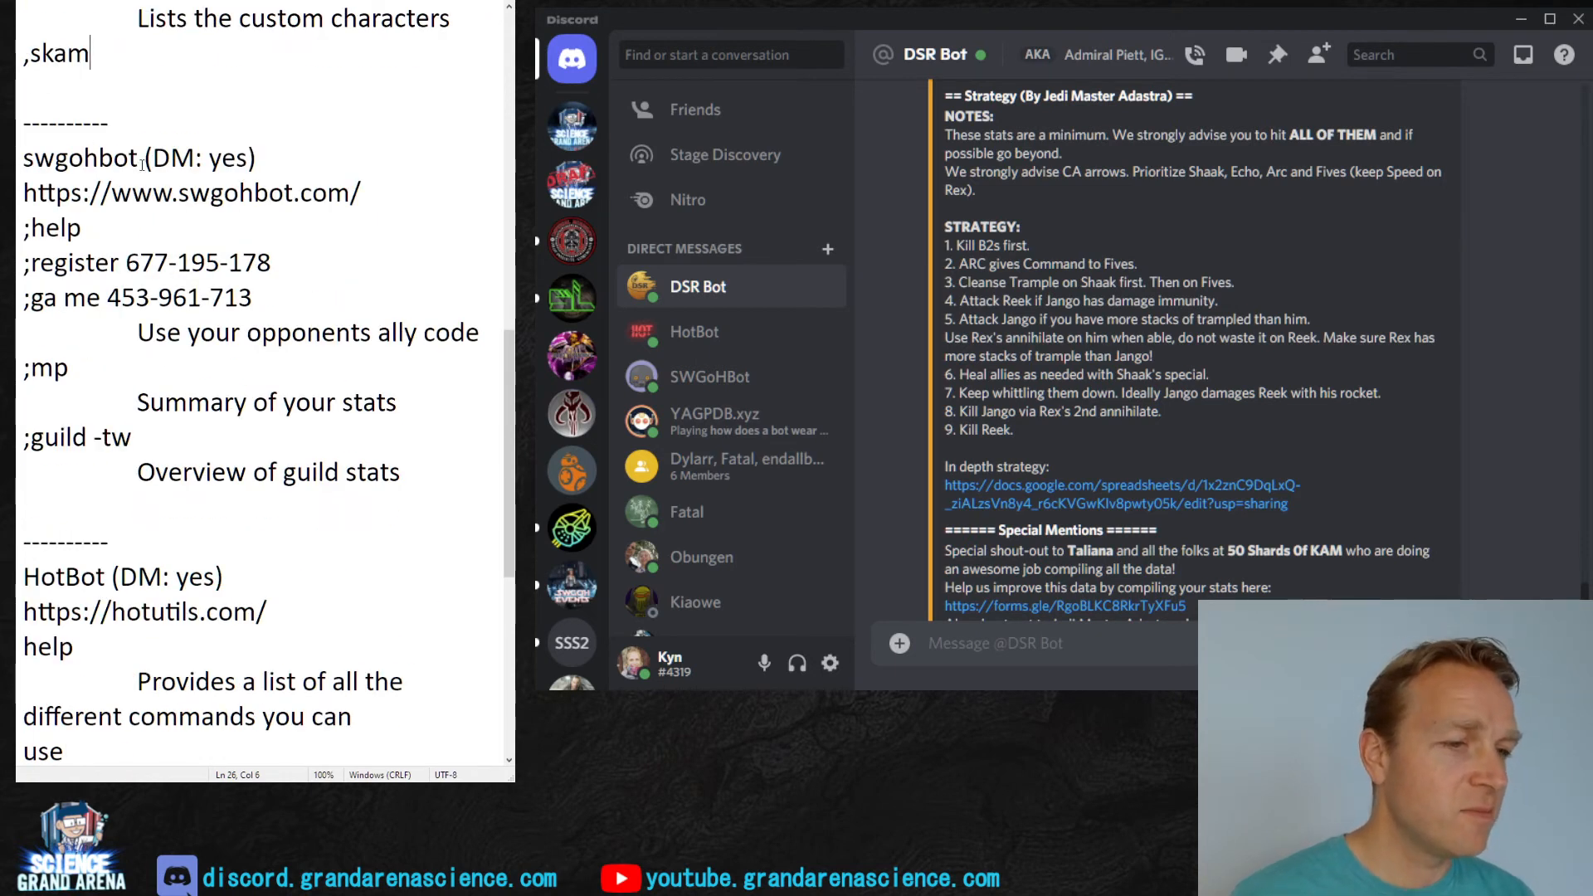
mouse_move(709, 376)
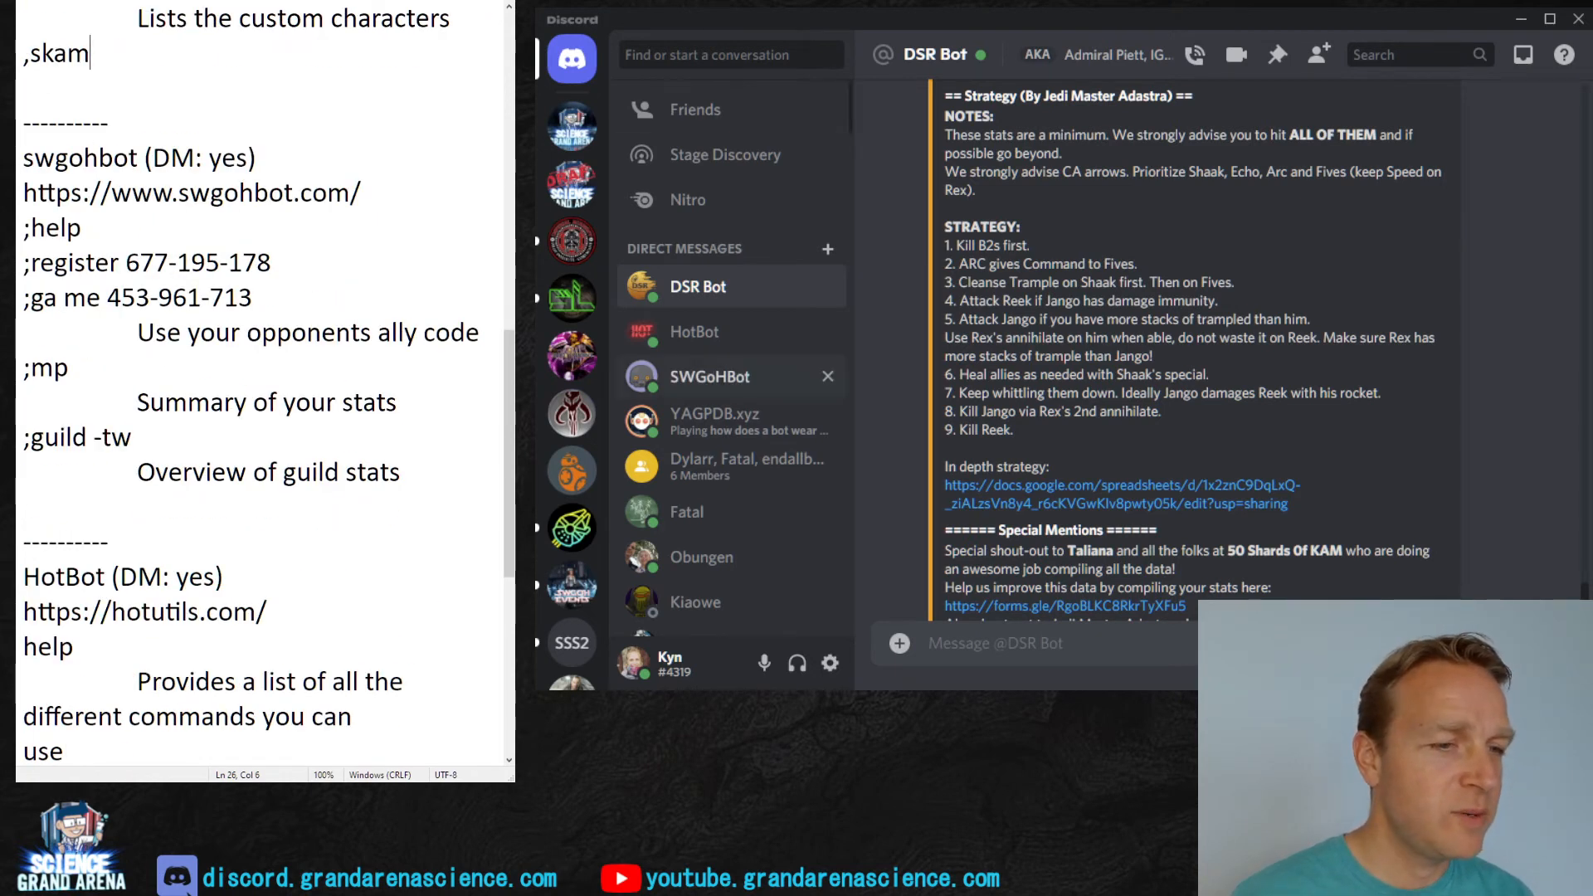
Step: Start a direct message with SWGoHBot from the SWGOH Events #bots member list
left_click(723, 376)
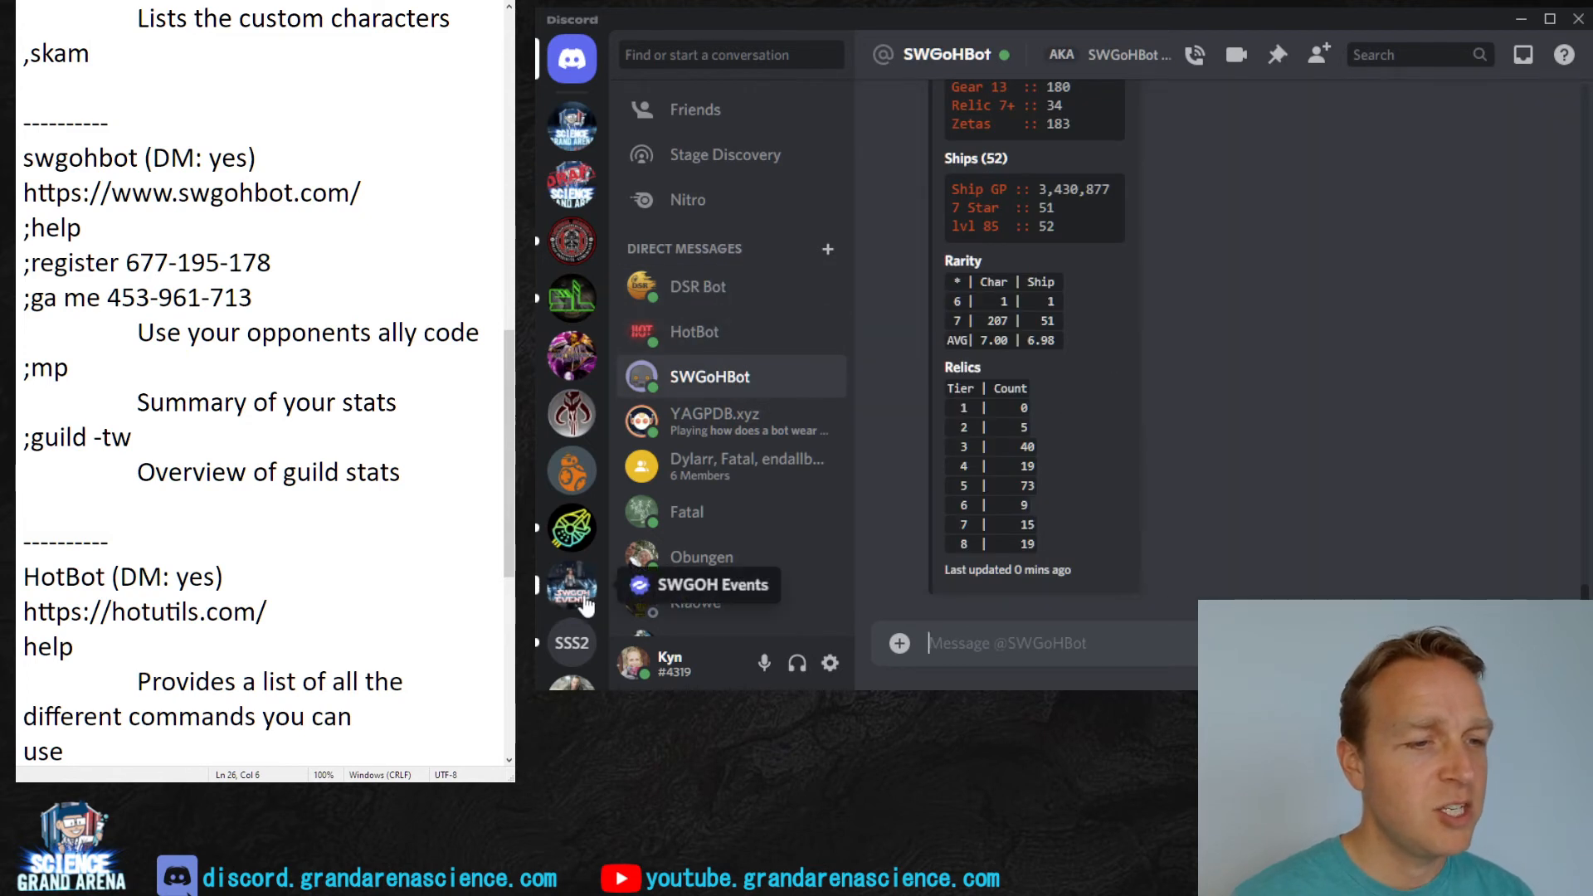
left_click(576, 588)
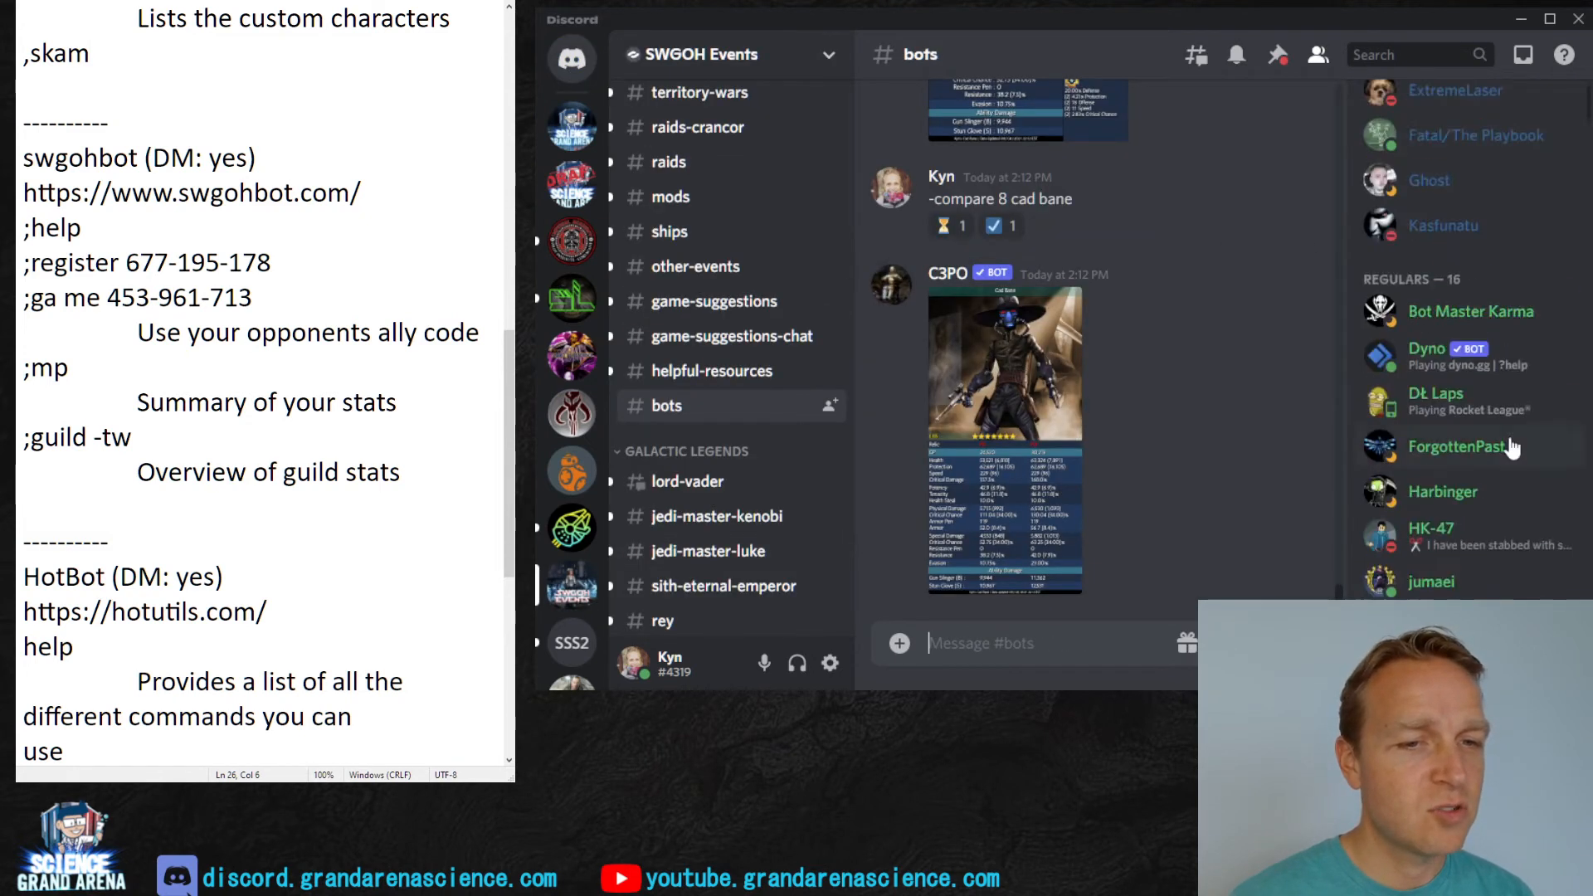
scroll(1504, 441, "down", 5)
scroll(1504, 445, "down", 3)
scroll(1504, 445, "up", 4)
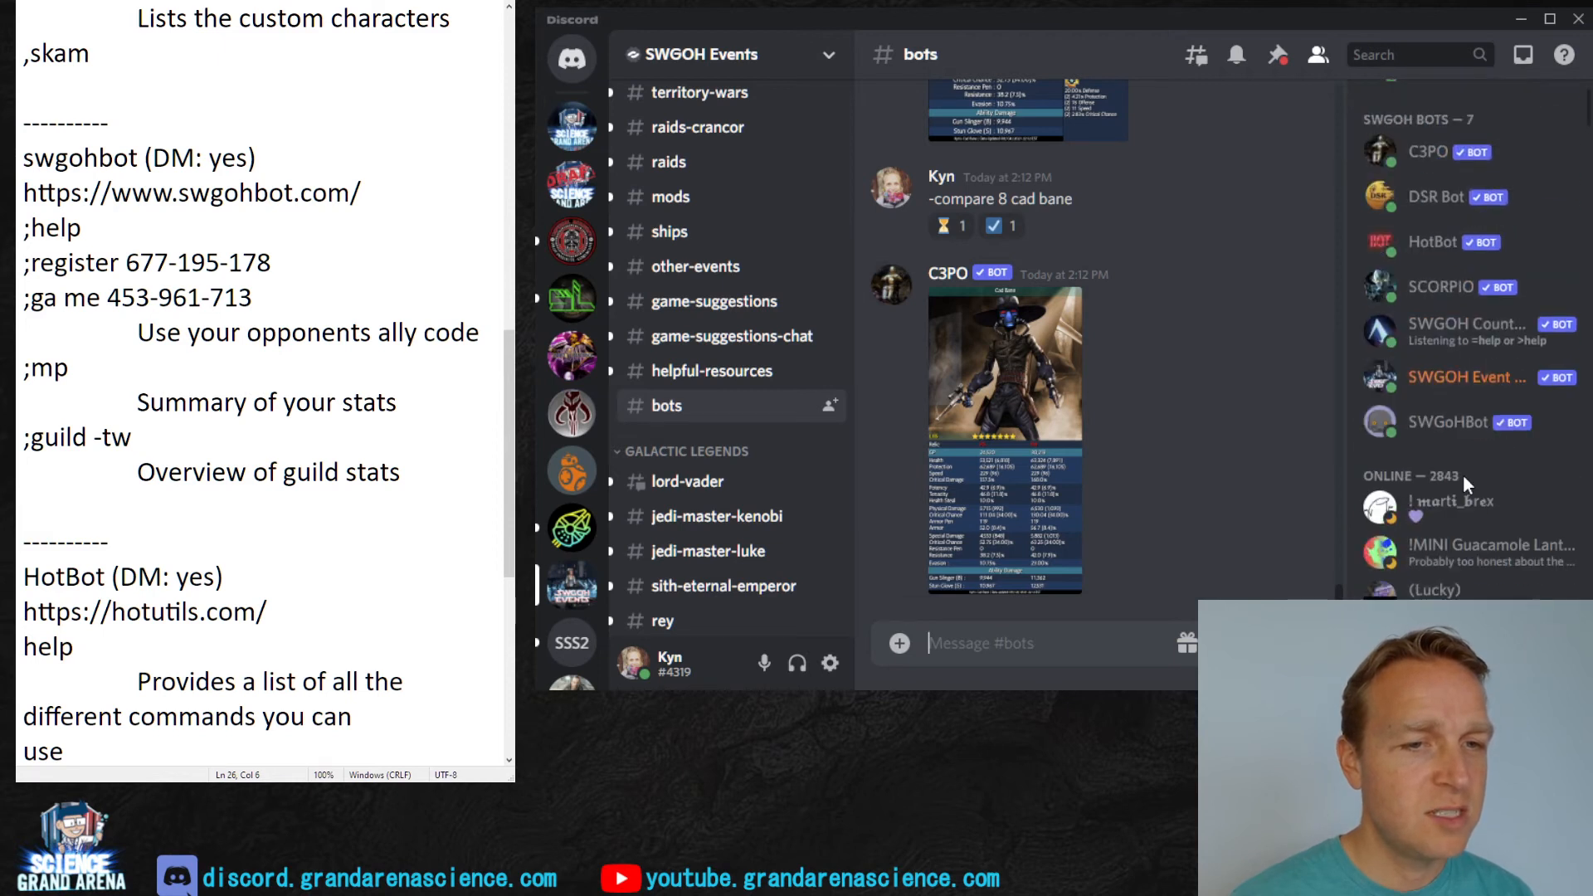
right_click(1450, 419)
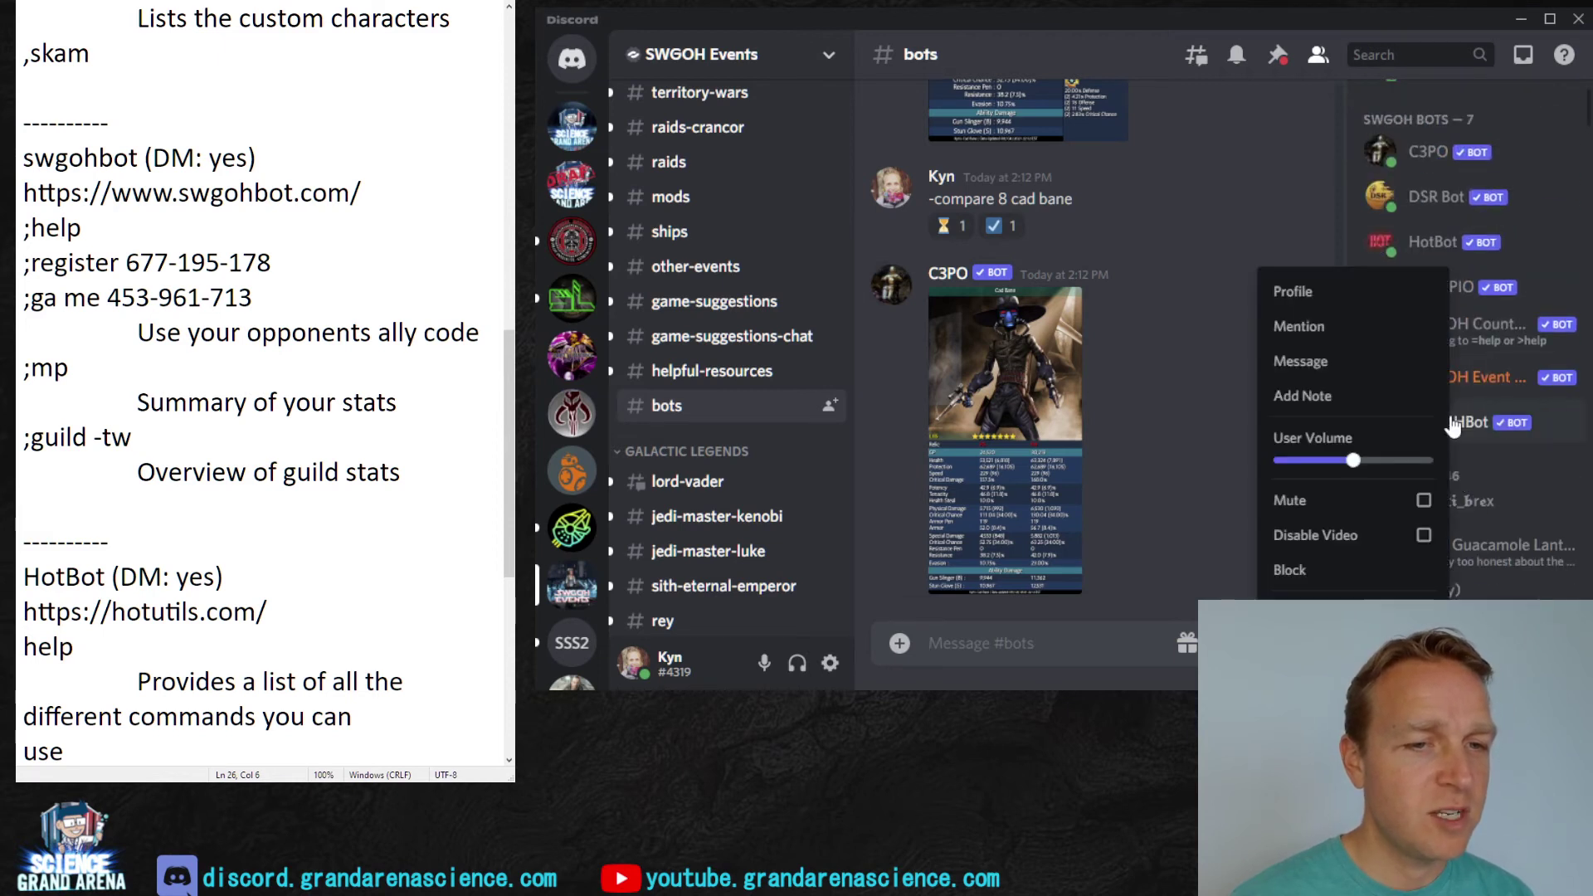
left_click(1313, 365)
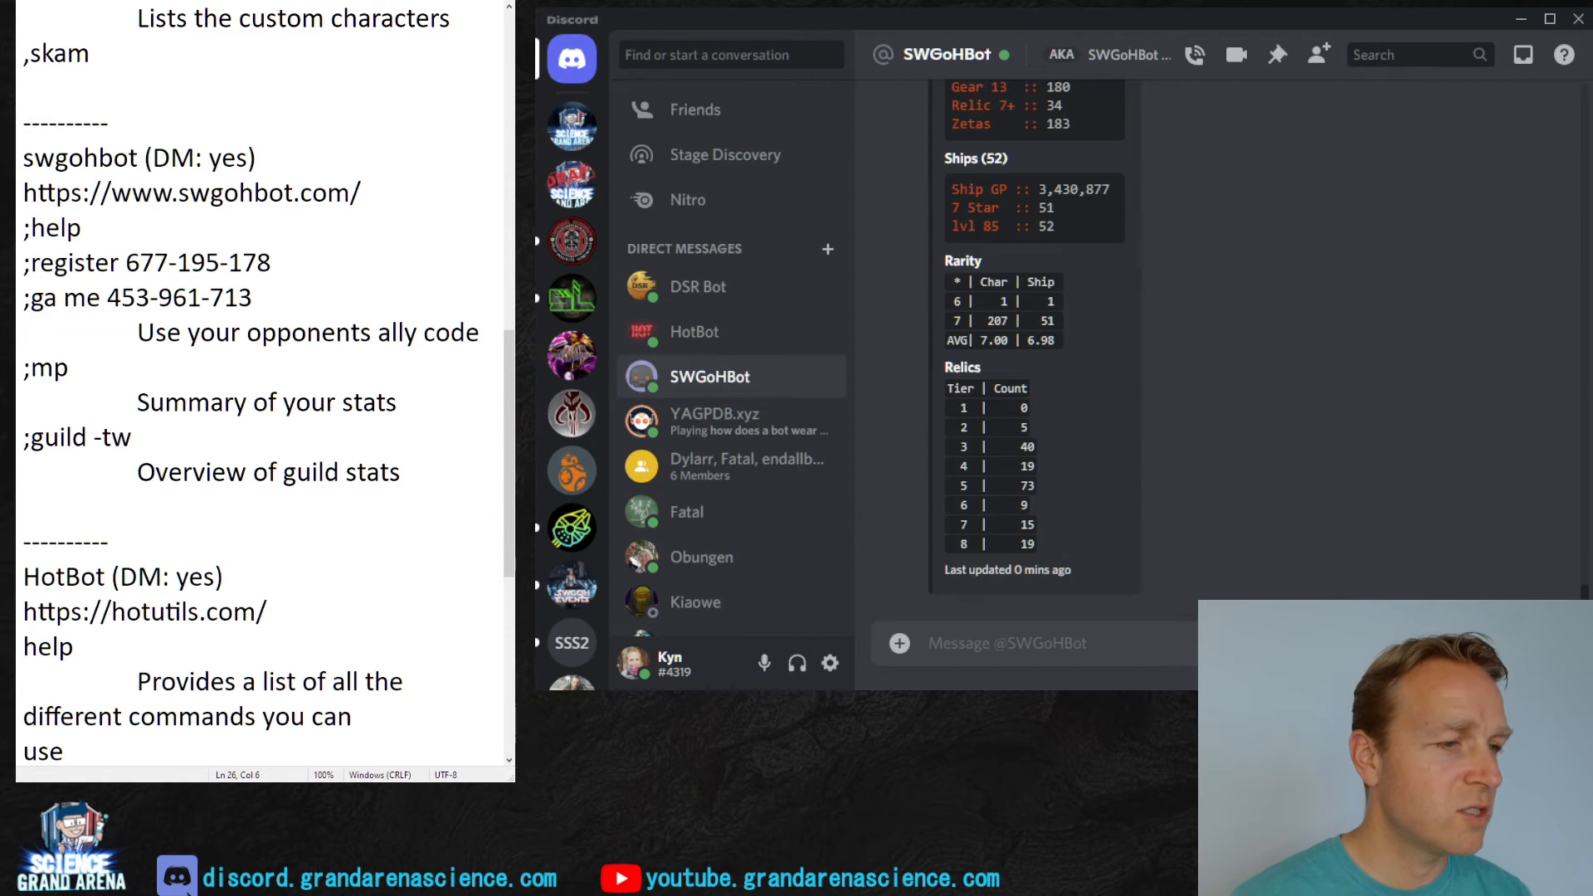
Step: Send the ;help command from the notes to SWGoHBot to get its command list
key("shift+Home")
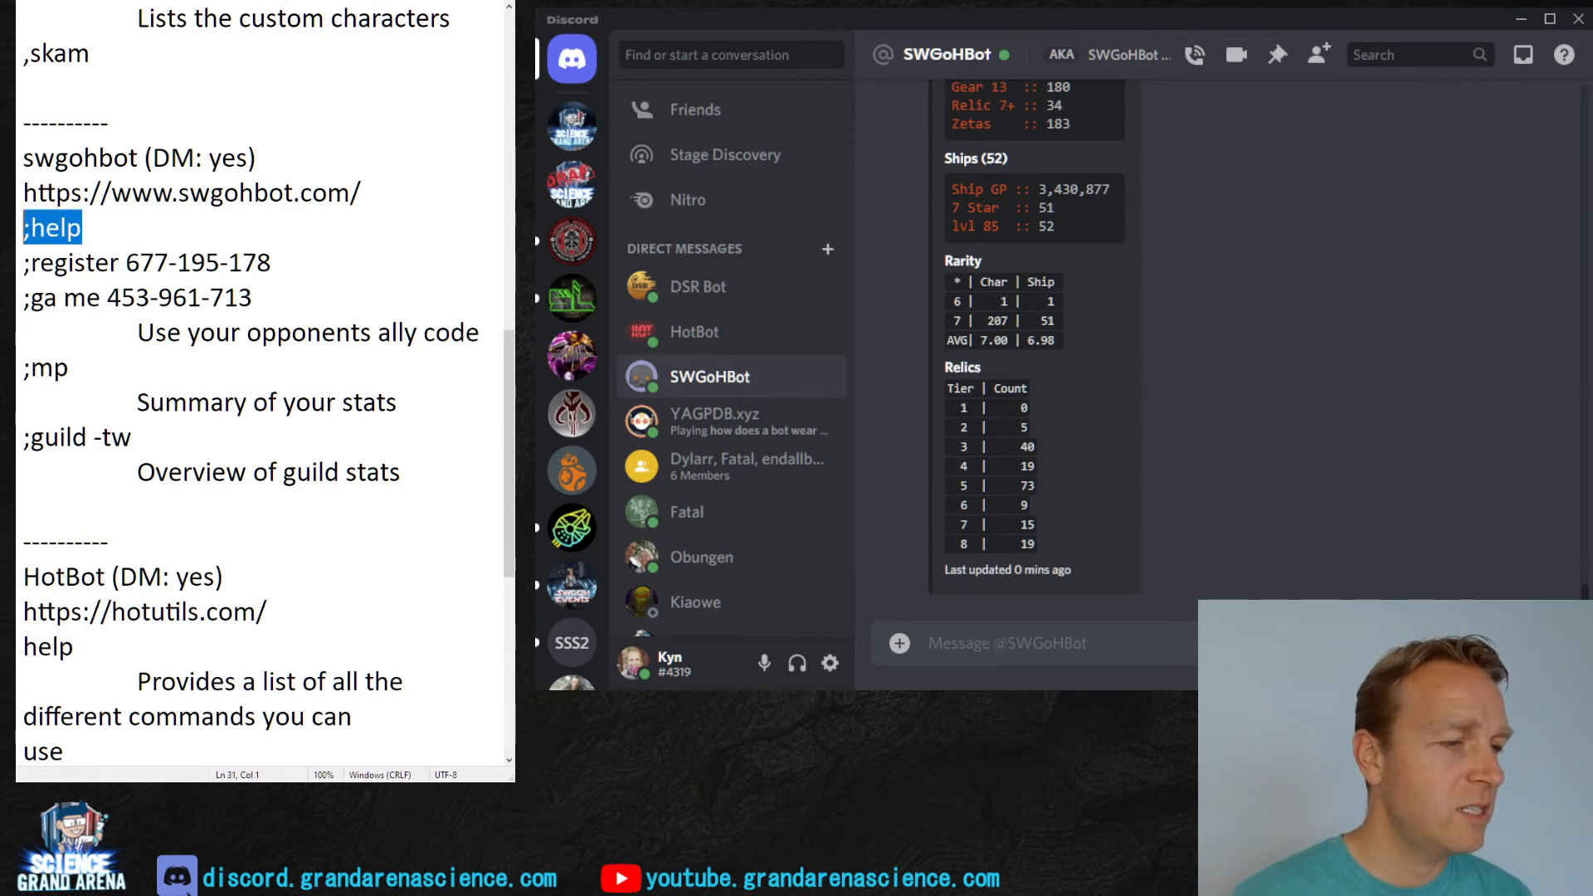
key("ctrl+c")
left_click(1245, 555)
key("ctrl+v")
key("Return")
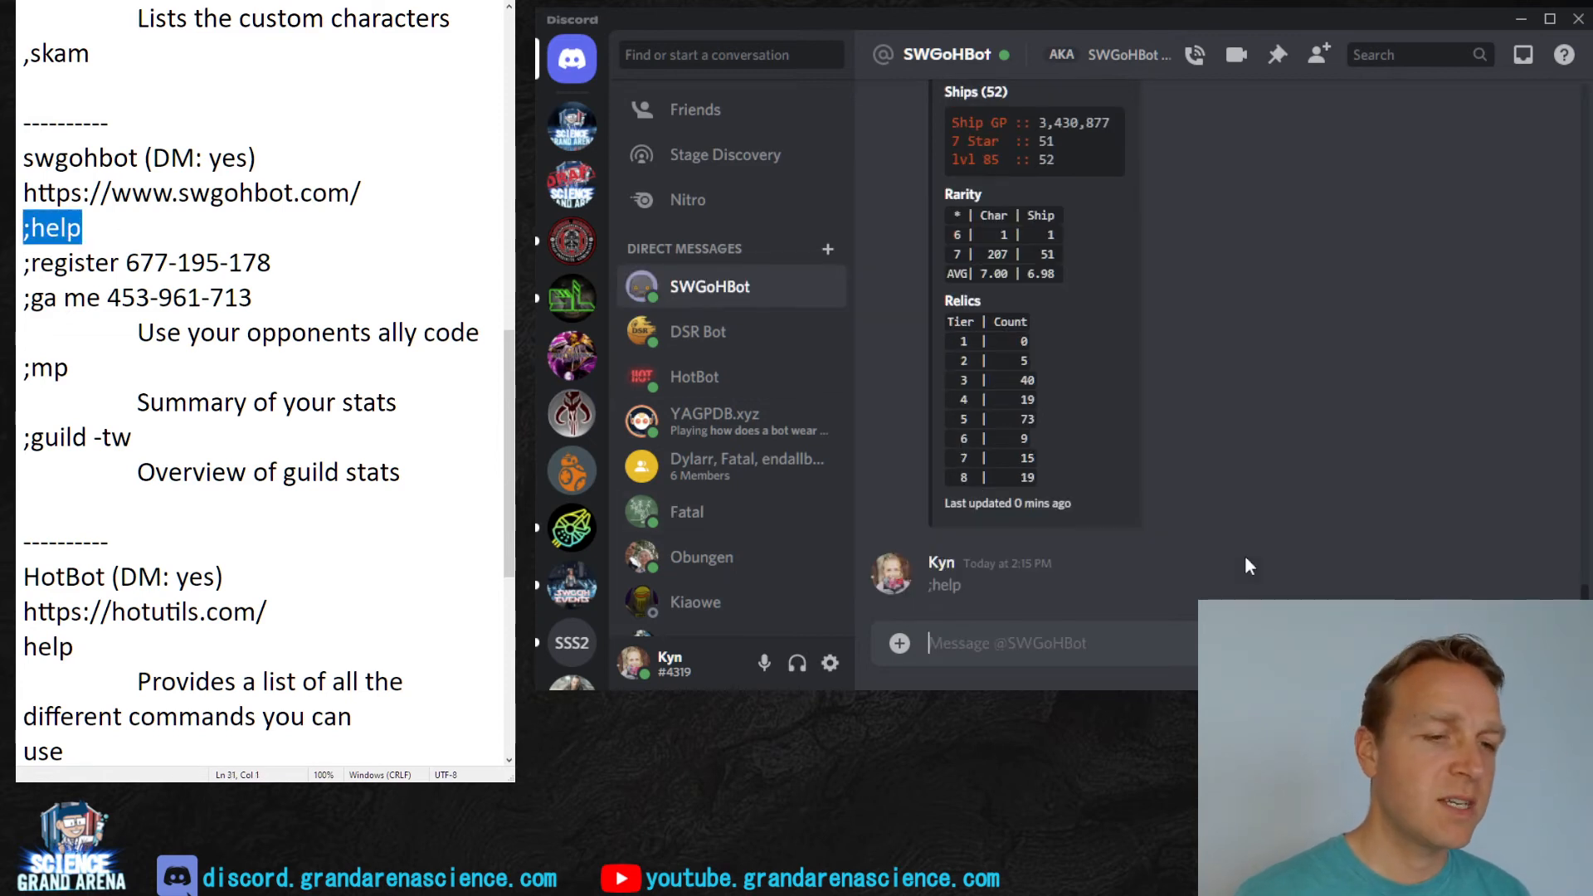
scroll(1352, 424, "up", 3)
scroll(1306, 461, "up", 3)
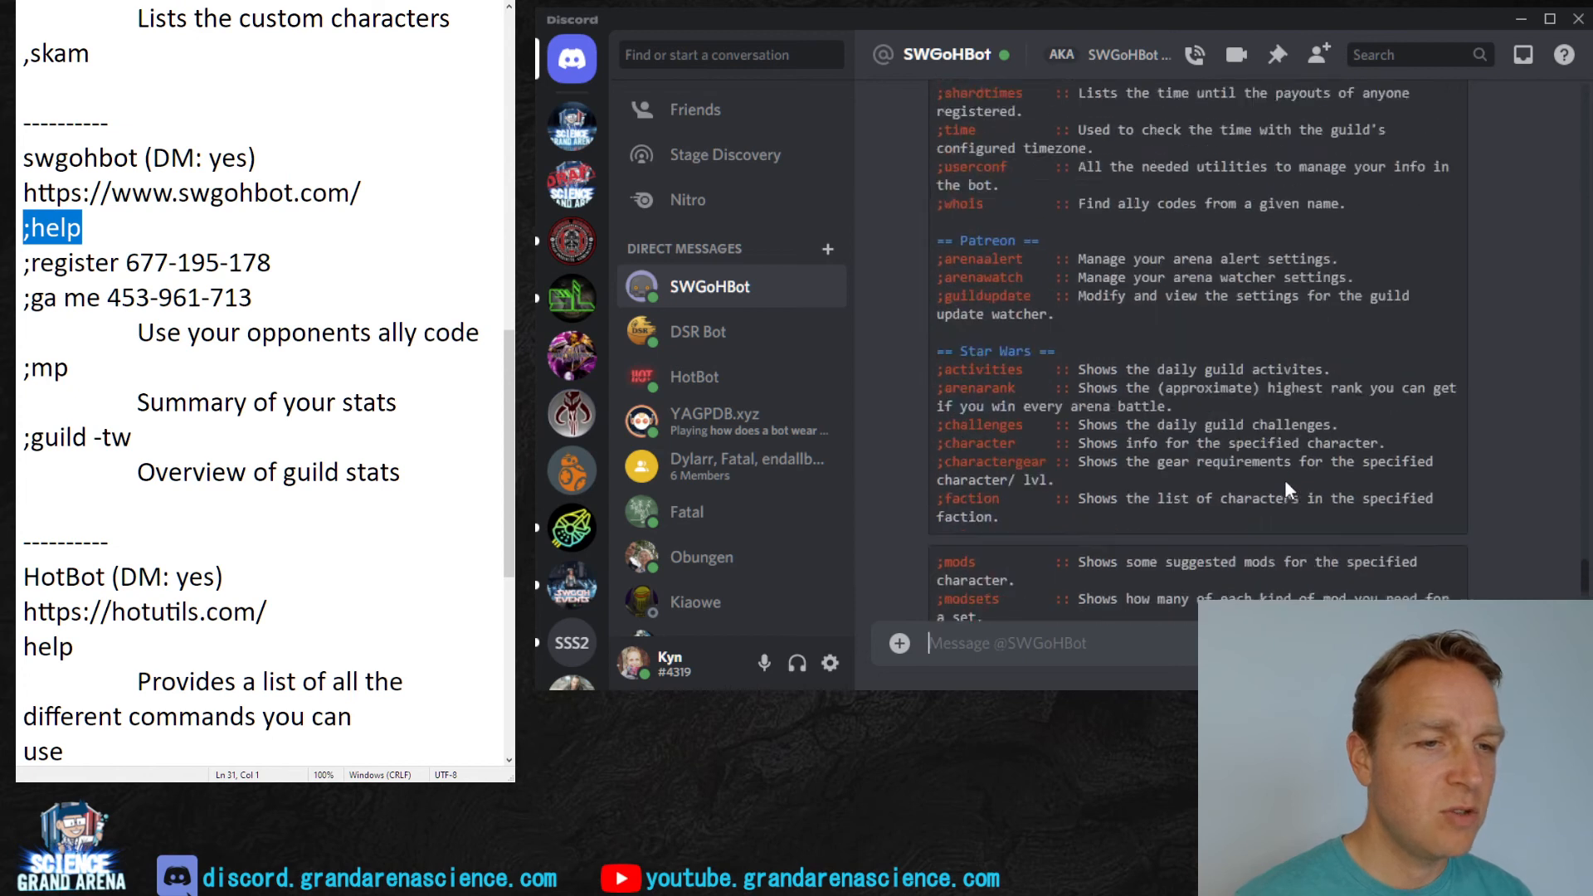
scroll(1284, 479, "up", 3)
scroll(1285, 479, "up", 3)
scroll(1285, 479, "up", 2)
scroll(1247, 432, "down", 3)
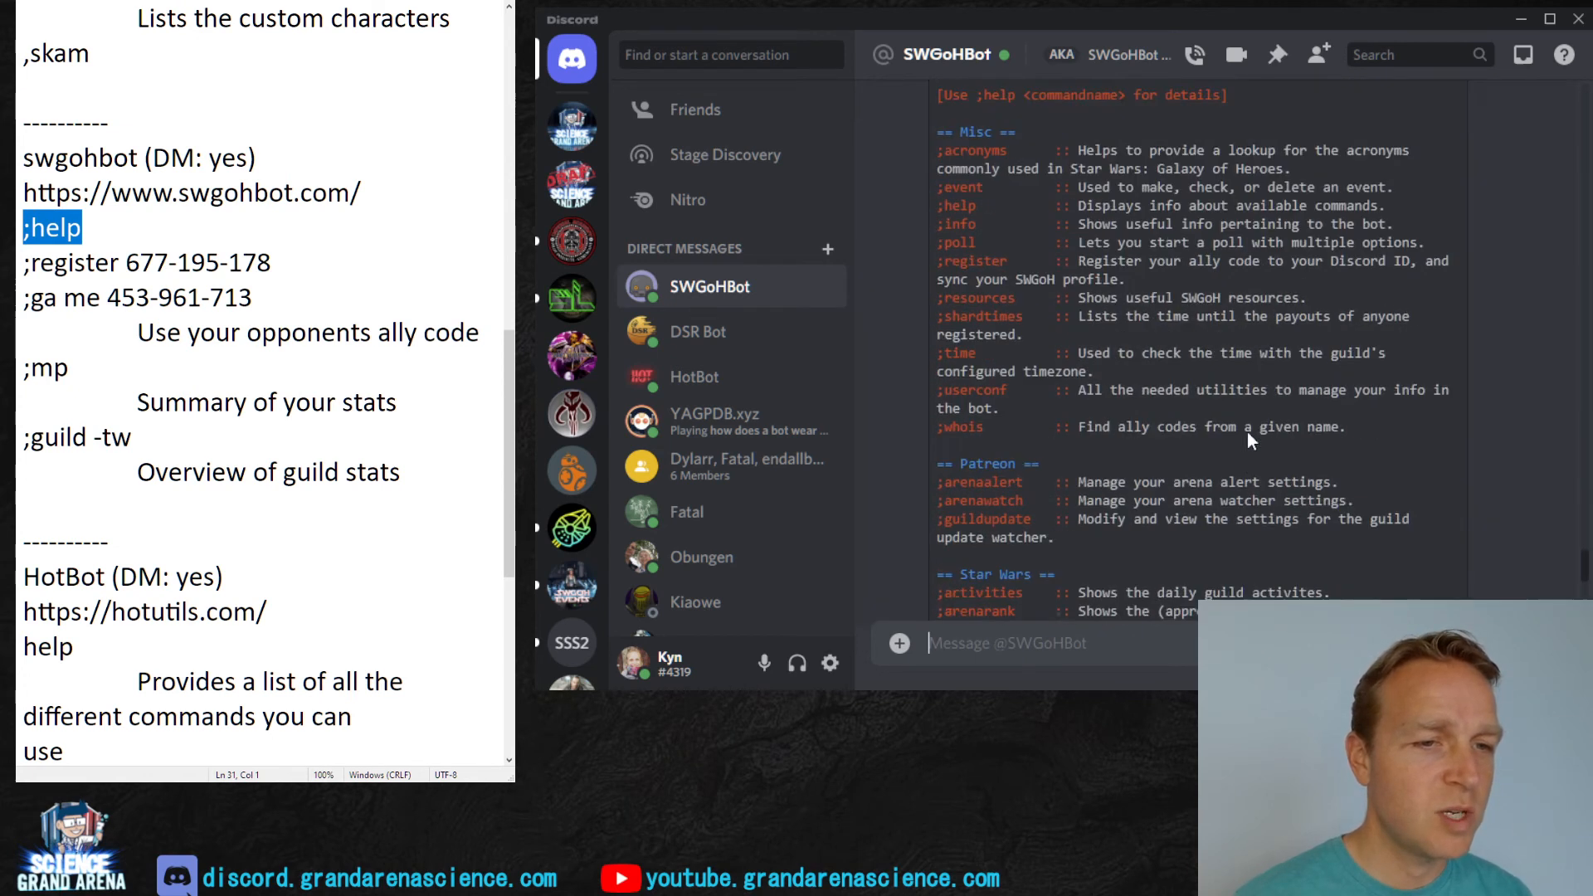
scroll(1248, 432, "down", 3)
scroll(1246, 432, "down", 3)
scroll(1247, 432, "down", 3)
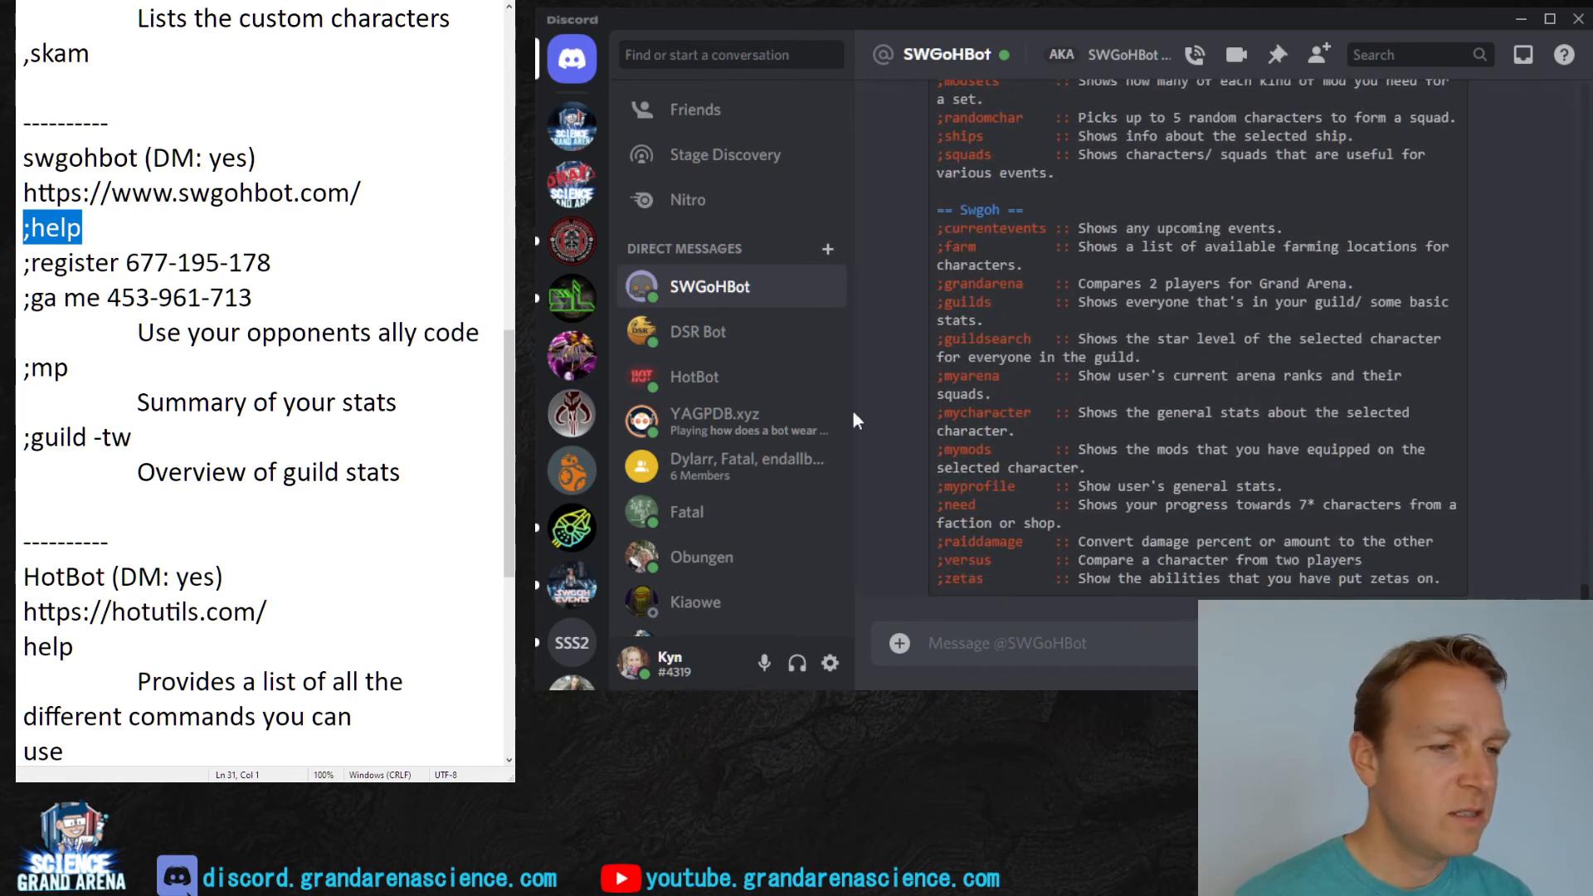
key("Down")
key("End")
key("shift+Left")
key("shift+Left")
key("shift+Left")
key("shift+Left")
key("shift+Left")
key("shift+Left")
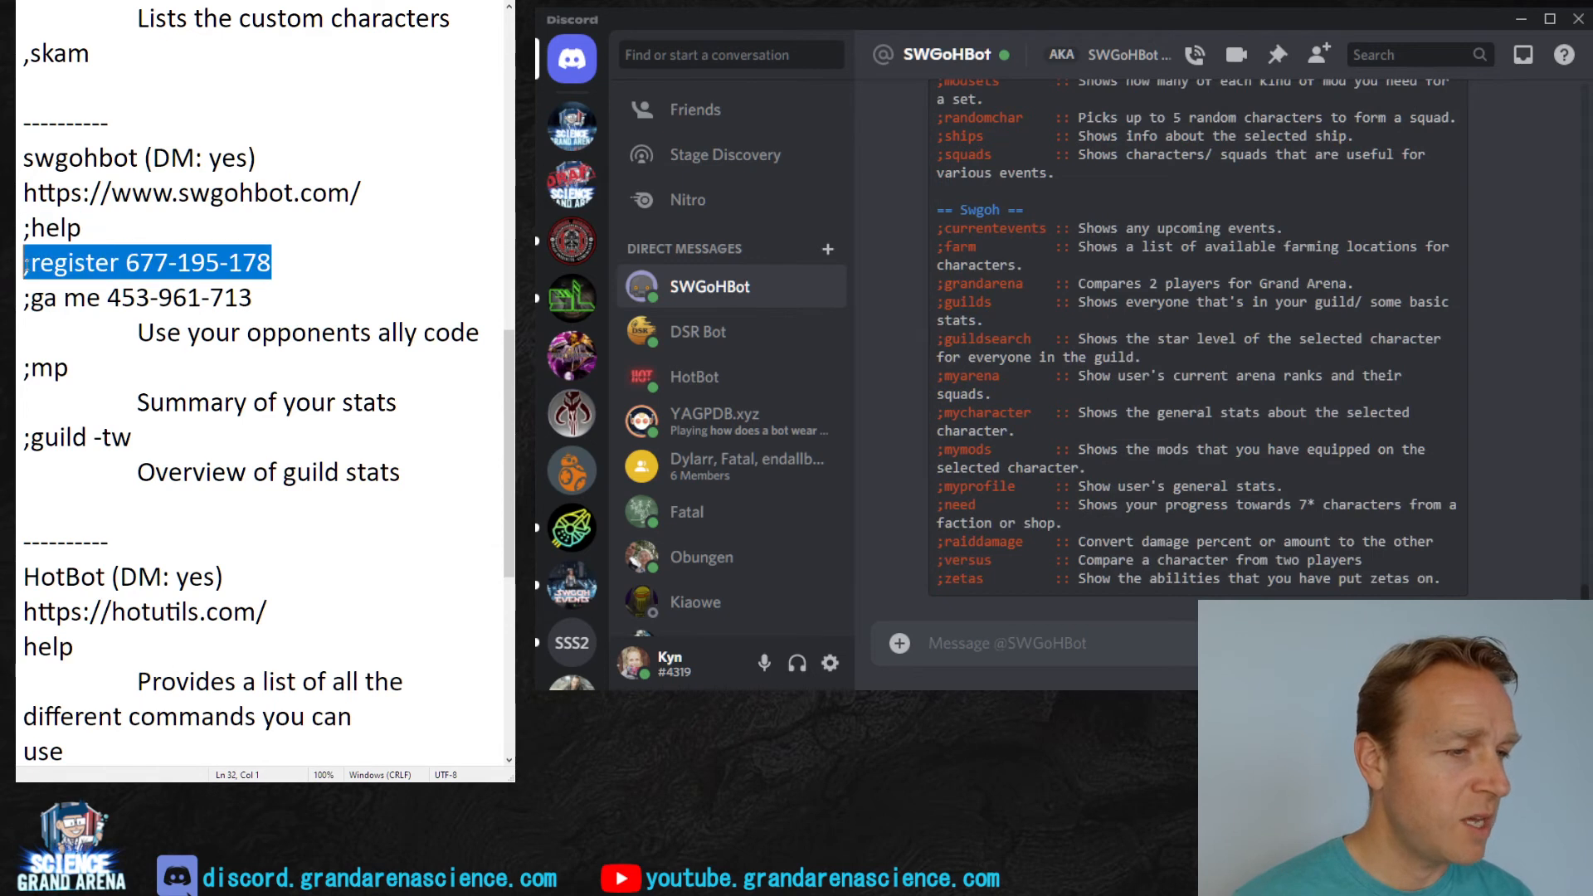
key("ctrl+v")
key("Return")
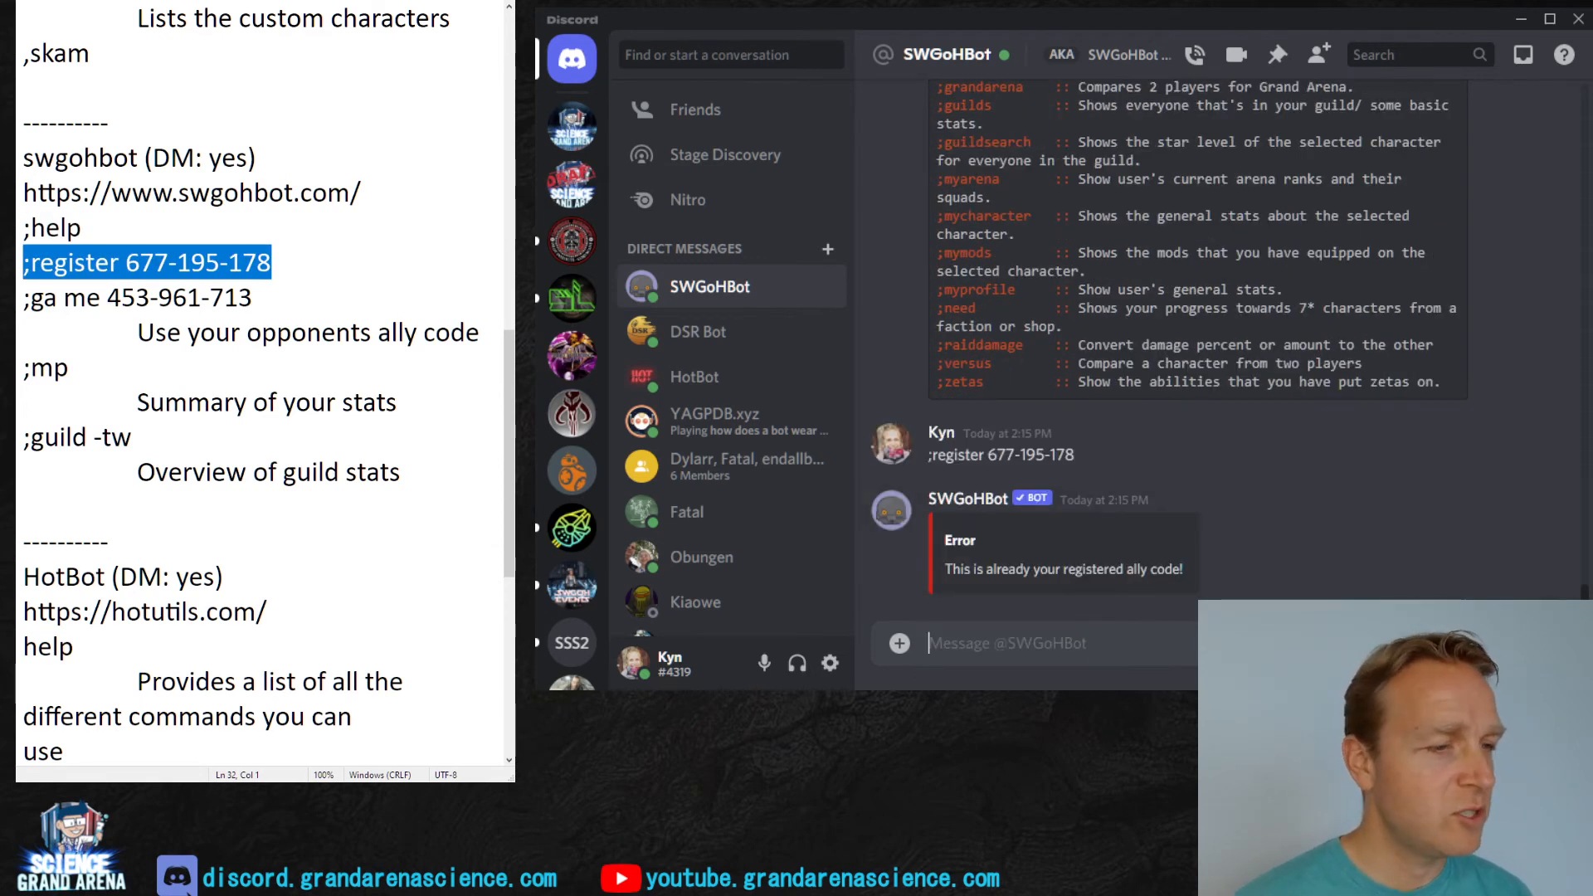
key("Down")
key("End")
key("shift+Left")
key("shift+Left")
key("shift+Left")
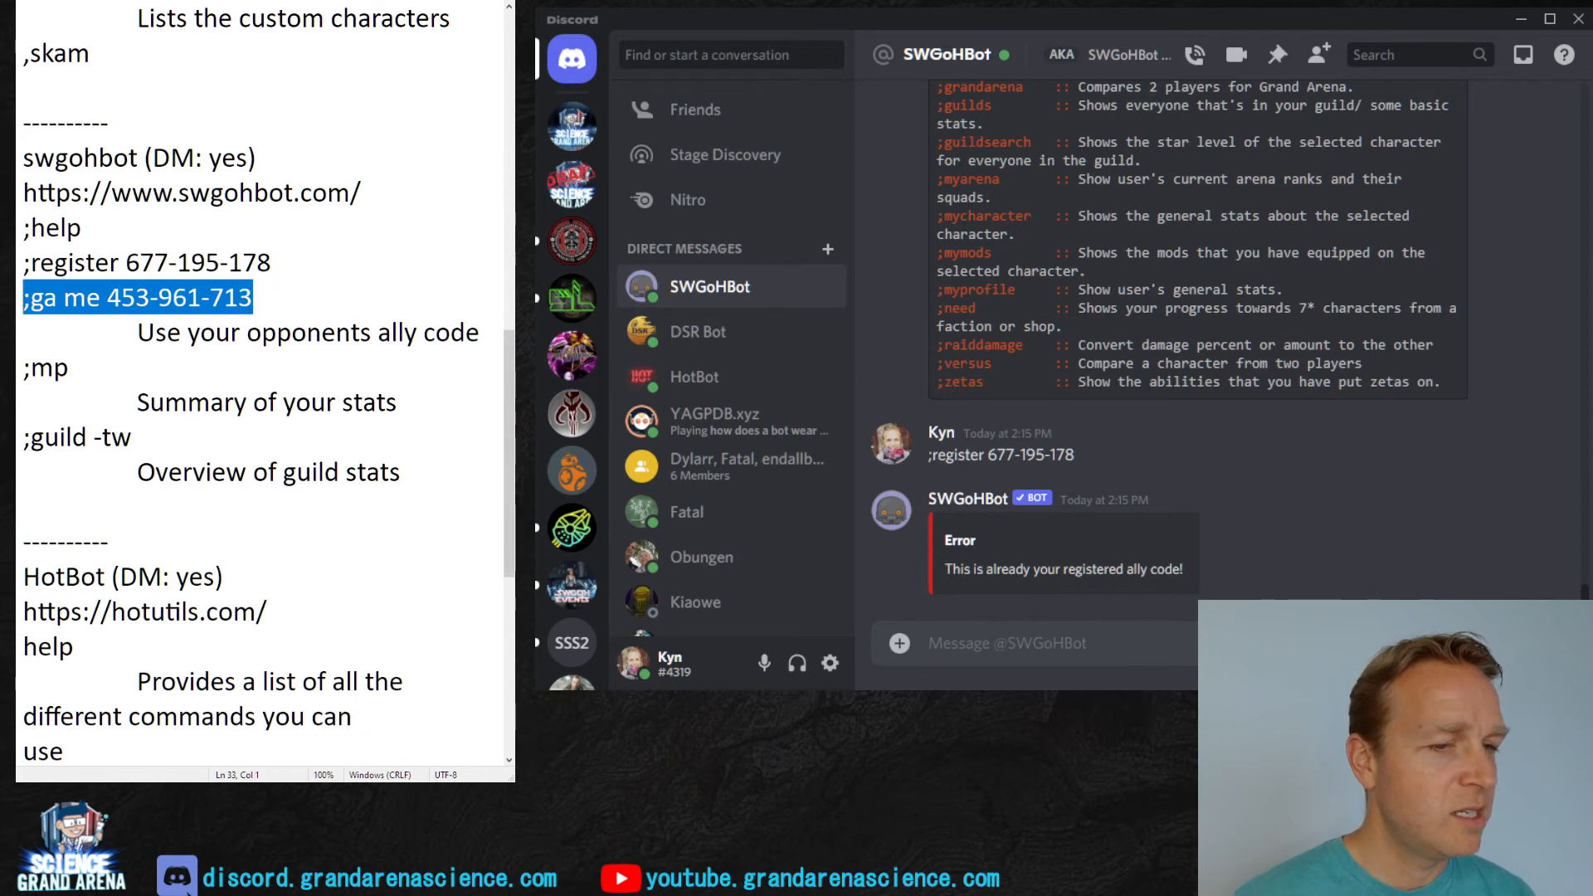
left_click(1132, 639)
key("ctrl+v")
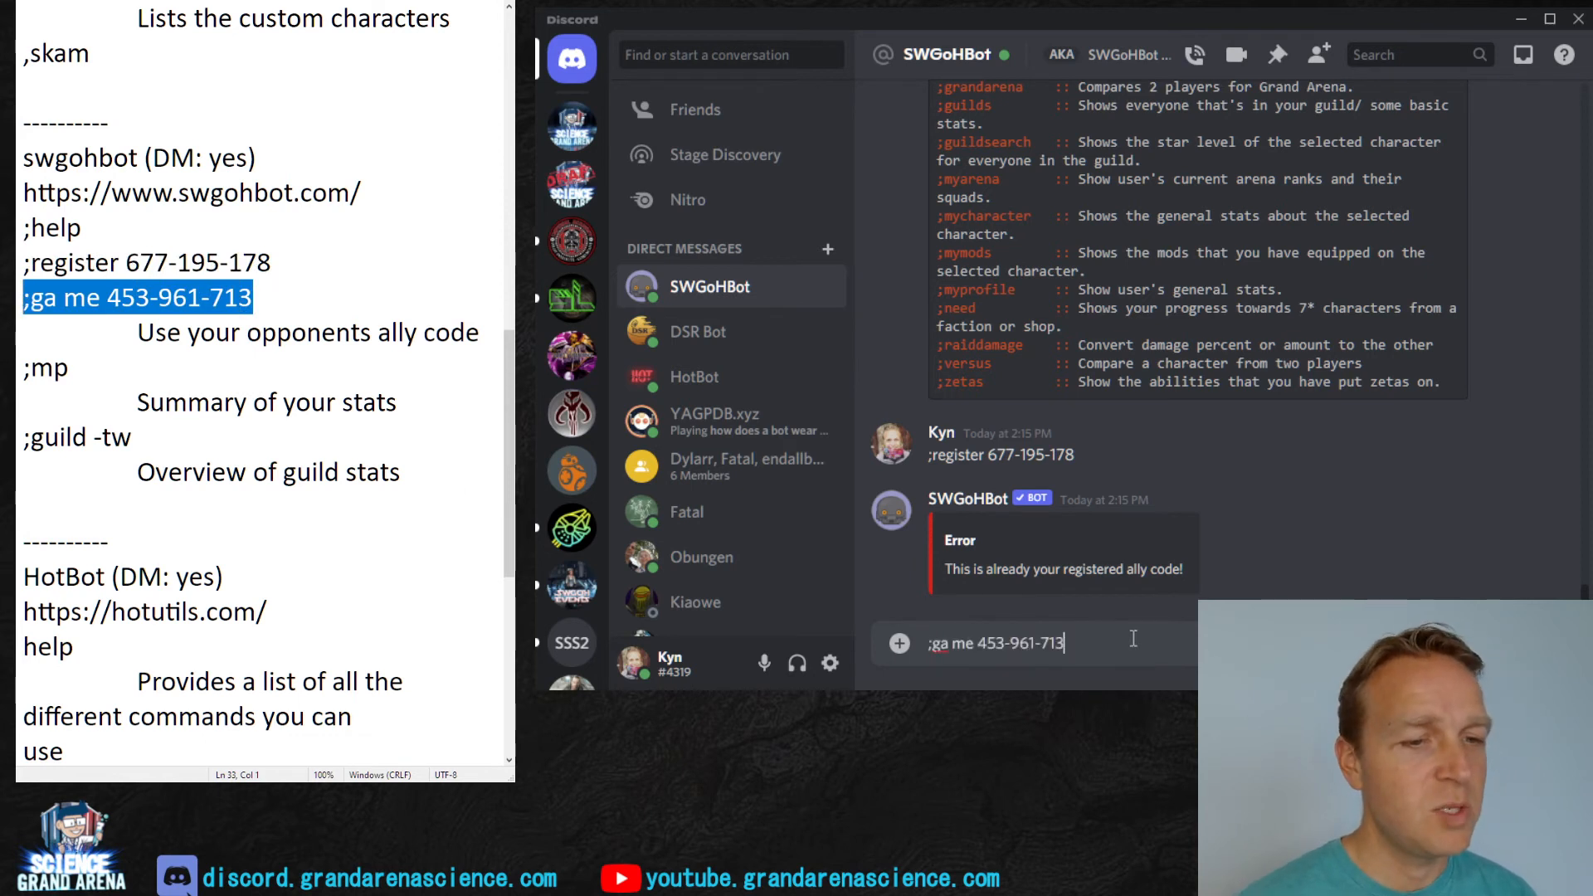
key("Return")
scroll(1248, 537, "up", 3)
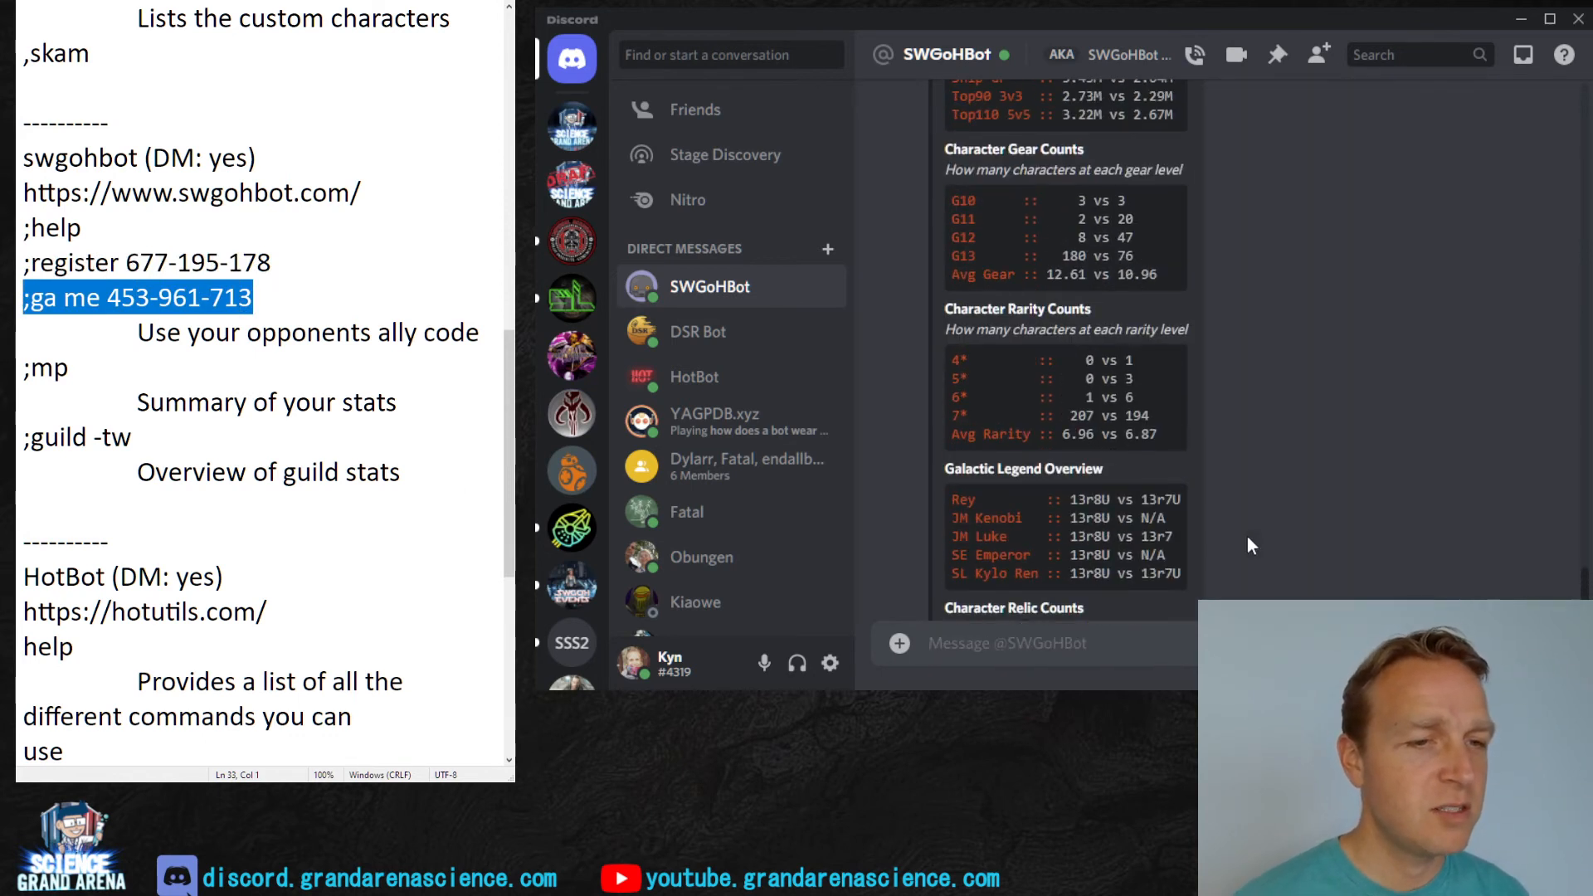
scroll(1233, 524, "up", 2)
scroll(1250, 508, "up", 2)
scroll(1257, 462, "down", 1)
scroll(1257, 461, "down", 1)
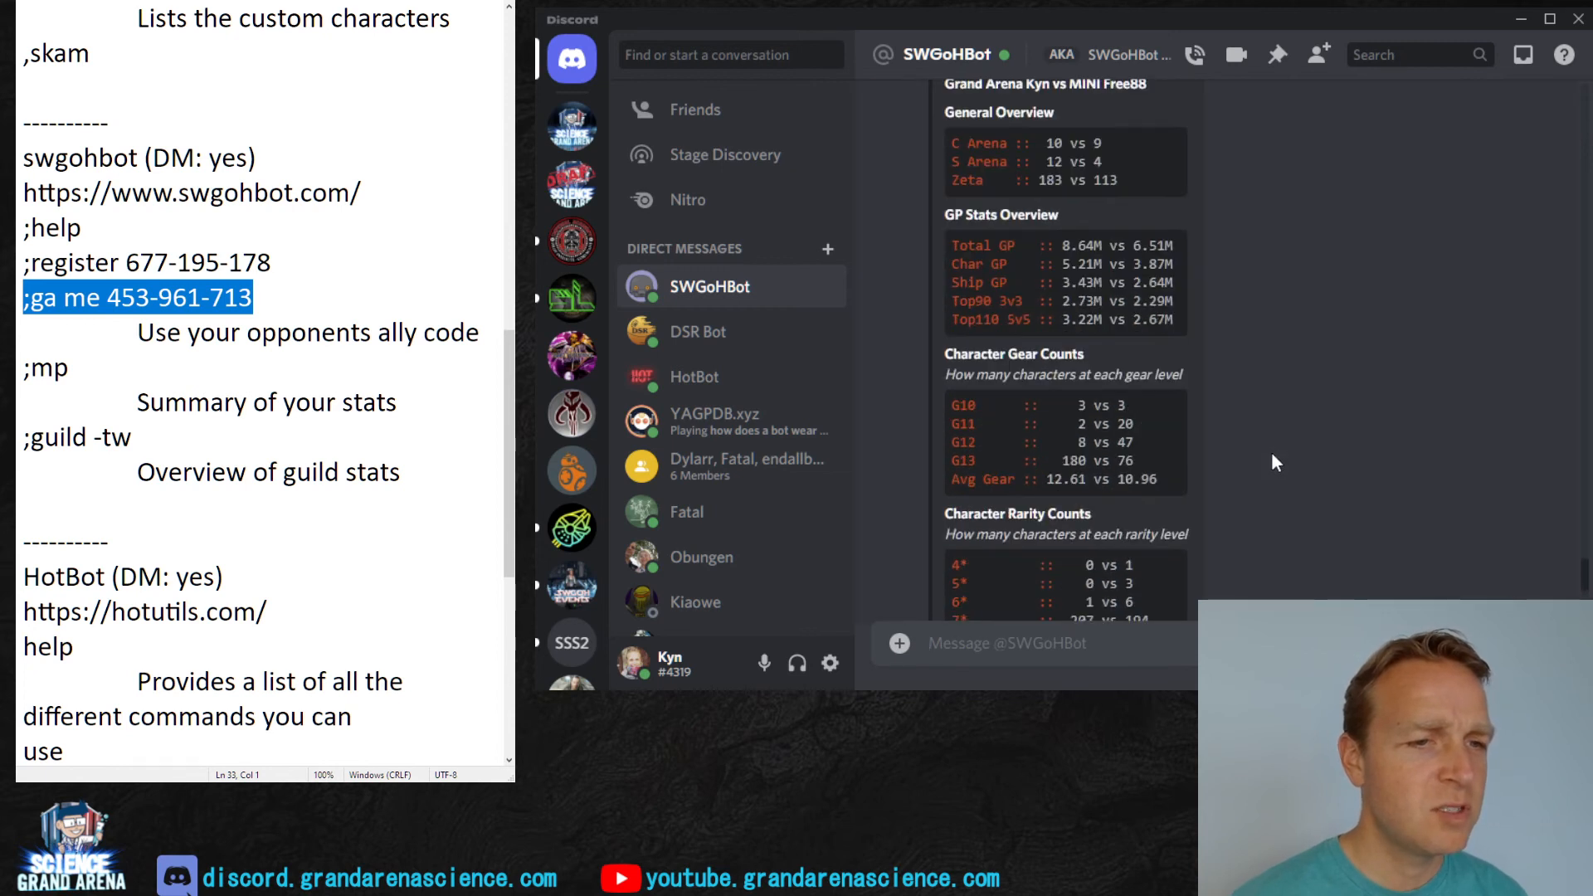
scroll(1091, 326, "down", 1)
scroll(1091, 327, "down", 4)
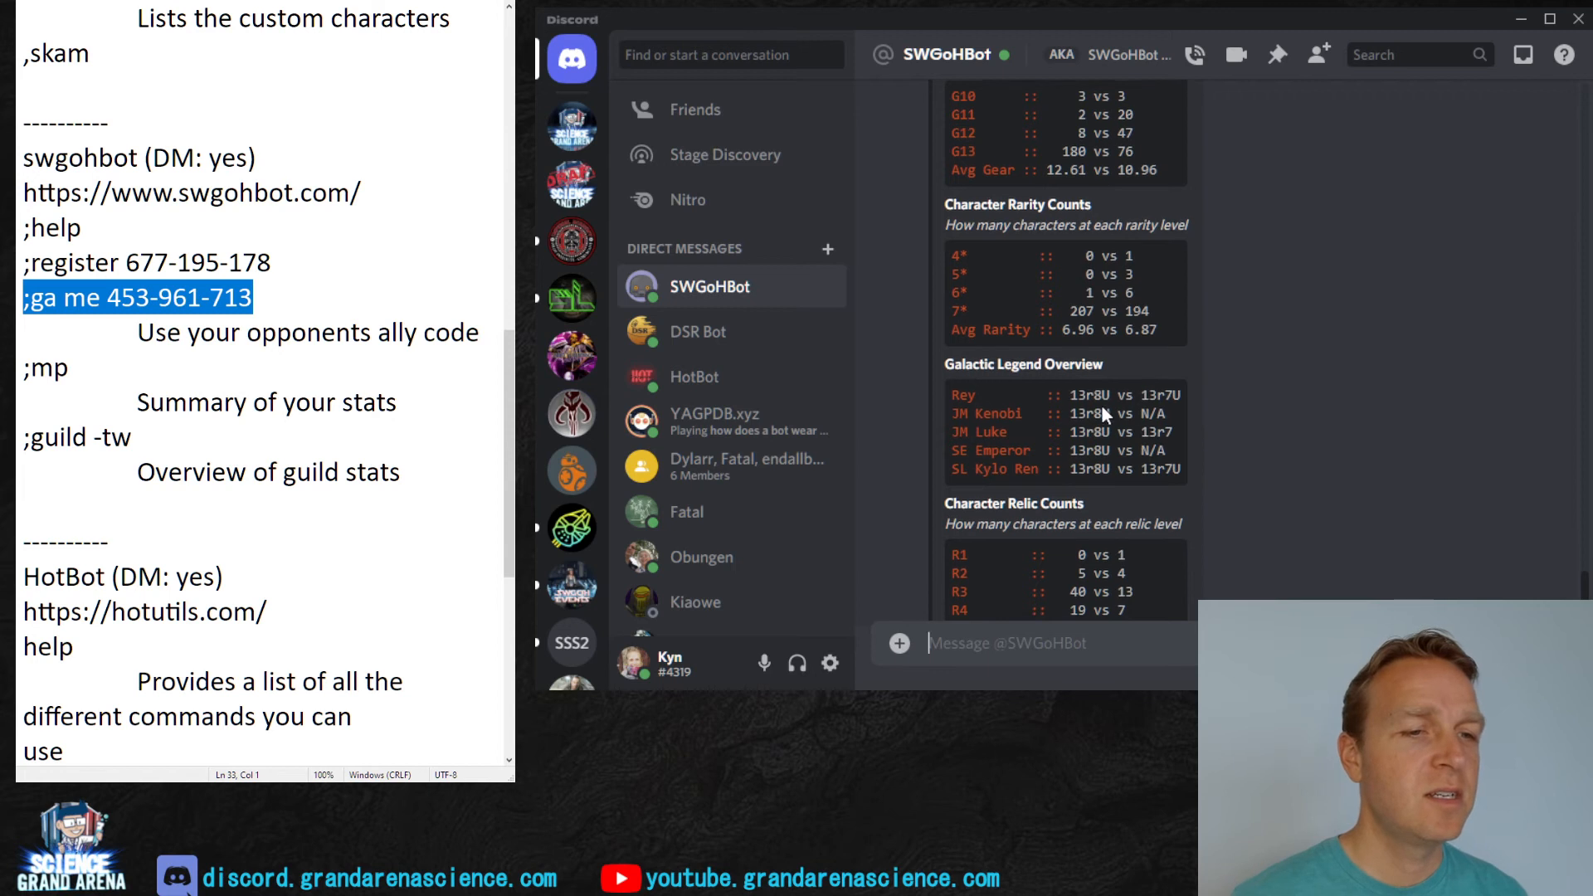
scroll(1102, 405, "down", 3)
scroll(1144, 368, "down", 2)
scroll(1169, 512, "up", 3)
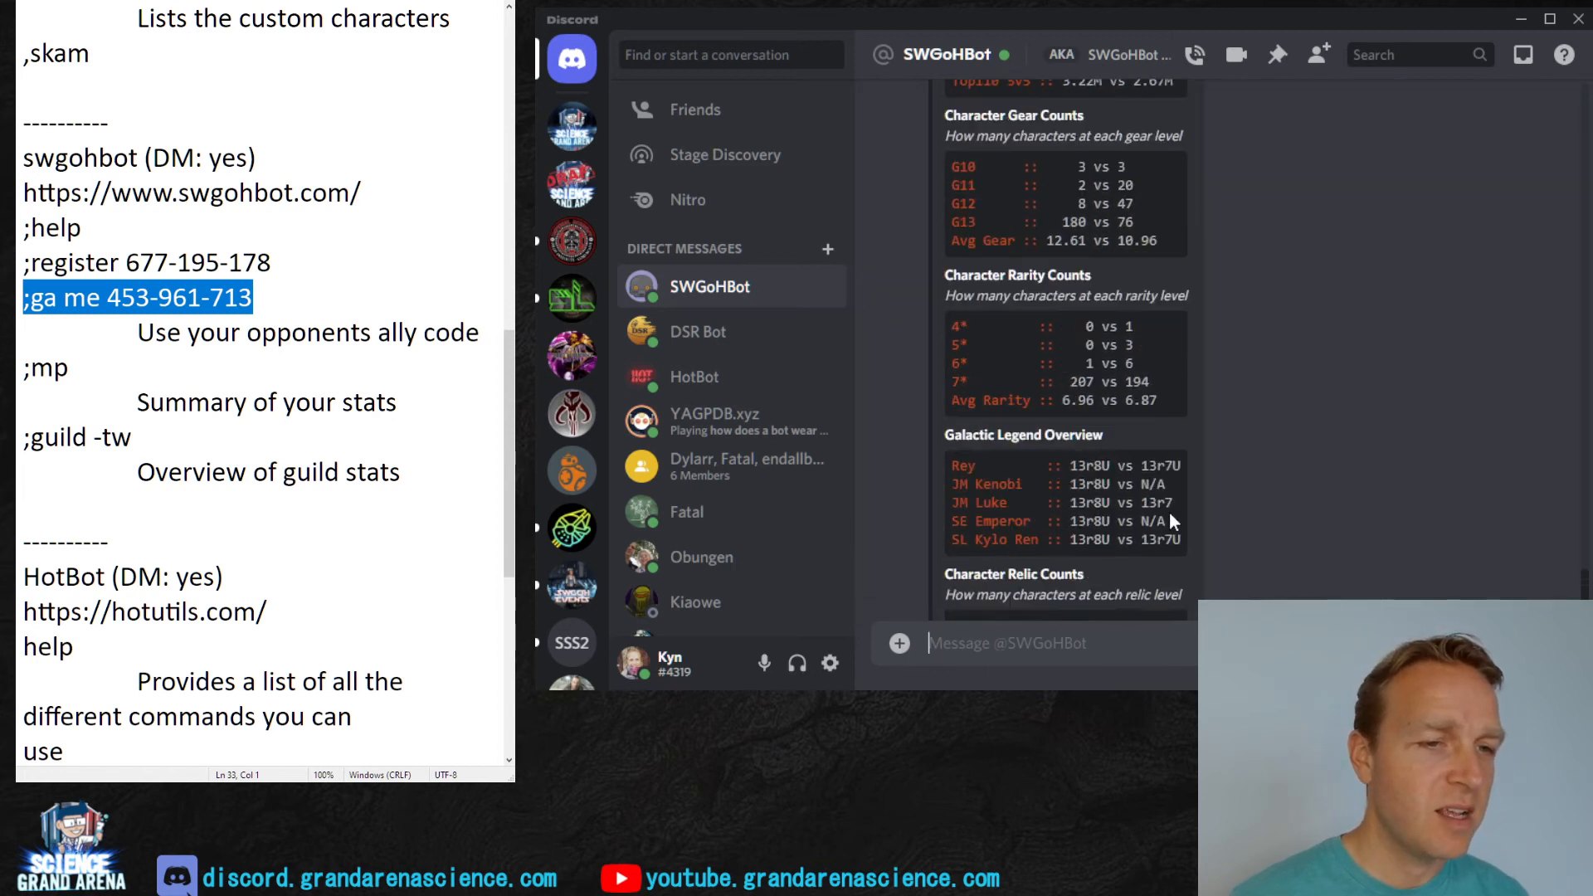
scroll(1169, 511, "up", 4)
scroll(1169, 507, "up", 3)
scroll(1169, 505, "up", 2)
scroll(1168, 505, "up", 5)
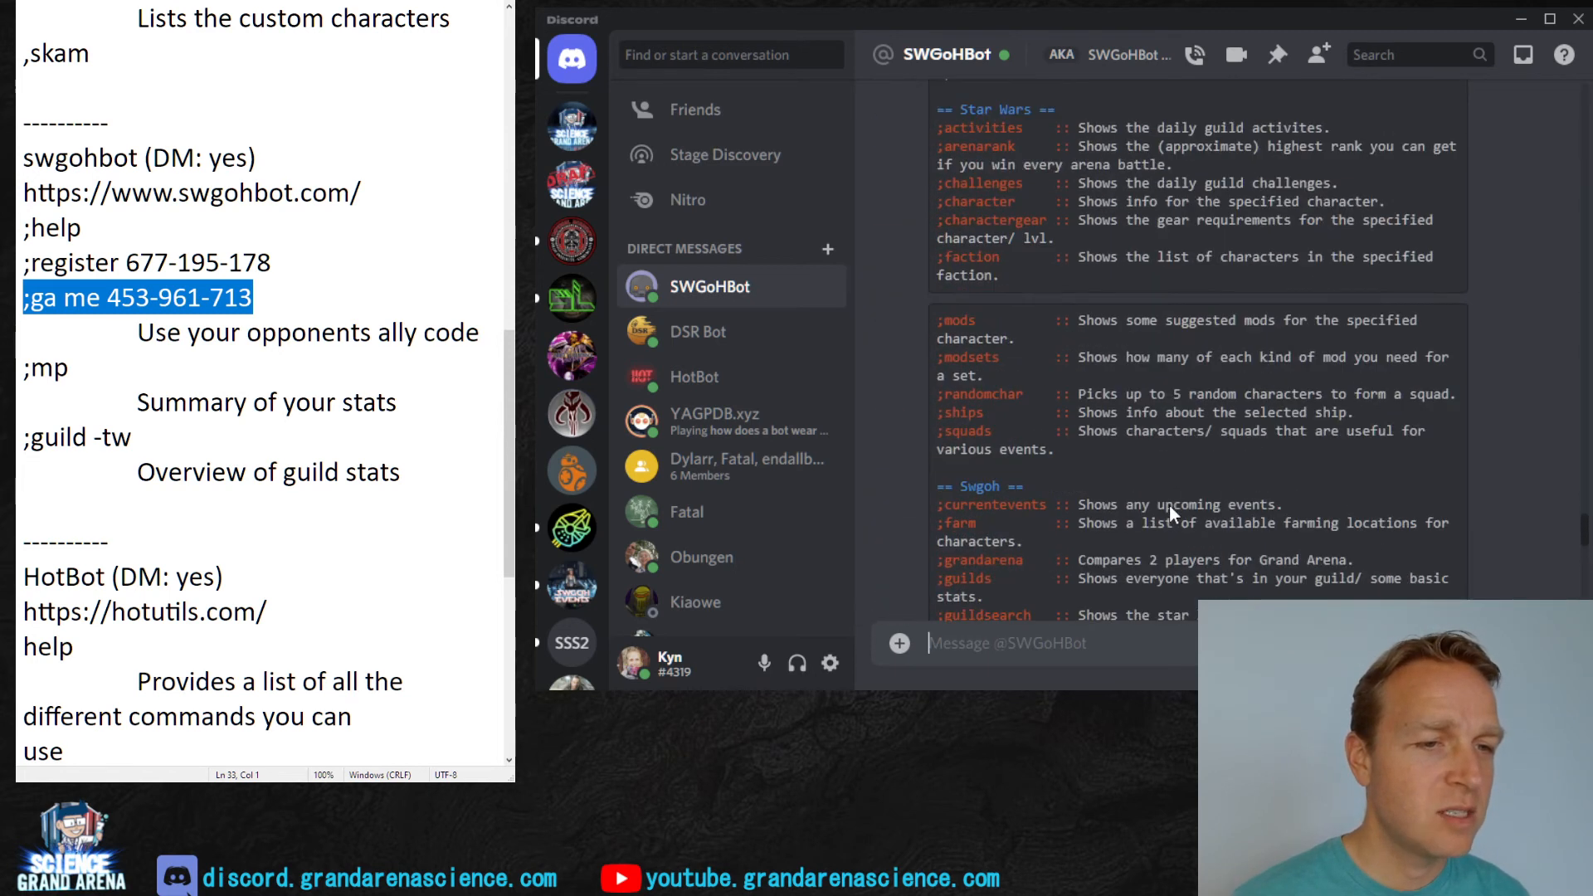
scroll(1179, 483, "up", 4)
scroll(1109, 280, "up", 2)
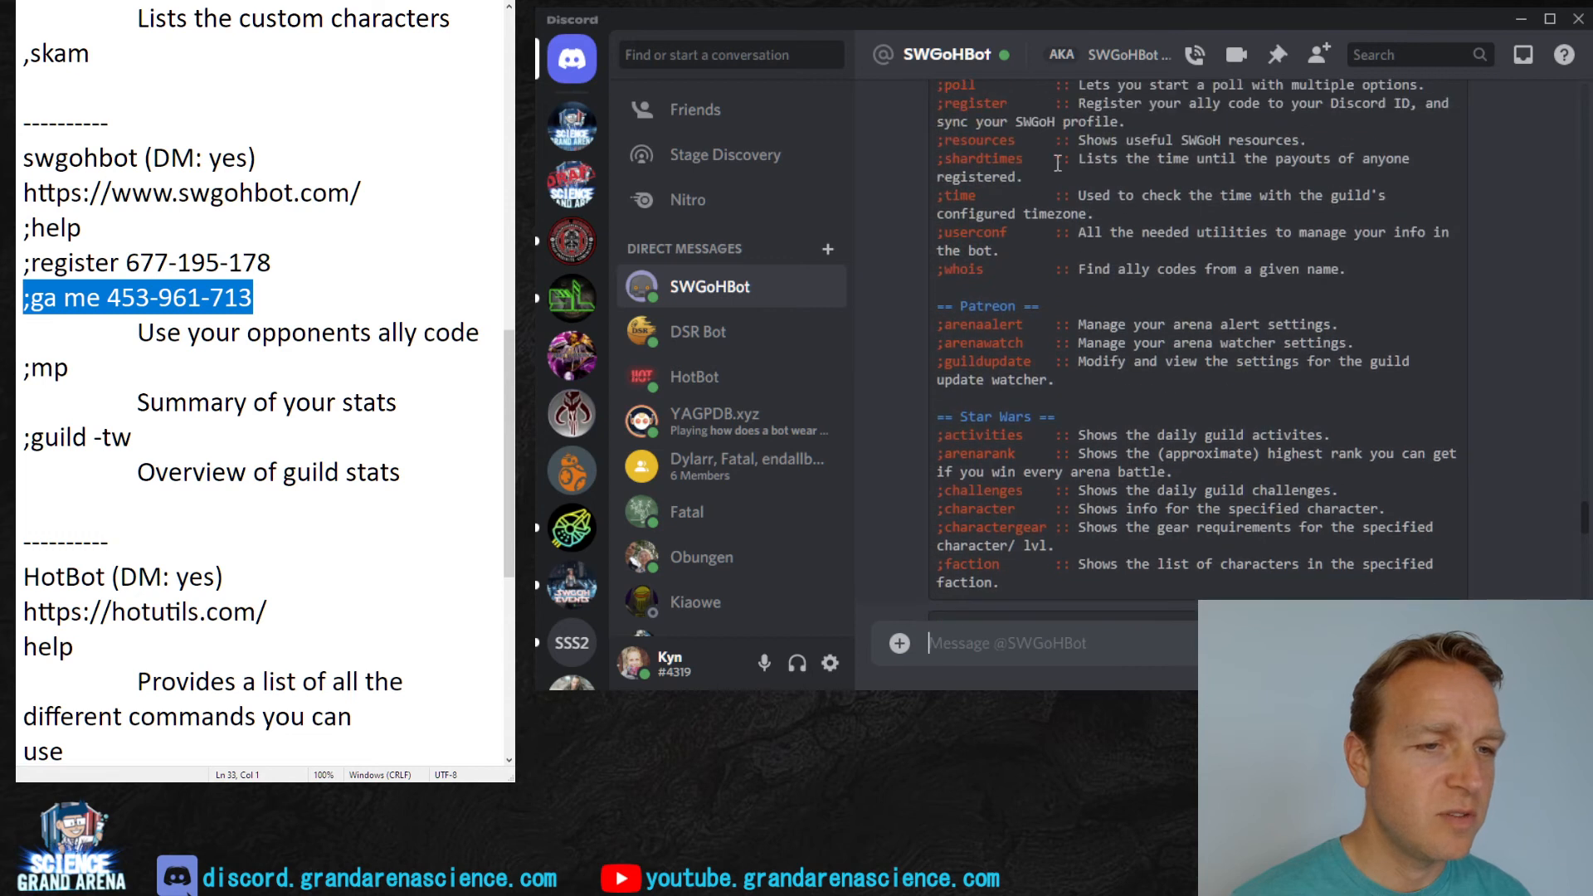
scroll(1074, 242, "up", 2)
scroll(1075, 200, "up", 2)
scroll(1280, 348, "down", 5)
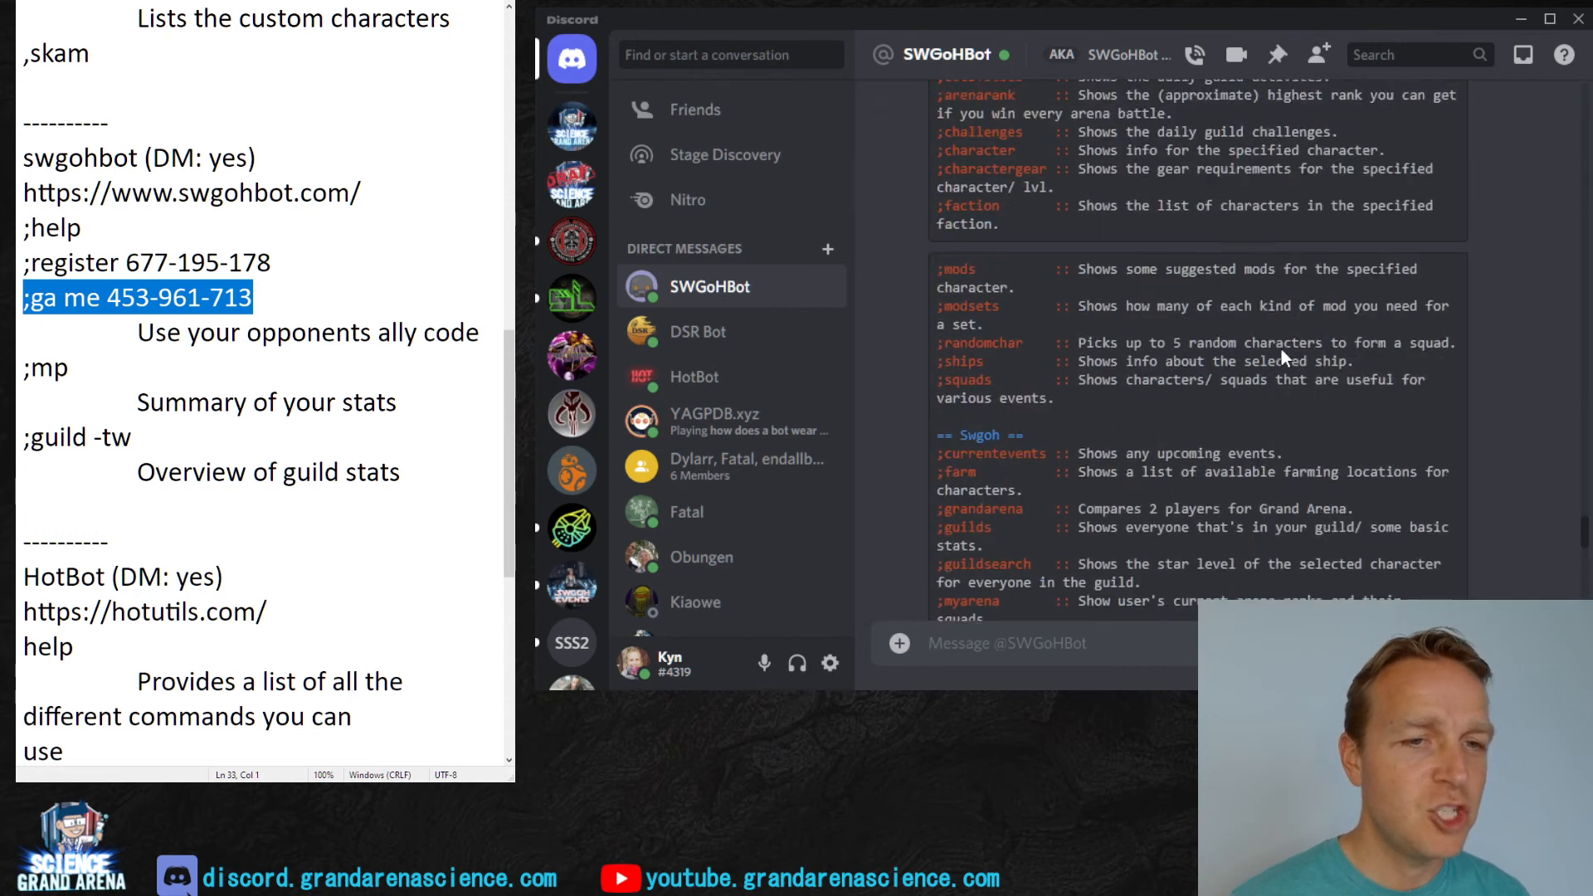
scroll(1460, 371, "down", 2)
scroll(1241, 502, "down", 4)
scroll(1162, 534, "down", 4)
scroll(1162, 534, "down", 3)
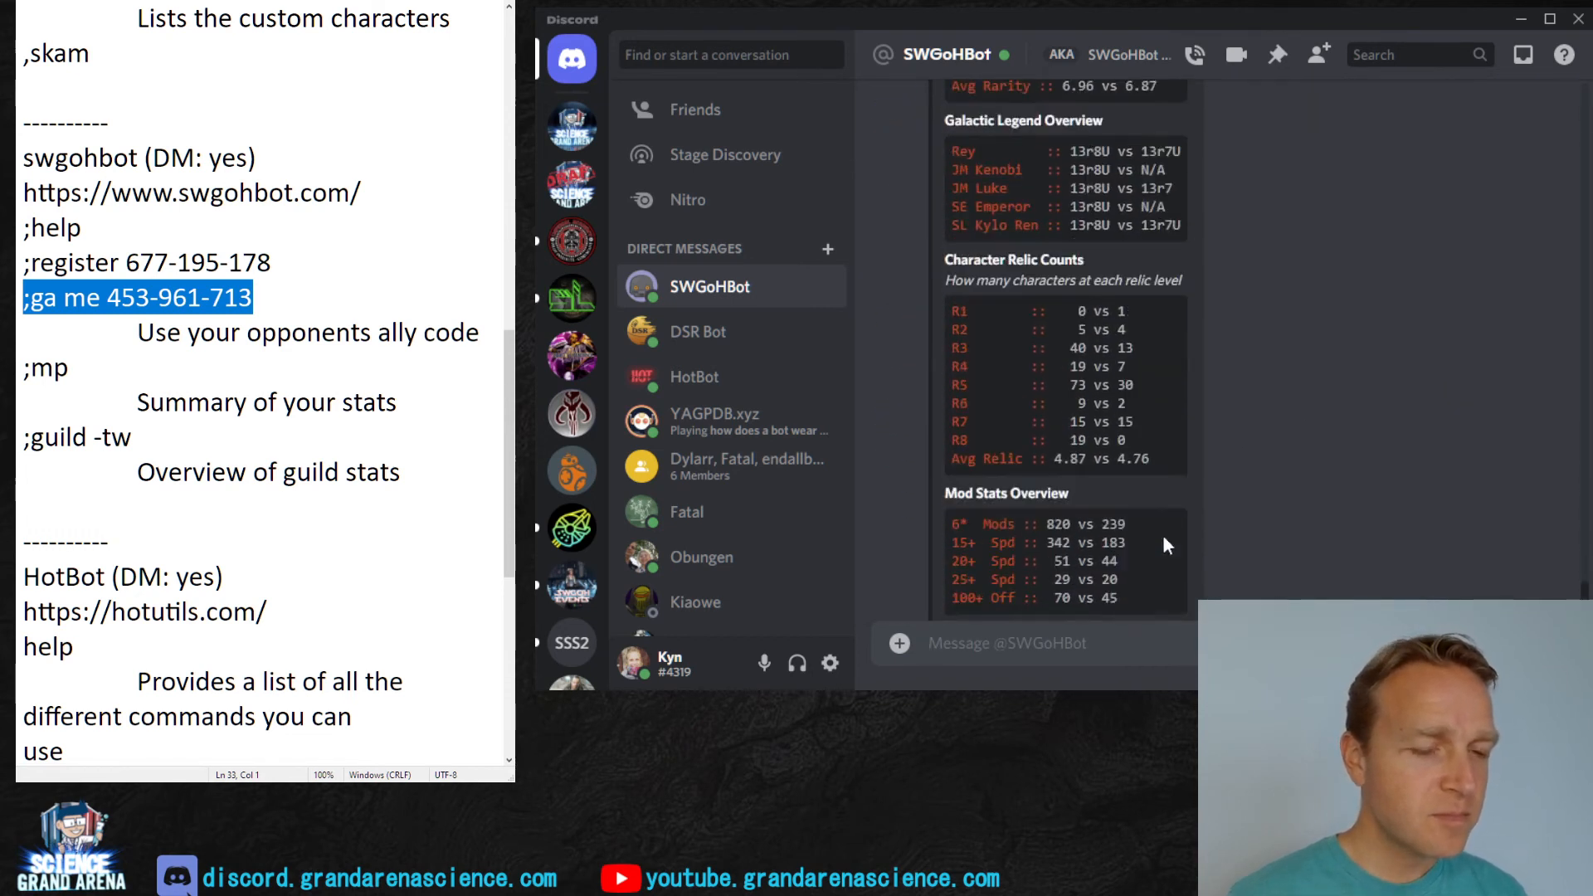
scroll(1163, 534, "down", 2)
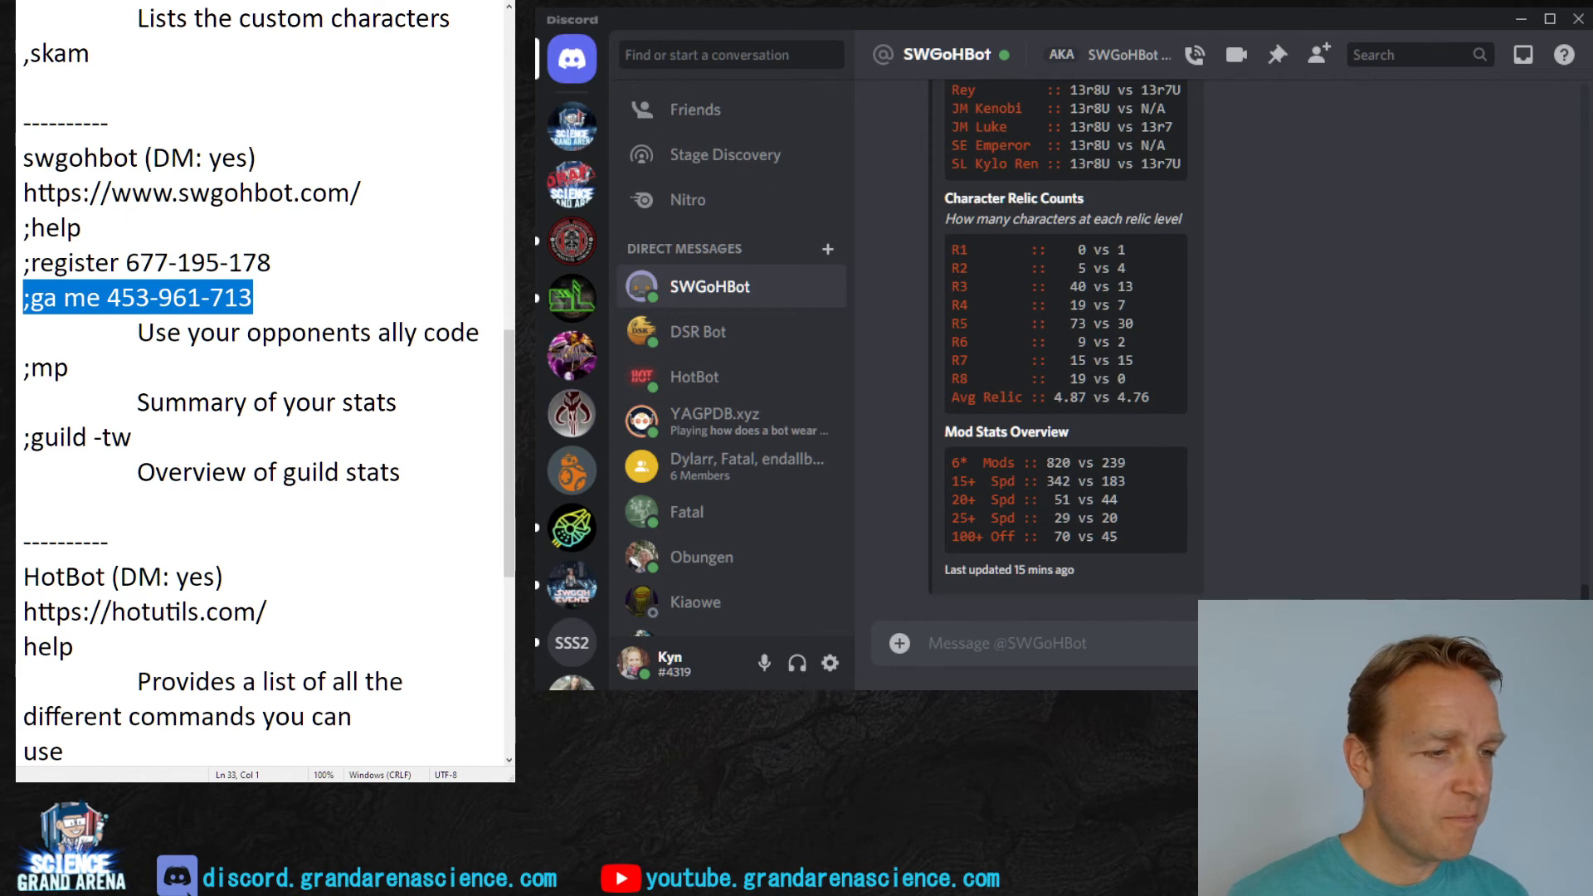
Step: Send the ;mp command to SWGoHBot for a summary of your own profile stats
left_click_drag(70, 367, 23, 368)
left_click(995, 642)
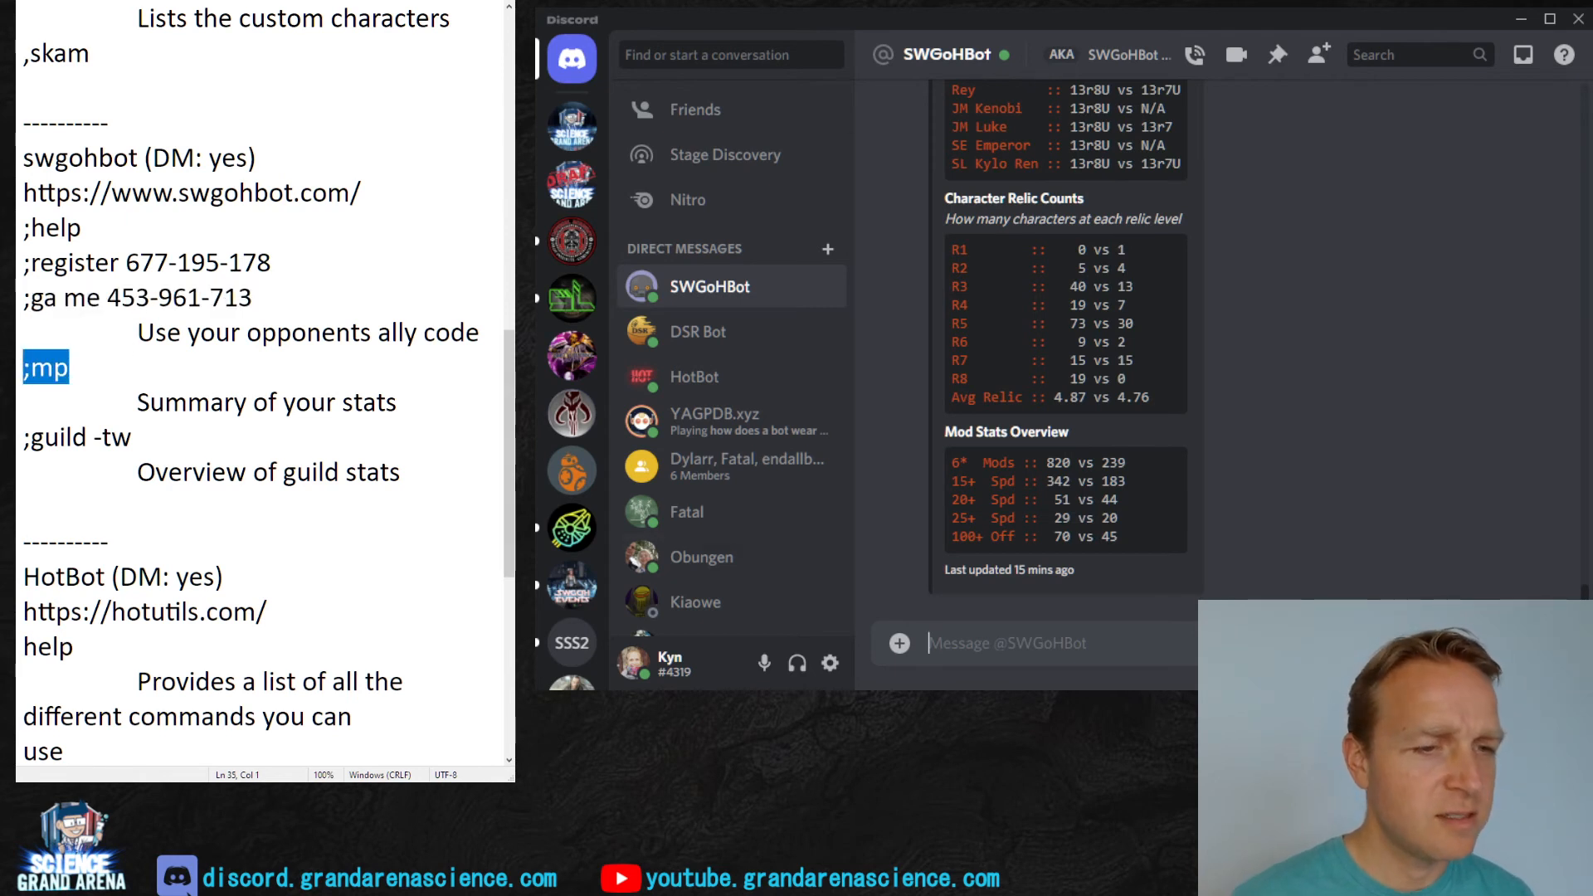
type(";mp")
key("Return")
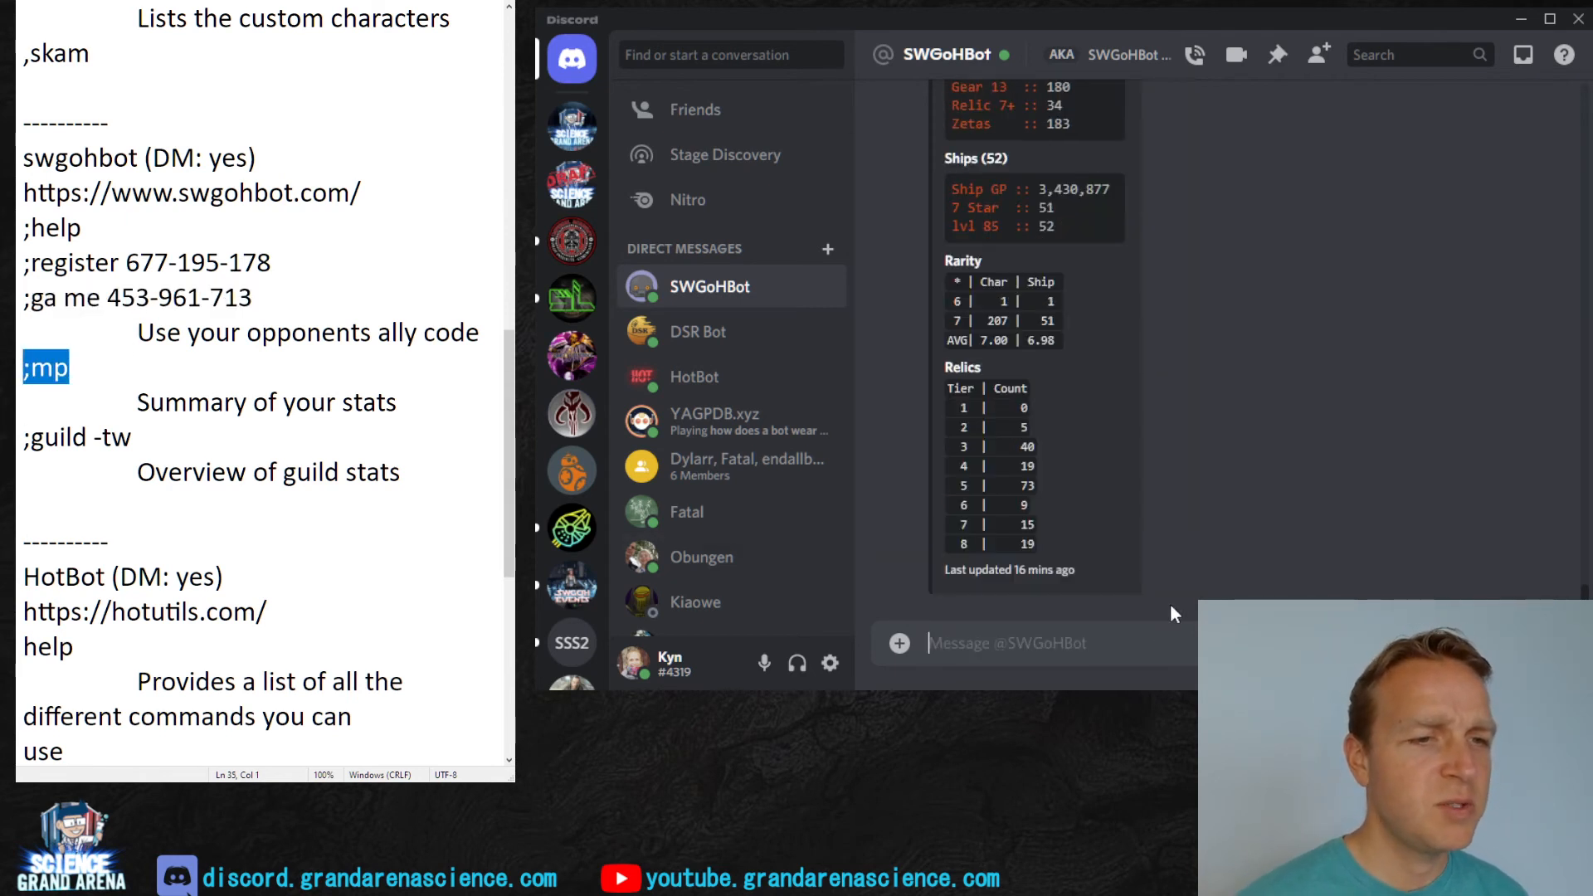
scroll(1251, 524, "up", 3)
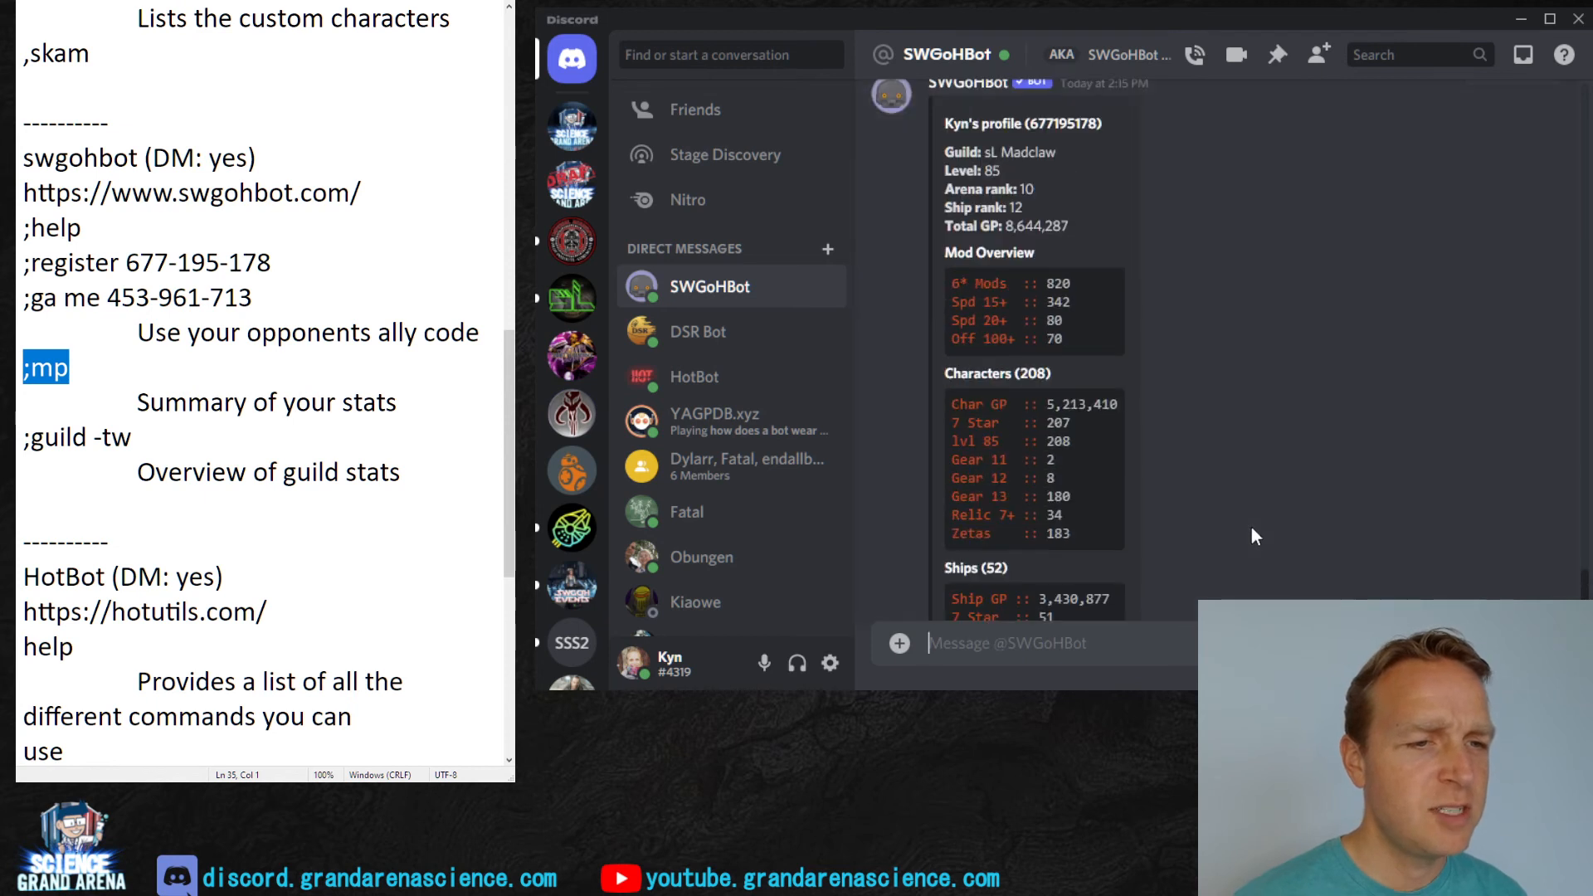
scroll(1229, 472, "down", 3)
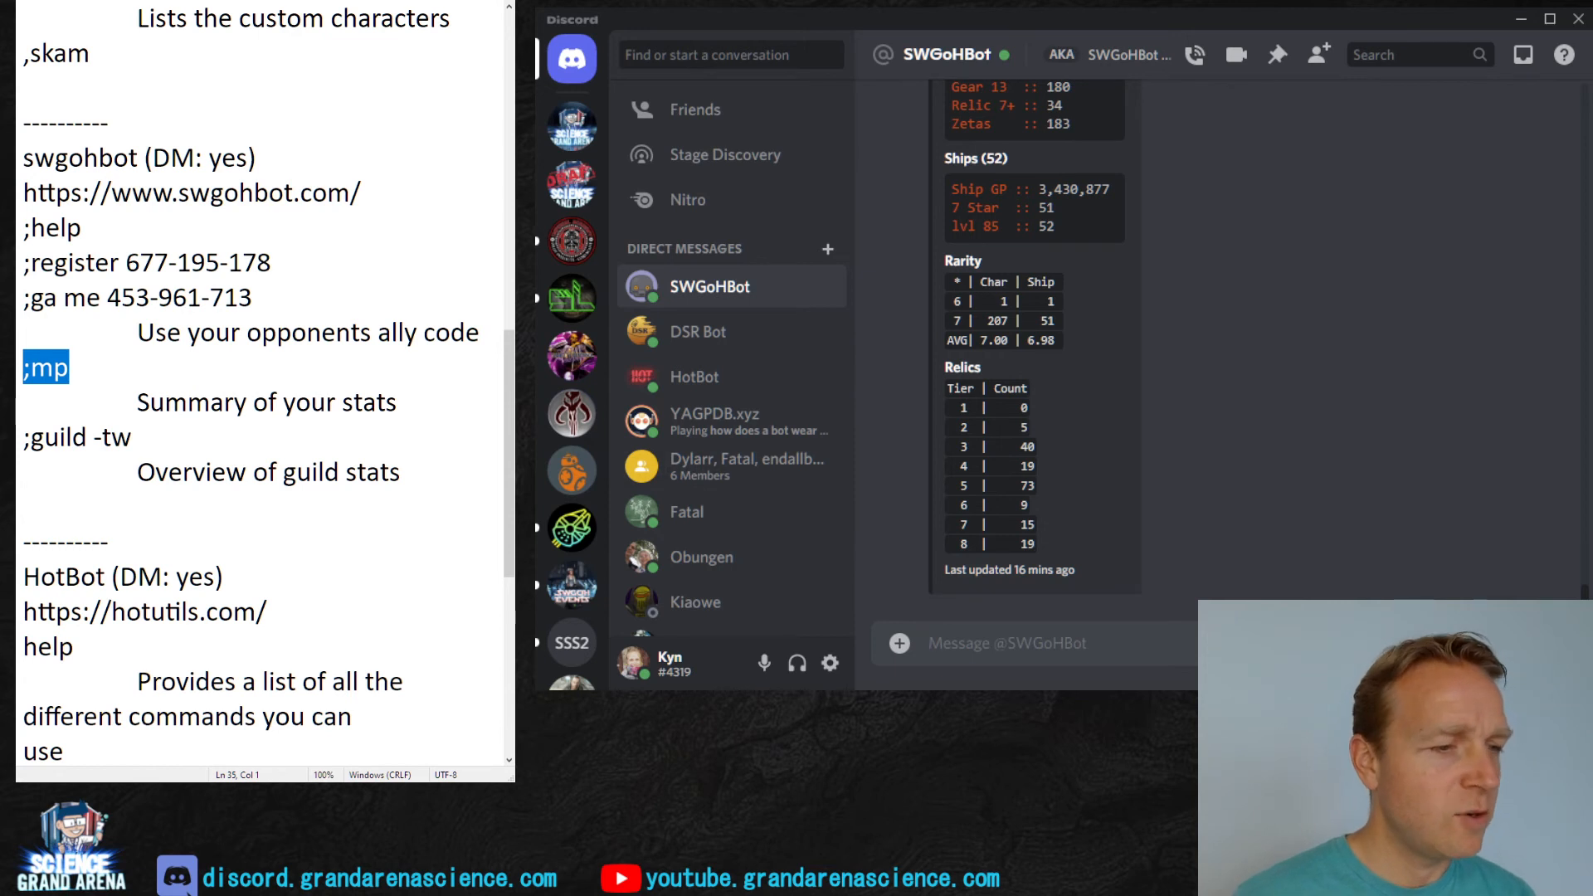
scroll(261, 386, "down", 3)
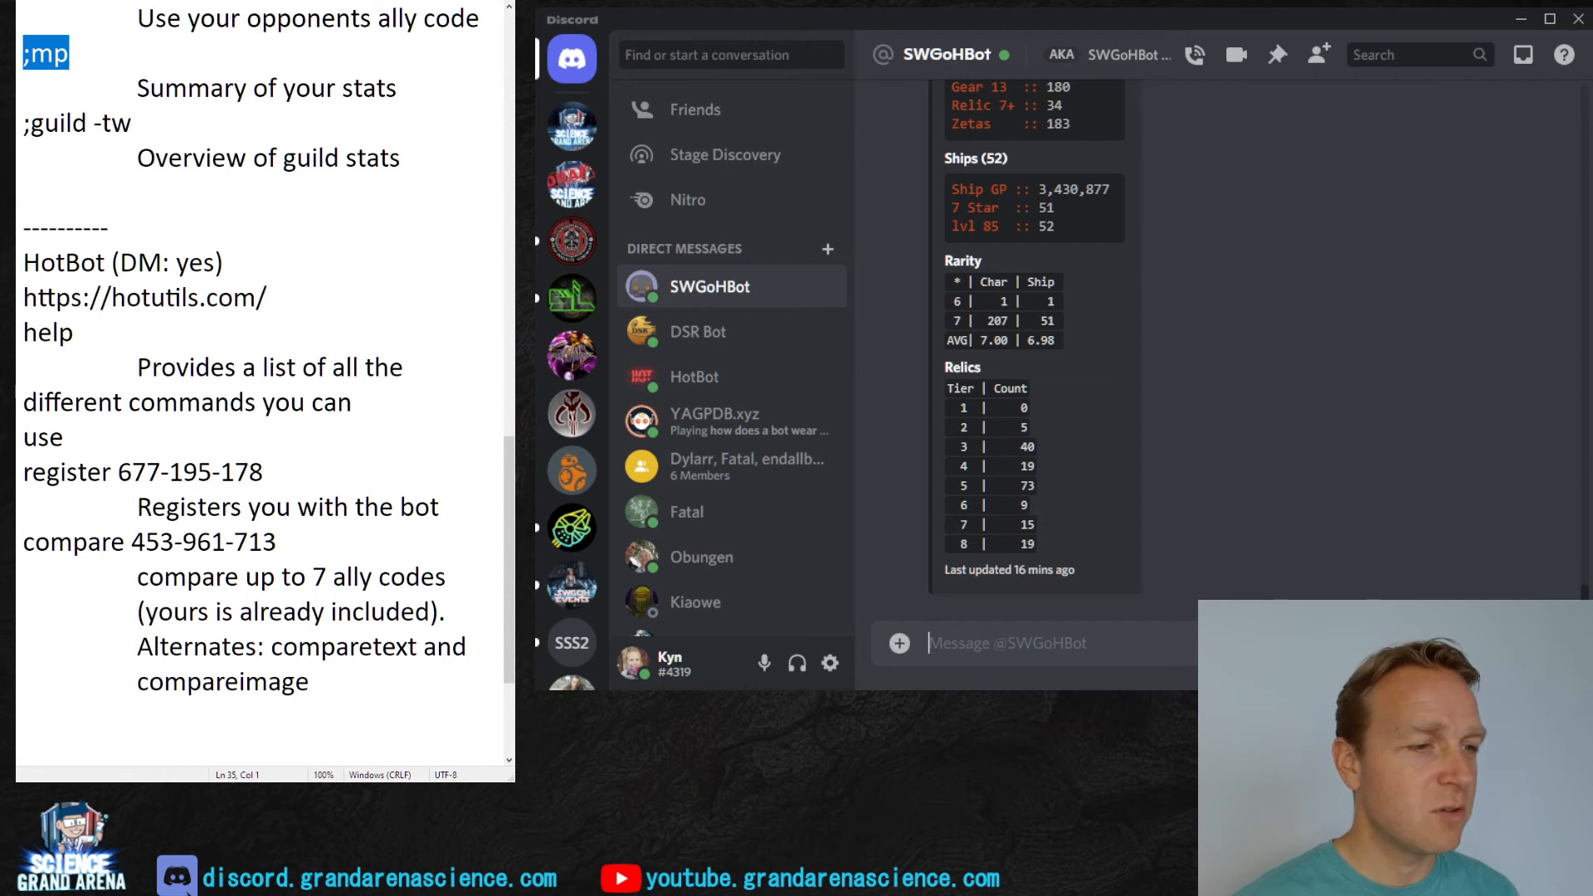
Step: Switch to the HotBot direct conversation showing its earlier comparison image
left_click(737, 387)
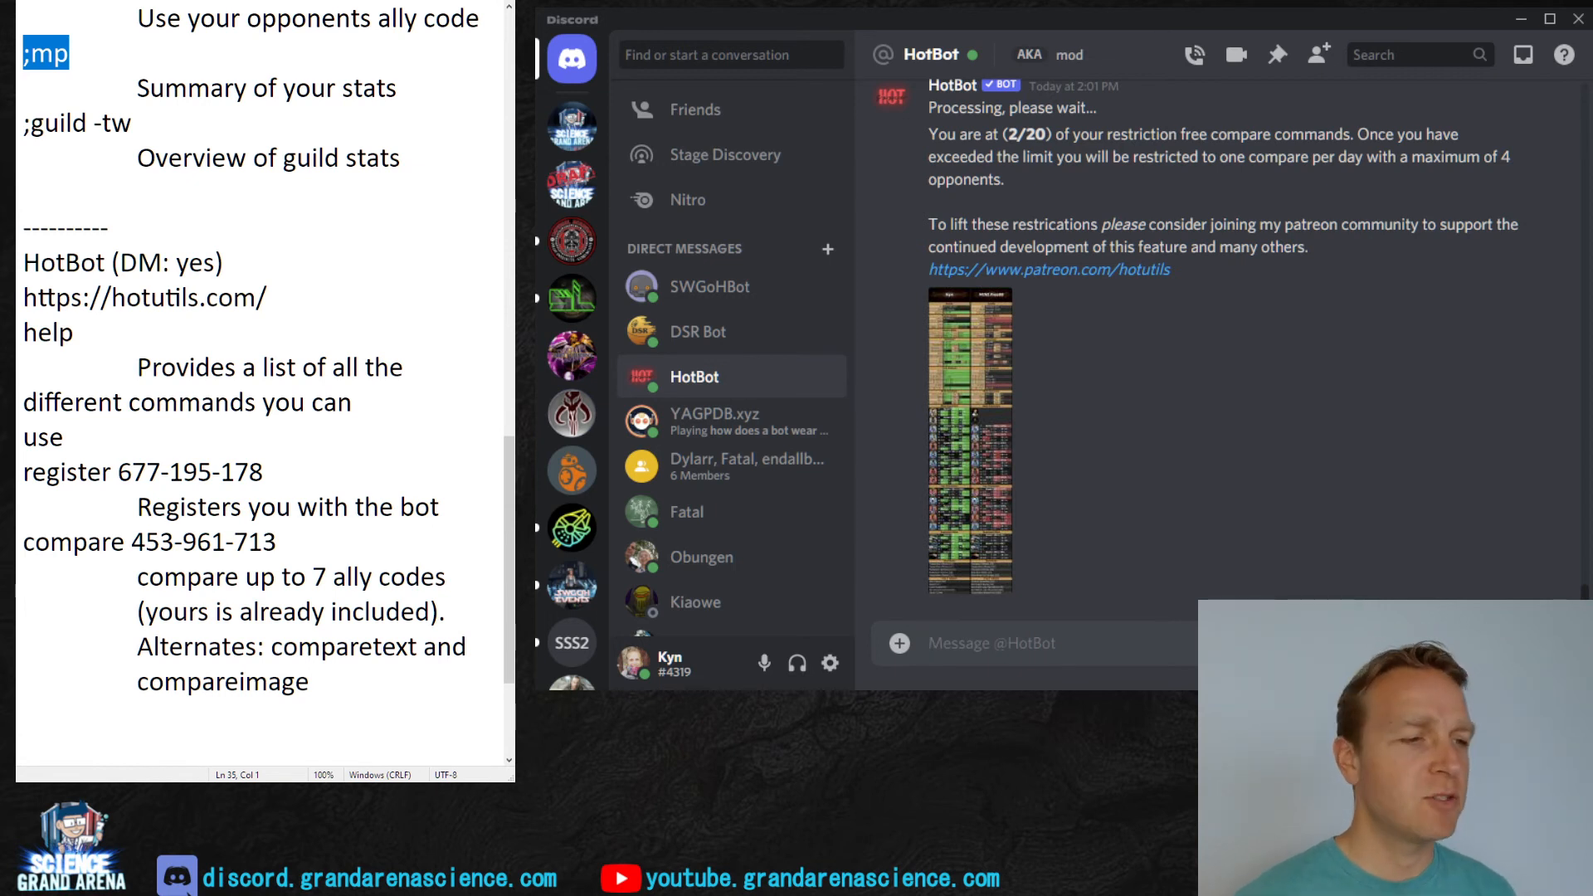
scroll(262, 398, "down", 1)
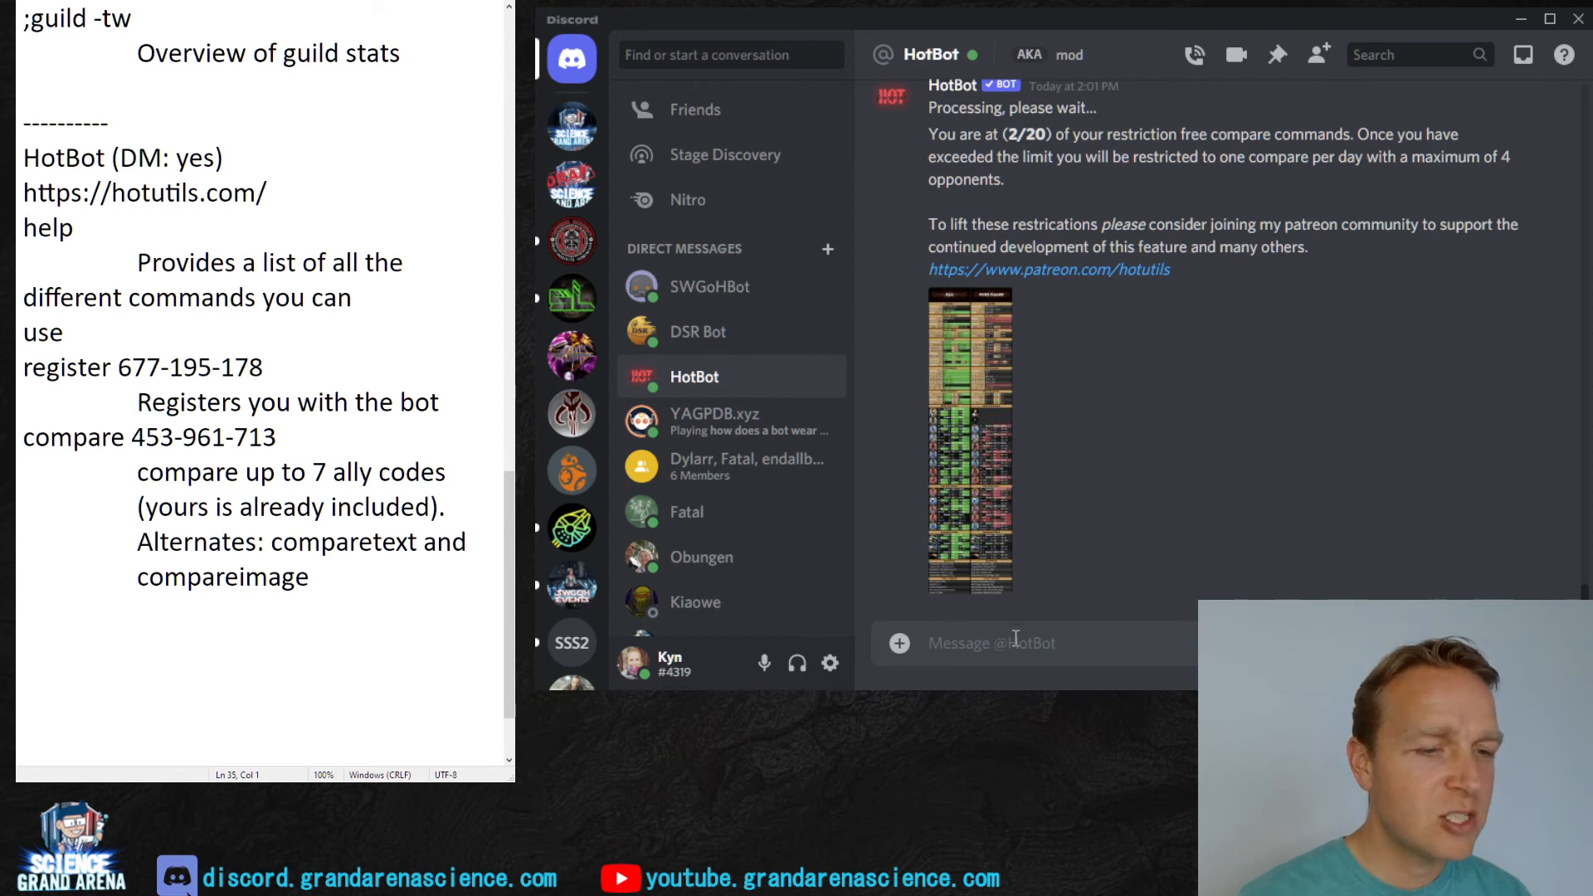
type("help")
Step: Send the help command to HotBot to get its full command list
key("Return")
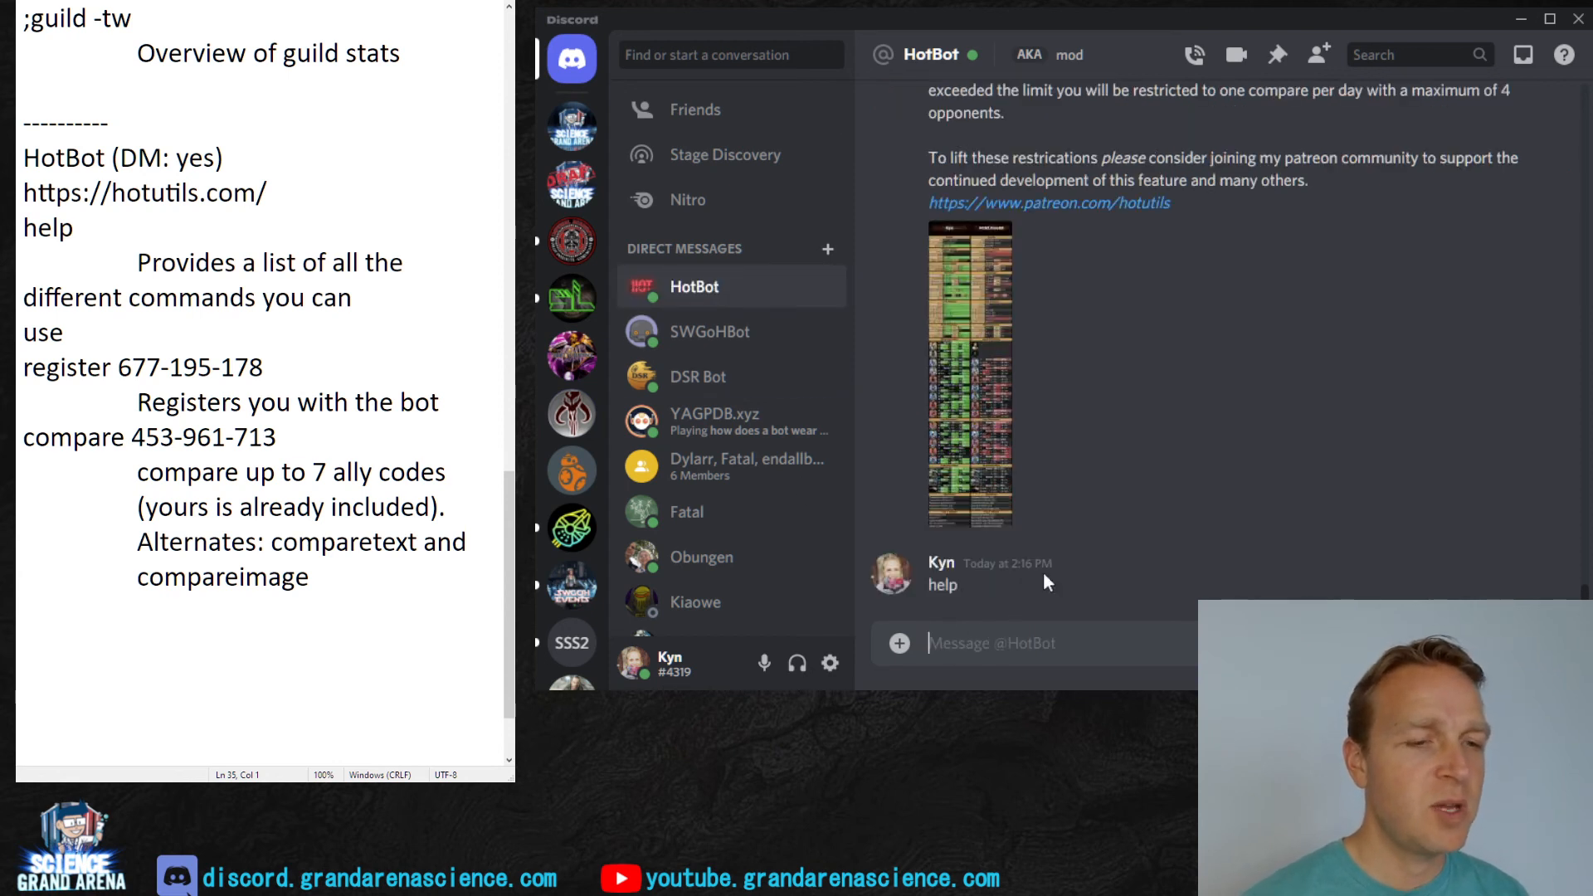
scroll(1171, 446, "up", 2)
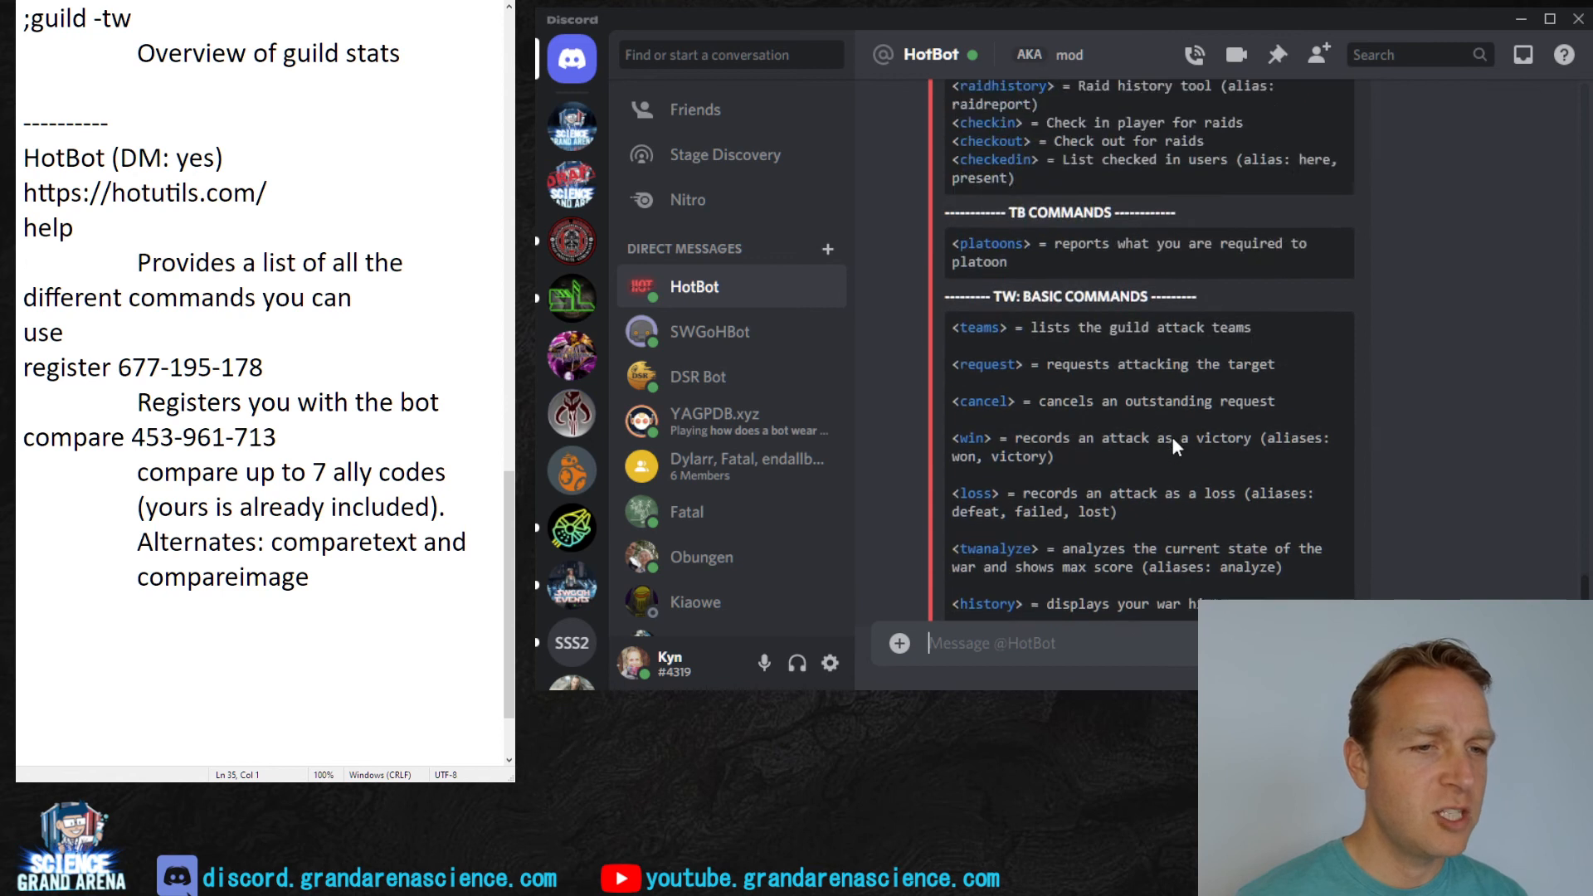
scroll(1171, 437, "up", 2)
scroll(1172, 438, "up", 3)
scroll(1171, 437, "up", 1)
scroll(1172, 438, "up", 2)
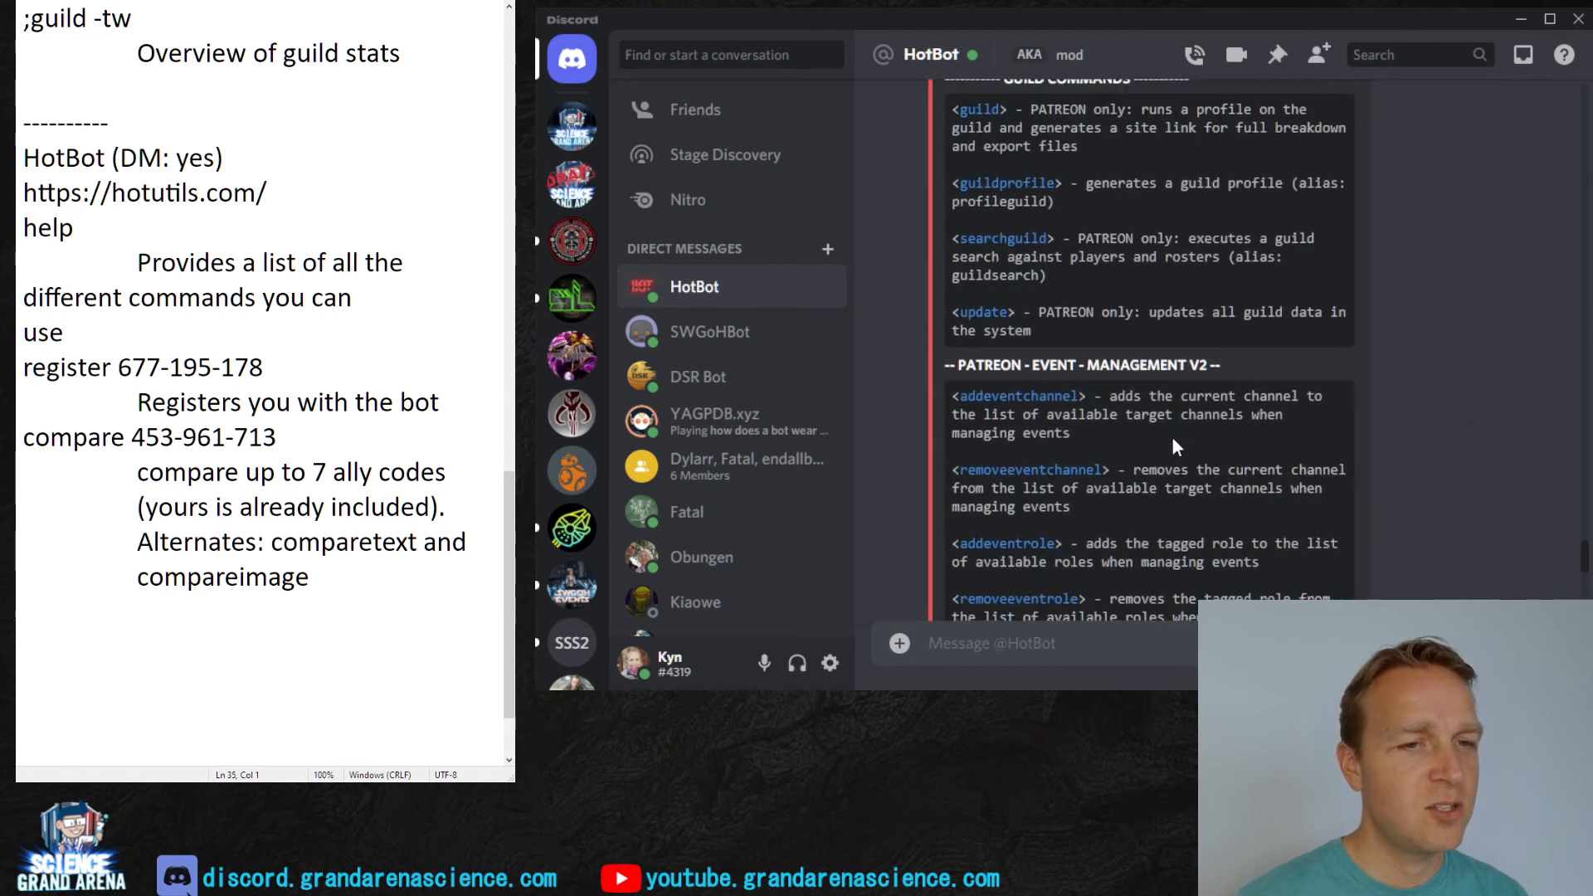
scroll(1172, 437, "up", 3)
scroll(1171, 437, "up", 3)
scroll(1171, 437, "up", 3)
scroll(1172, 435, "up", 2)
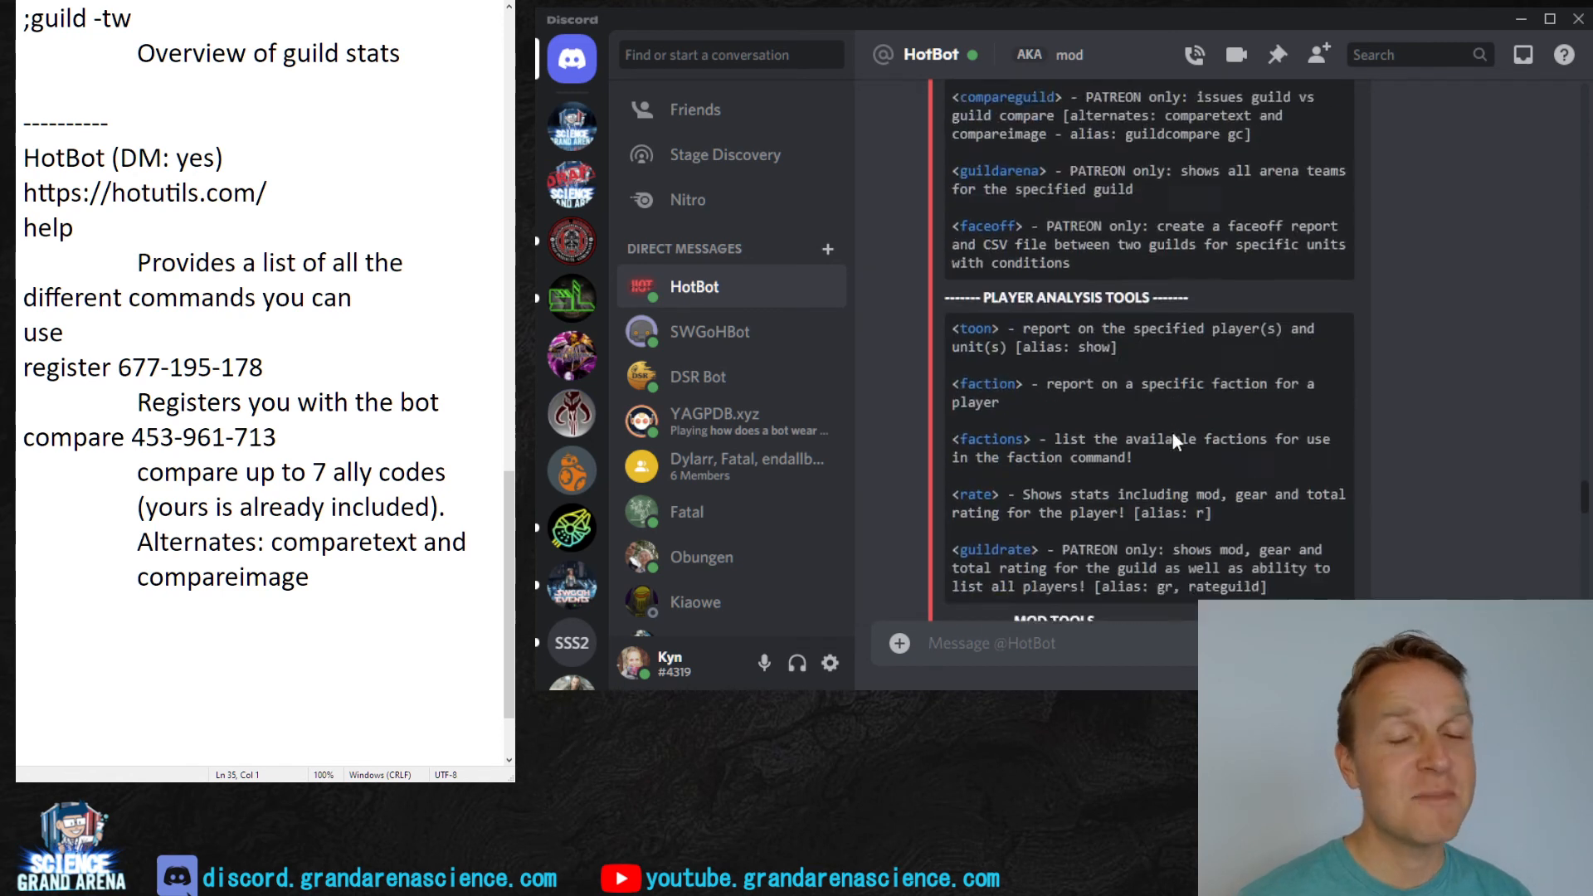
scroll(1172, 431, "down", 3)
scroll(1172, 432, "down", 3)
scroll(1172, 429, "down", 3)
scroll(1171, 428, "down", 3)
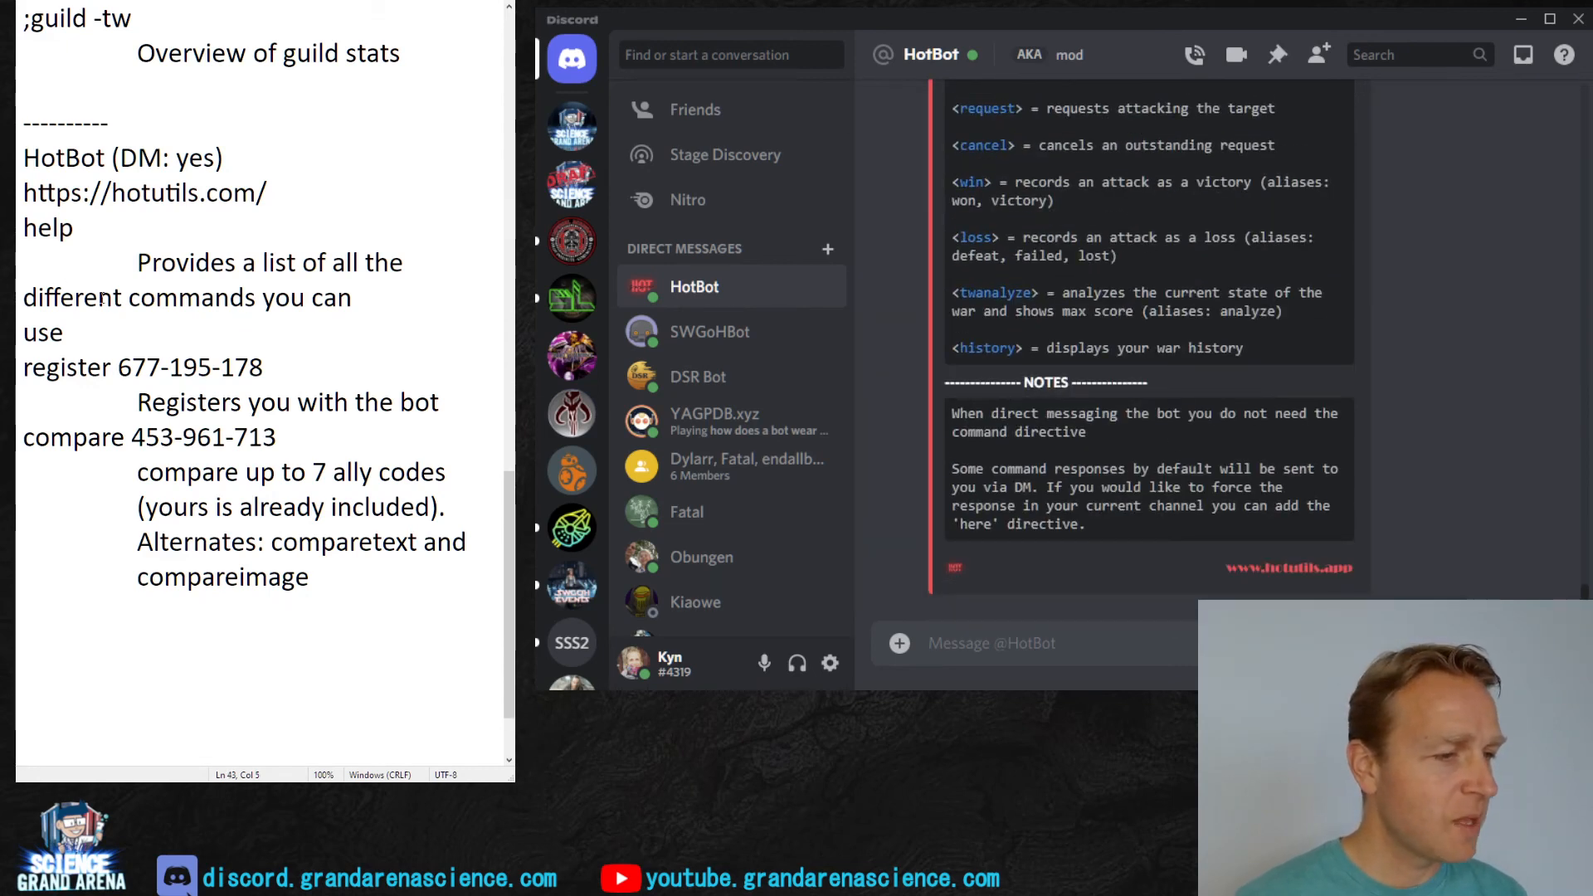
left_click_drag(264, 368, 18, 368)
key("ctrl+c")
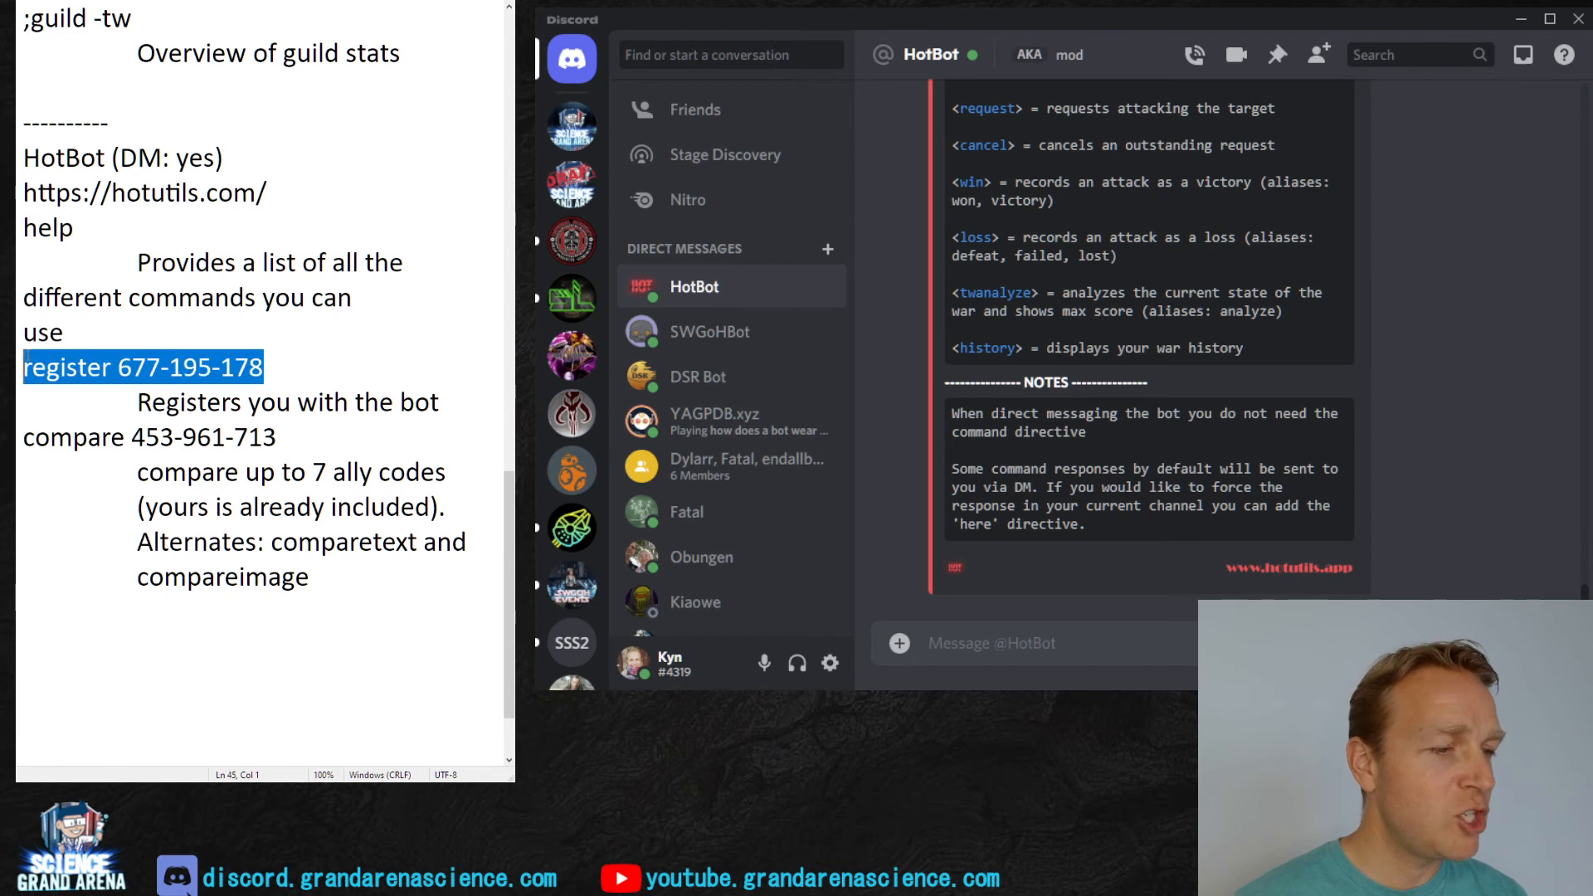
key("ctrl+v")
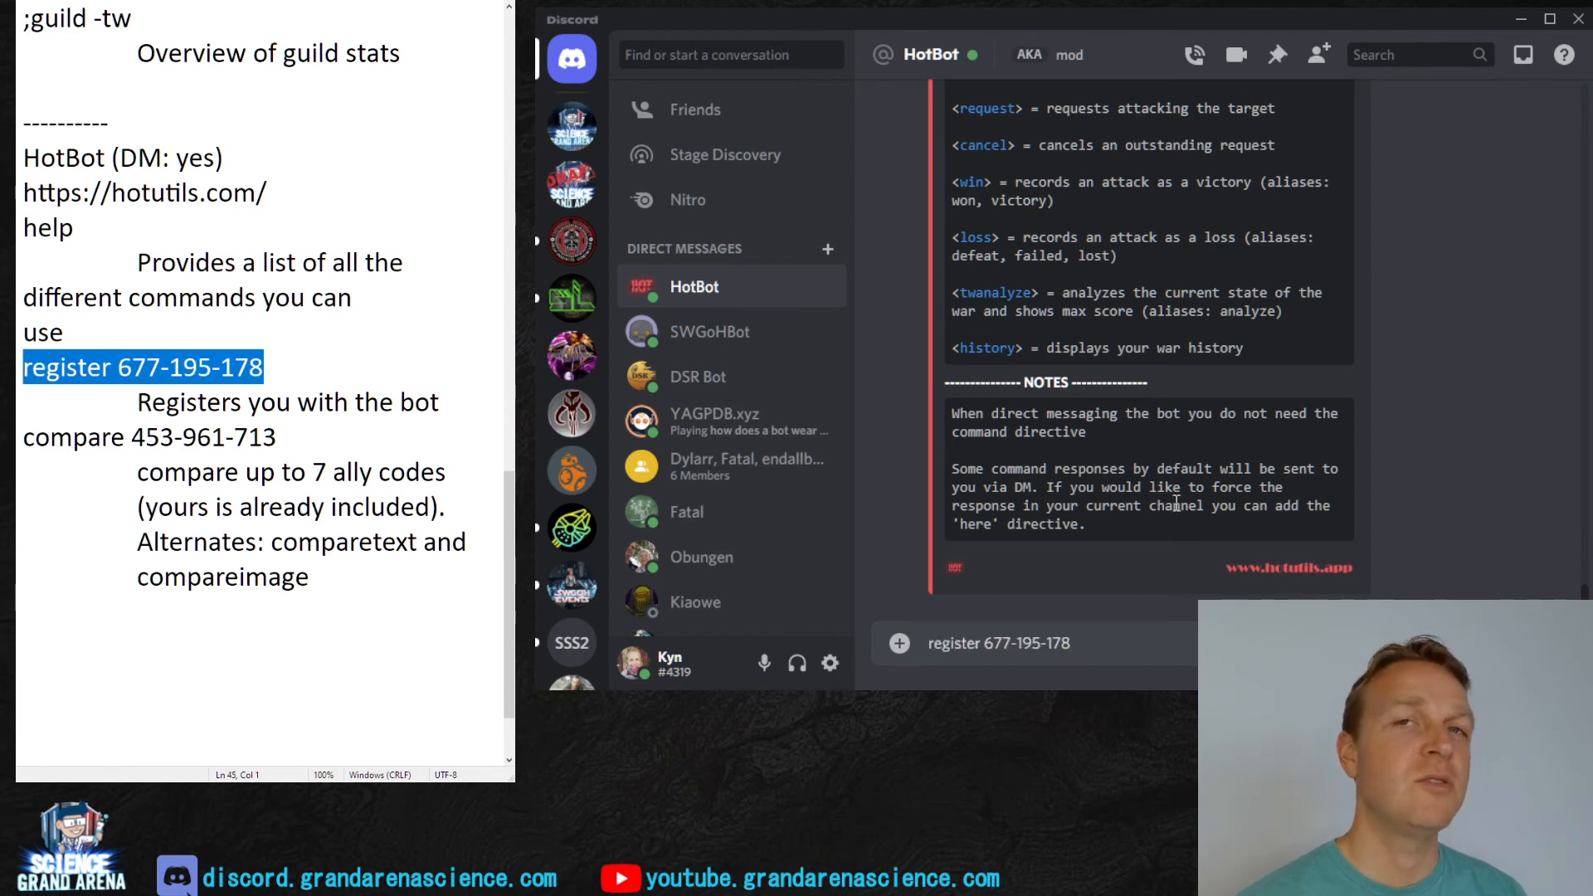
key("Return")
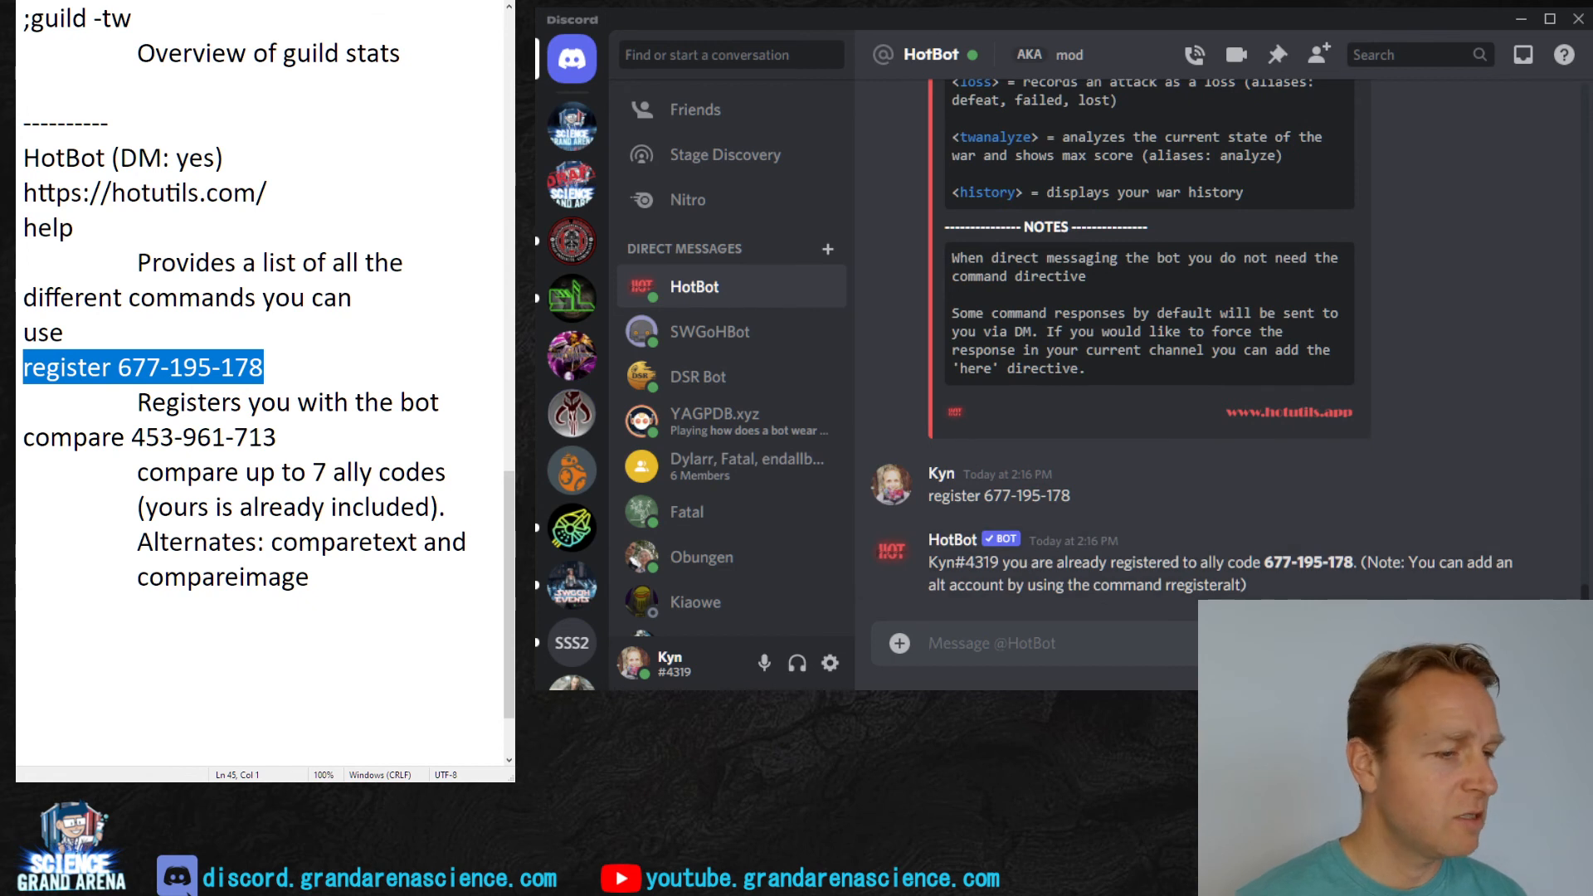
left_click_drag(276, 436, 22, 437)
key("ctrl+c")
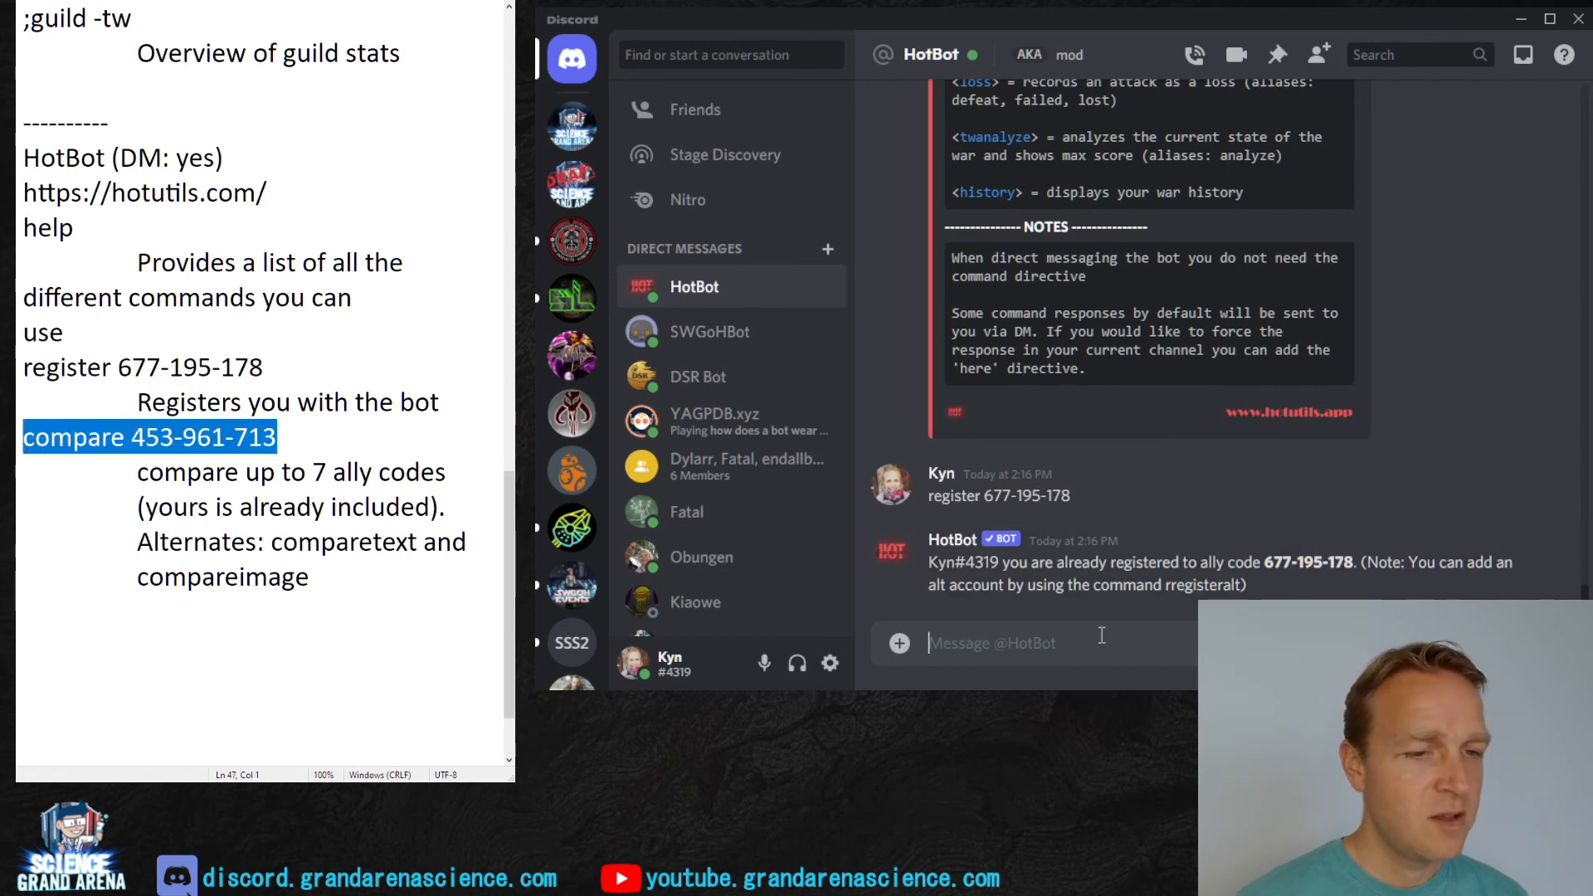
Step: Send HotBot compare 453-961-713 and view the resulting roster comparison image
key("ctrl+v")
key("Return")
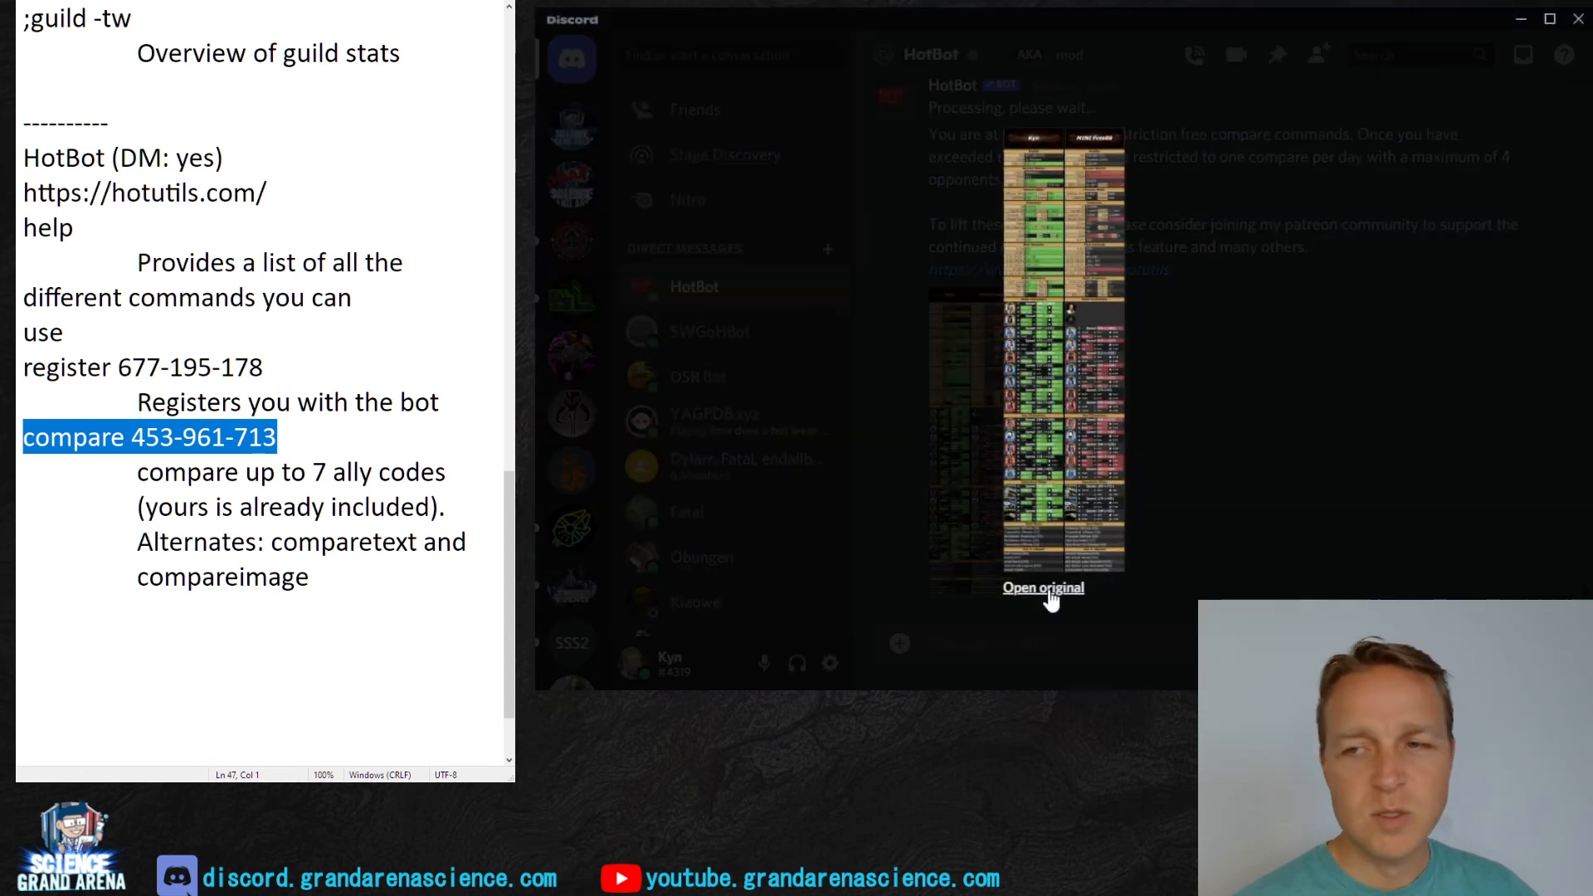
left_click(1189, 381)
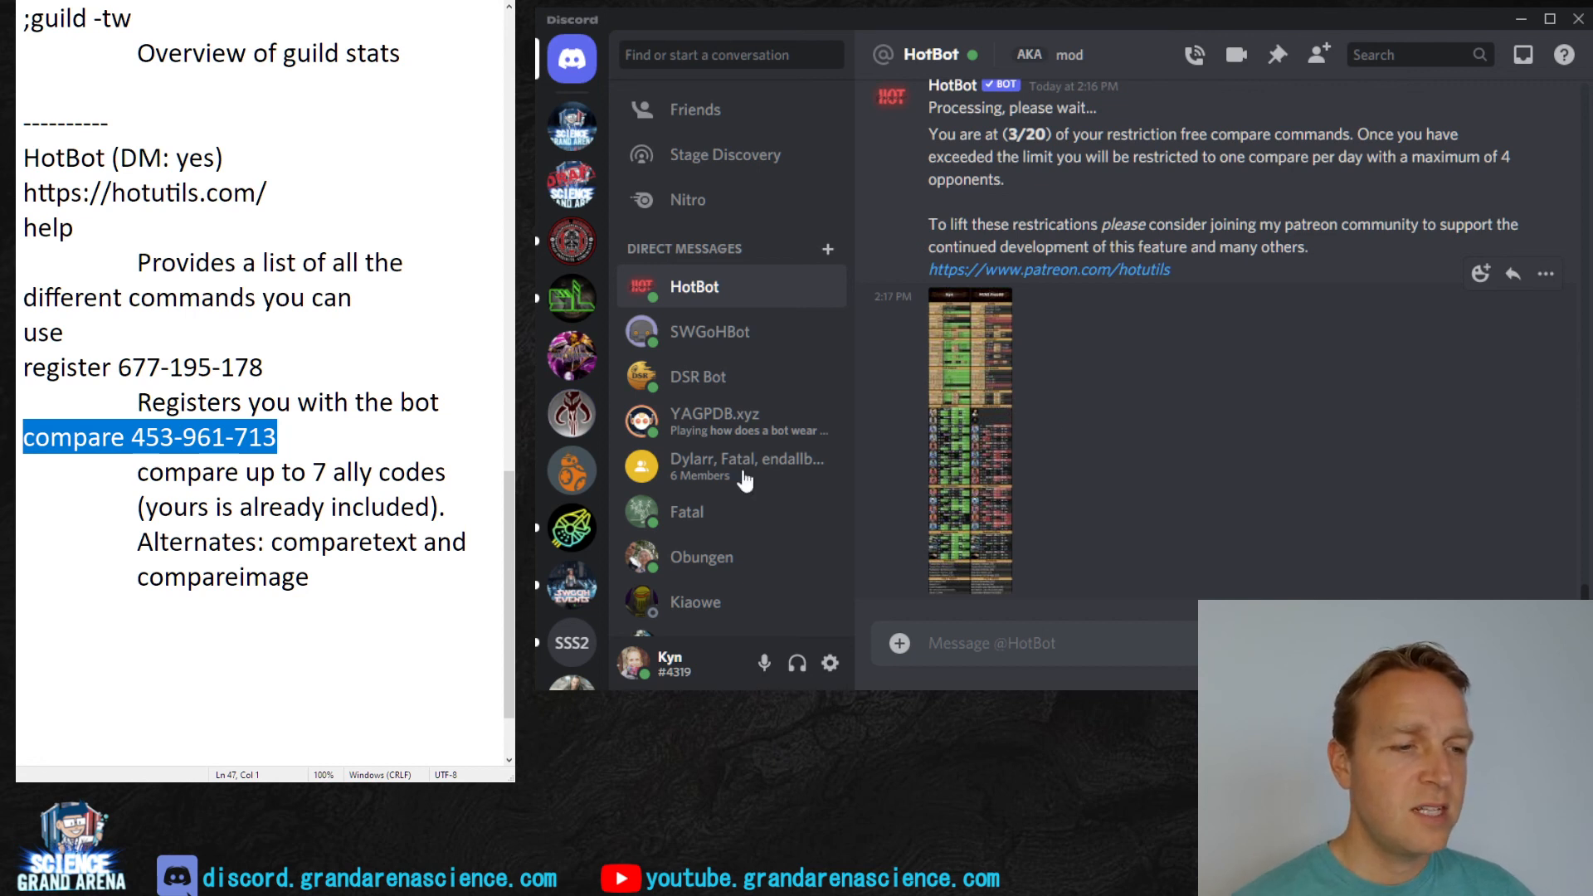
left_click(249, 439)
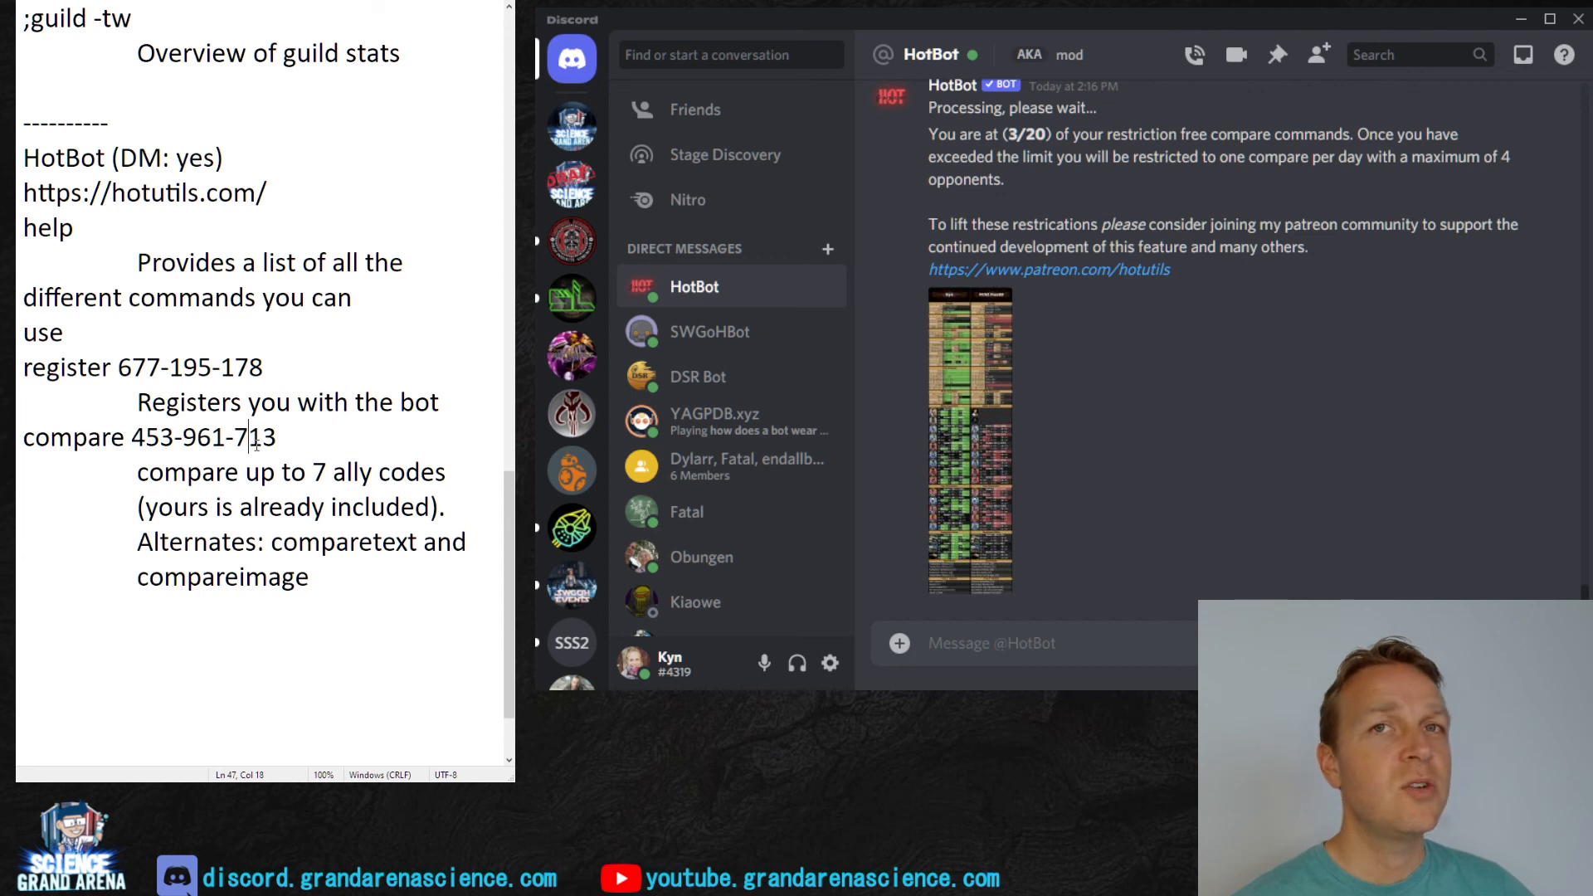